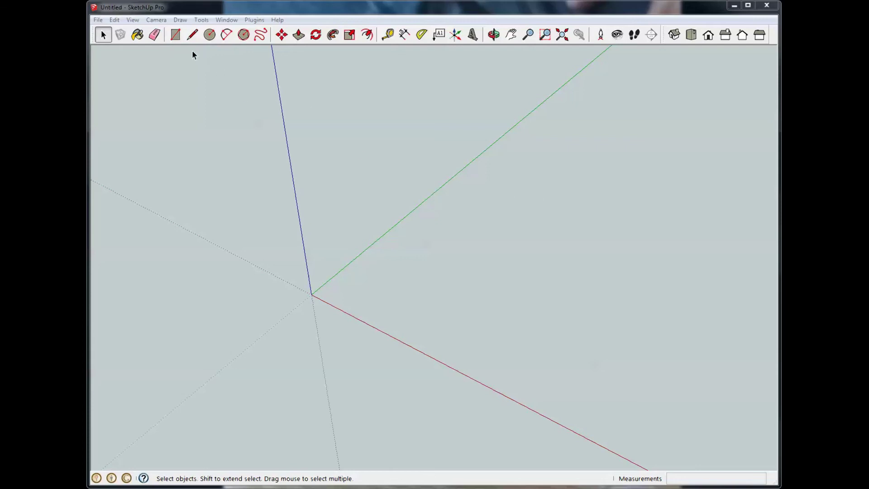
Draw a rectangle about 60" by 92" on the ground plane starting at the origin and make it a group.
left_click(175, 35)
left_click(312, 295)
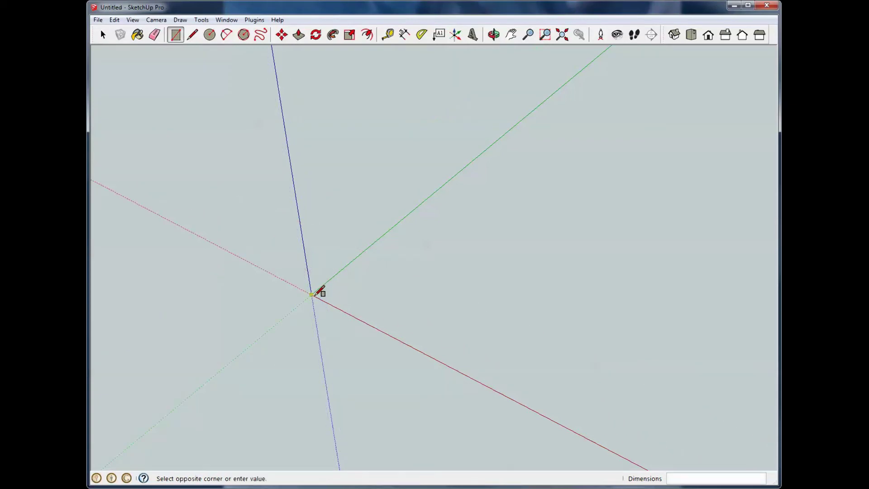
left_click(666, 200)
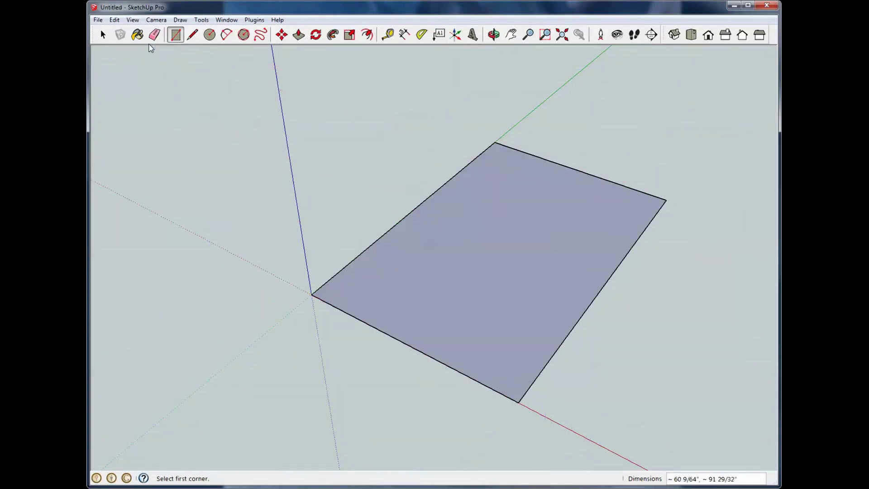
left_click(103, 35)
left_click_drag(218, 77, 708, 444)
right_click(537, 262)
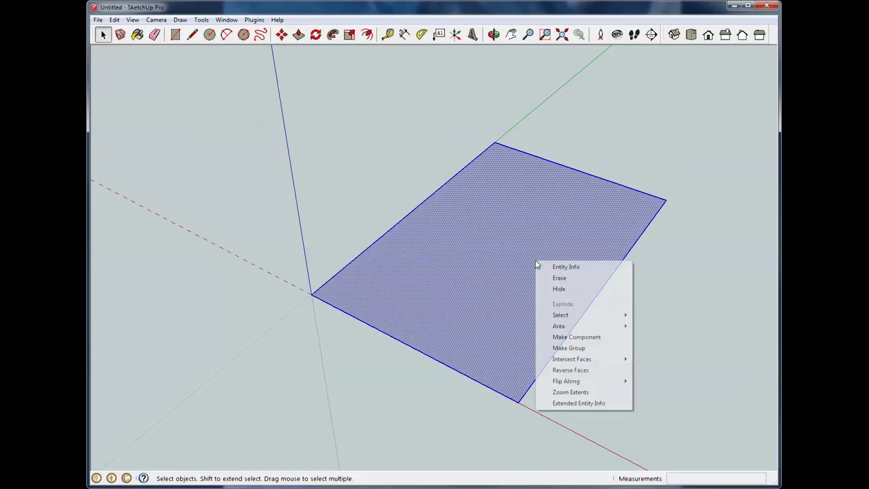
left_click(570, 348)
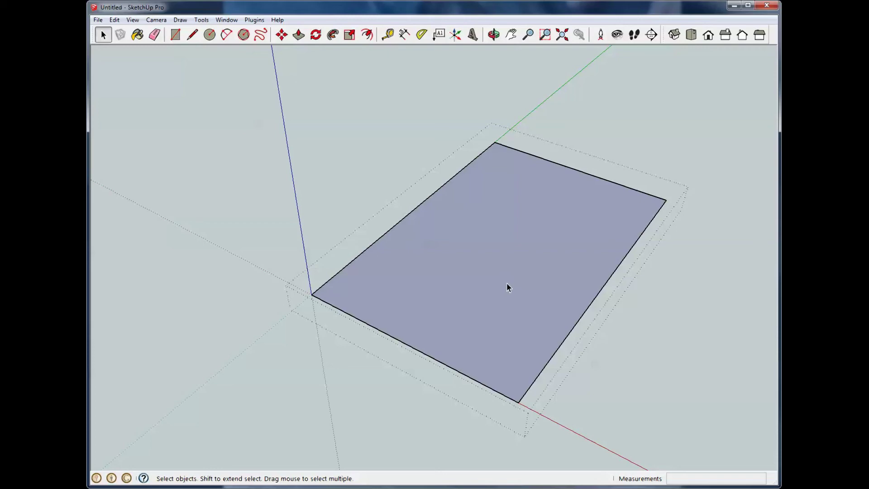
Inside the group, push/pull the rectangle upward about 32" into a box and leave the group.
key("p")
mouse_move(506, 290)
left_mouse_down()
mouse_move(508, 211)
mouse_move(499, 188)
left_mouse_up()
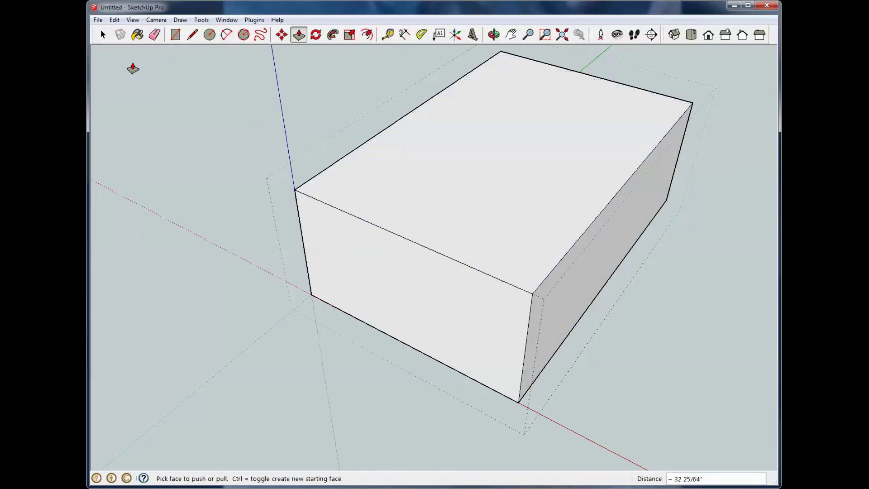
left_click(104, 36)
middle_click_drag(235, 153, 251, 176)
scroll(294, 200, "down", 4)
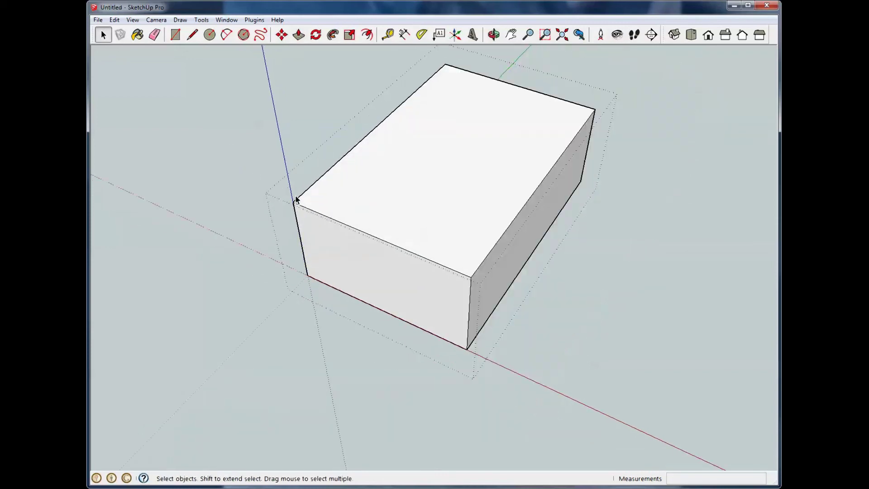
middle_click_drag(642, 264, 535, 260)
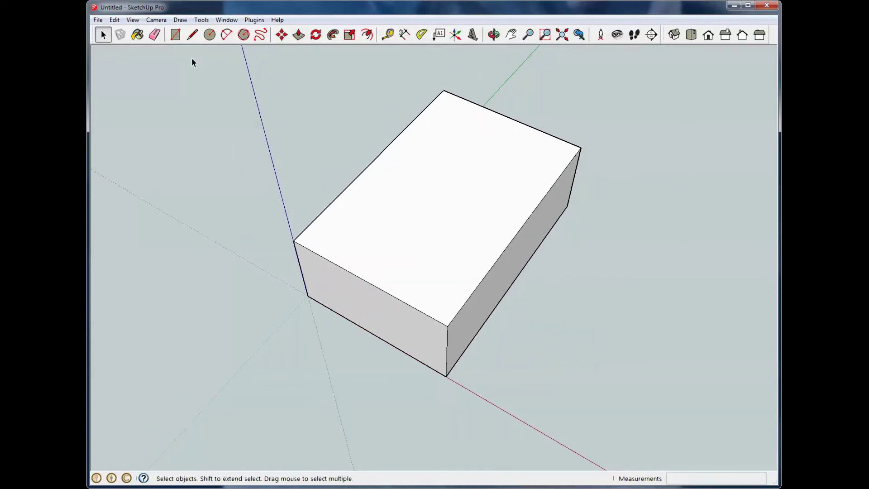
Select the box group and scale it along the red axis by a factor of 1.10.
left_click_drag(192, 60, 617, 345)
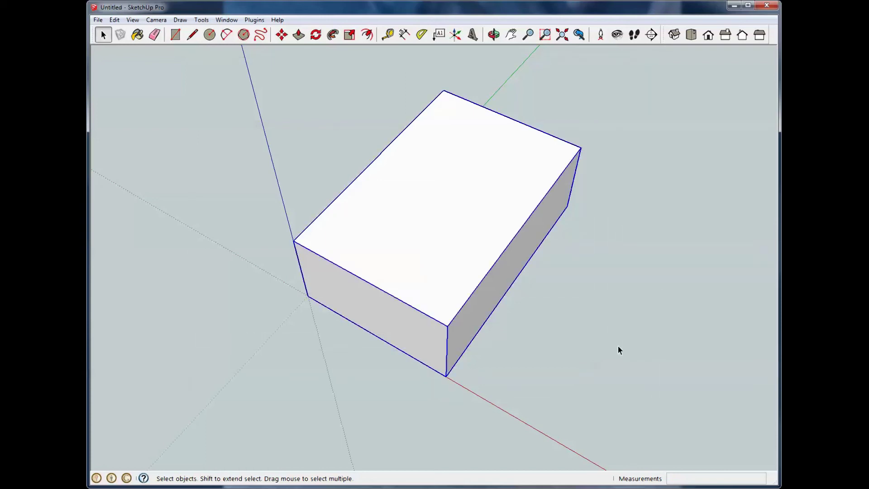
left_click(349, 41)
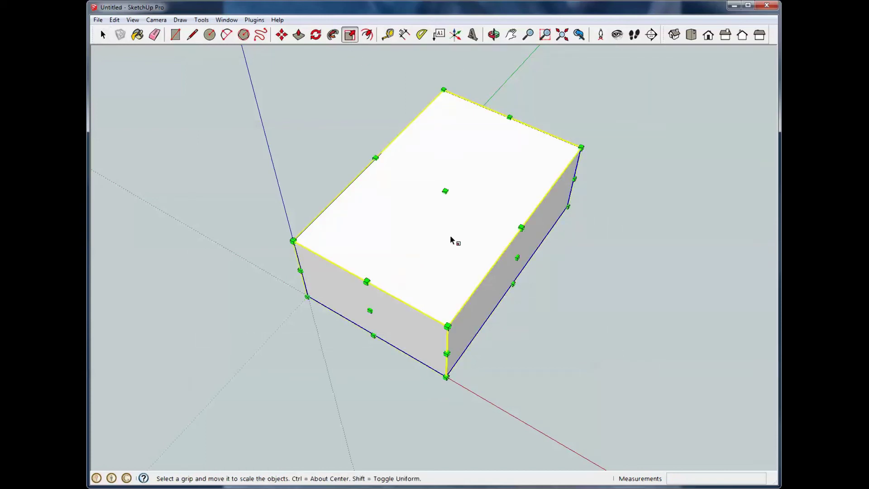
middle_click_drag(460, 240, 467, 170)
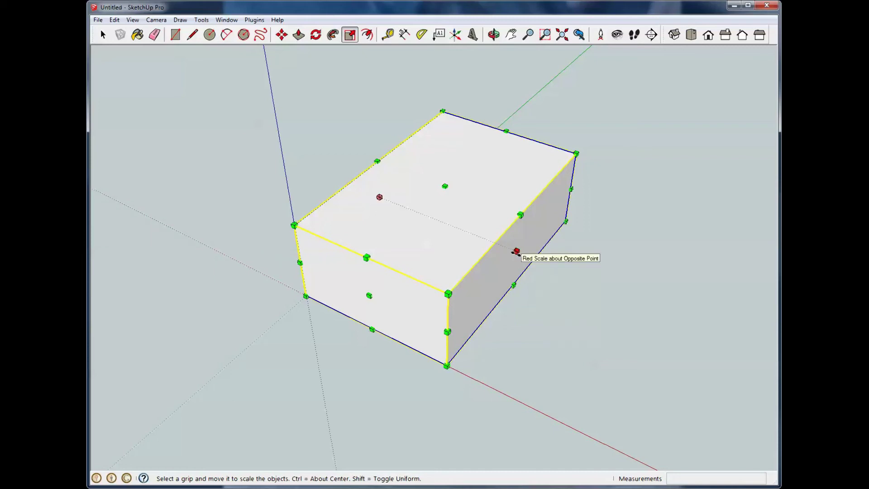
left_click_drag(516, 252, 557, 203)
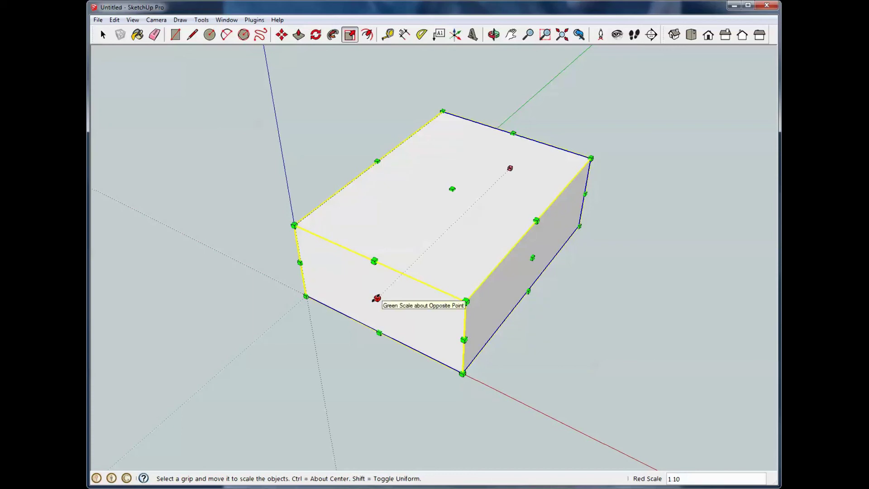
Try the box's green and blue axis scale grips, and stretch the box downward from its bottom face.
mouse_move(376, 299)
left_mouse_down()
mouse_move(357, 308)
mouse_move(392, 295)
left_mouse_up()
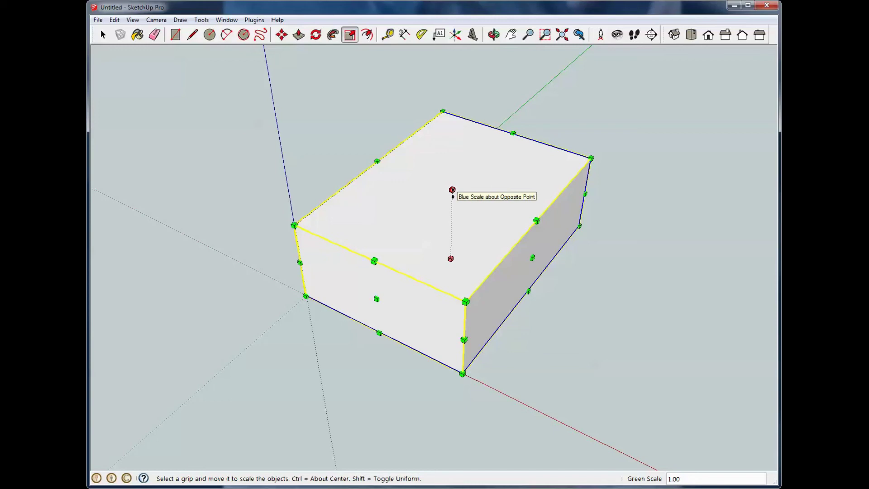
mouse_move(452, 190)
left_mouse_down()
mouse_move(454, 155)
mouse_move(454, 191)
left_mouse_up()
middle_click_drag(423, 327, 444, 106)
middle_click_drag(435, 250, 441, 159)
left_click_drag(449, 277, 450, 332)
middle_click_drag(437, 220, 458, 349)
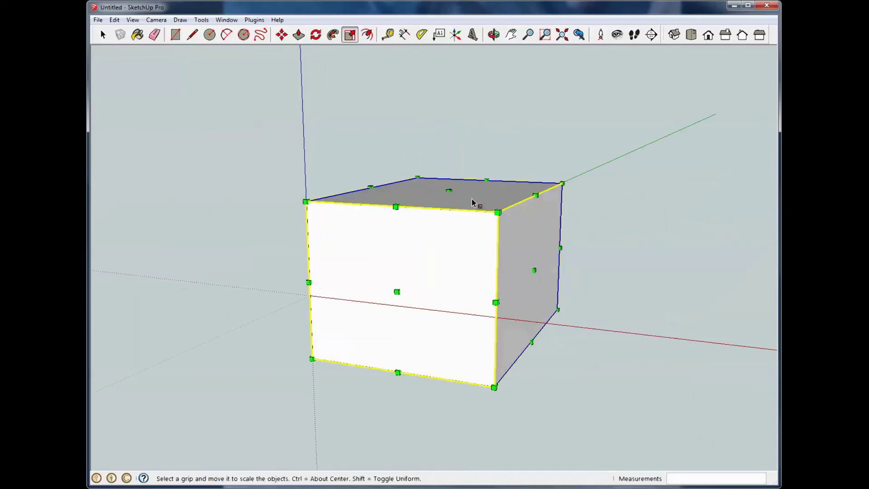
middle_click_drag(472, 202, 485, 223)
middle_click_drag(551, 254, 496, 258)
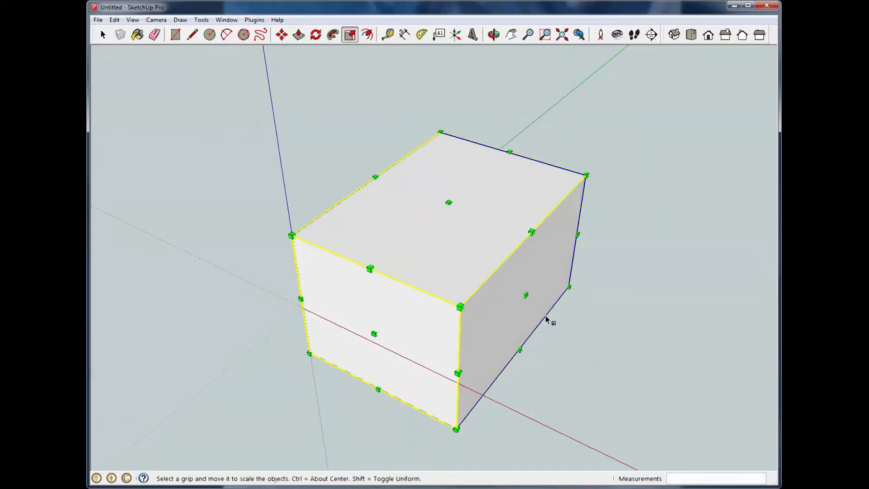
Scale the box from its edge grips to red/blue 1.12,1.00, red/green 1.15,1.00 and green/blue 1.16,1.00.
left_click(526, 295)
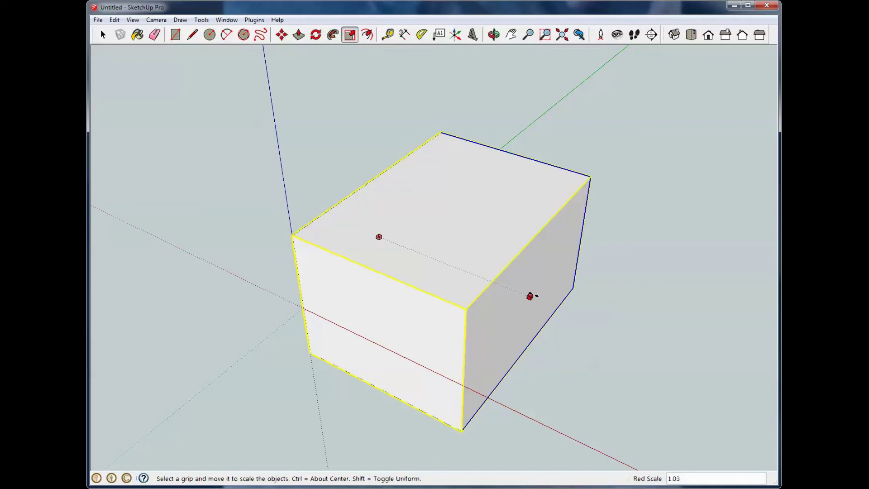
key("Escape")
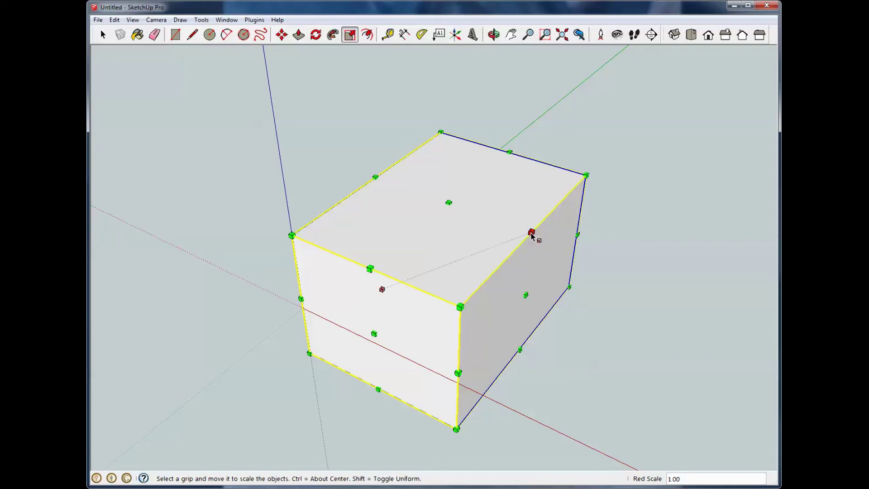
left_click_drag(532, 232, 548, 250)
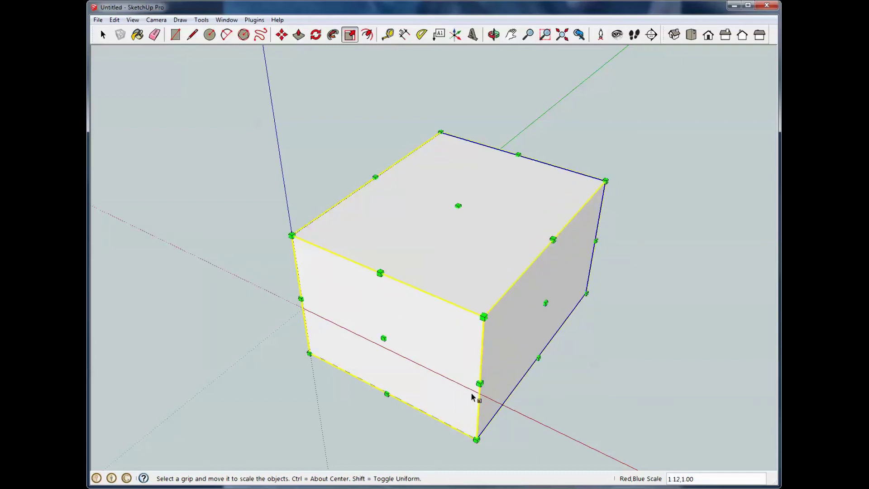
left_click_drag(480, 387, 524, 380)
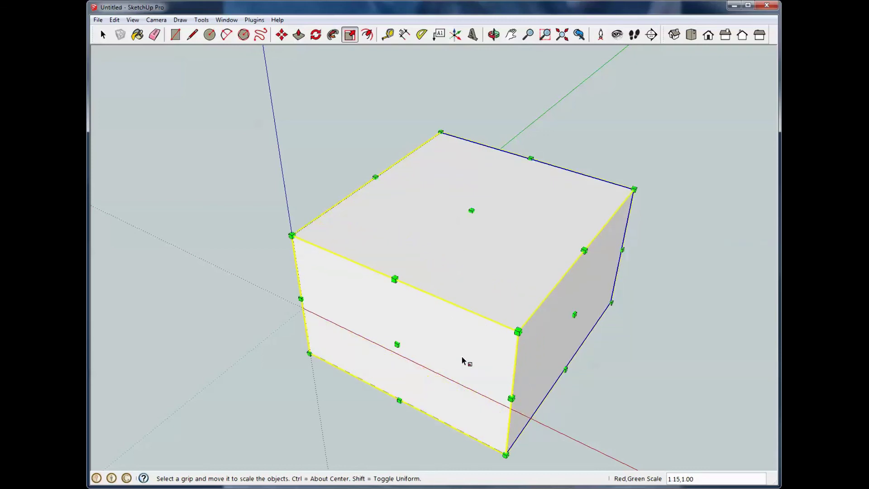
left_click_drag(395, 280, 372, 323)
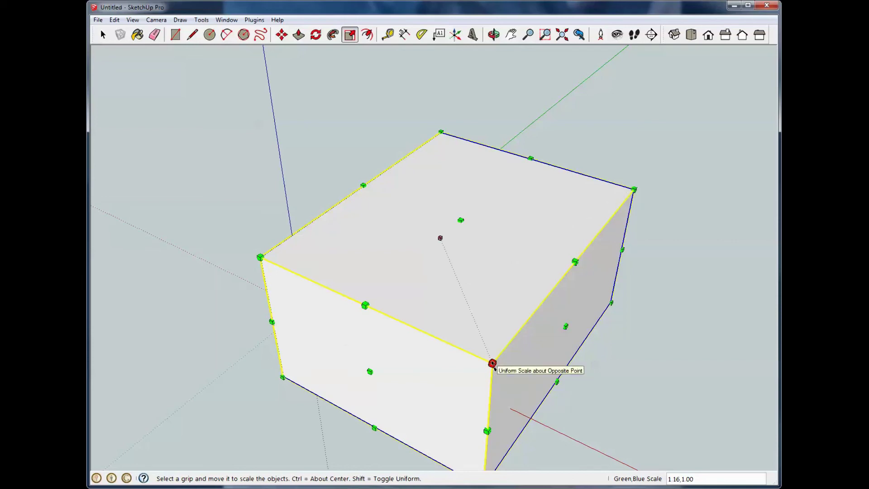
Resize the box uniformly about the opposite point from its front upper corner grip.
left_click_drag(492, 363, 459, 312)
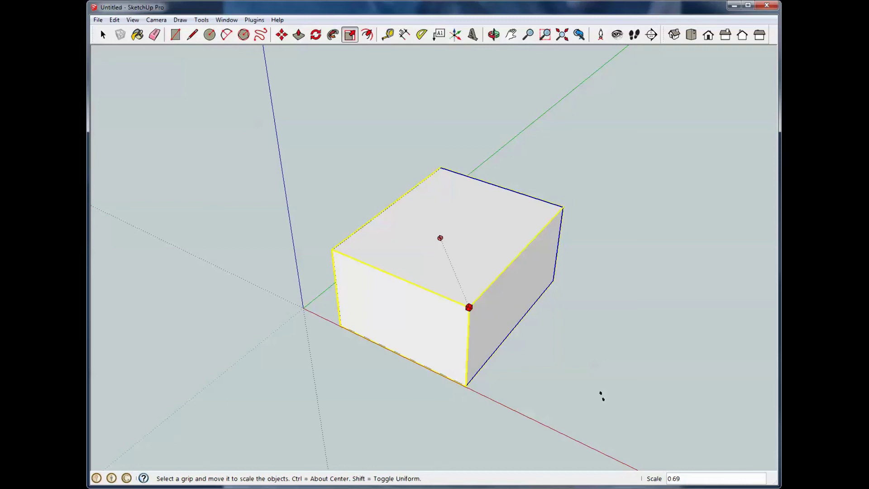
left_click_drag(602, 396, 474, 322)
Scale the whole box uniformly from a top corner by a factor of .08333333.
middle_click_drag(504, 344, 626, 374)
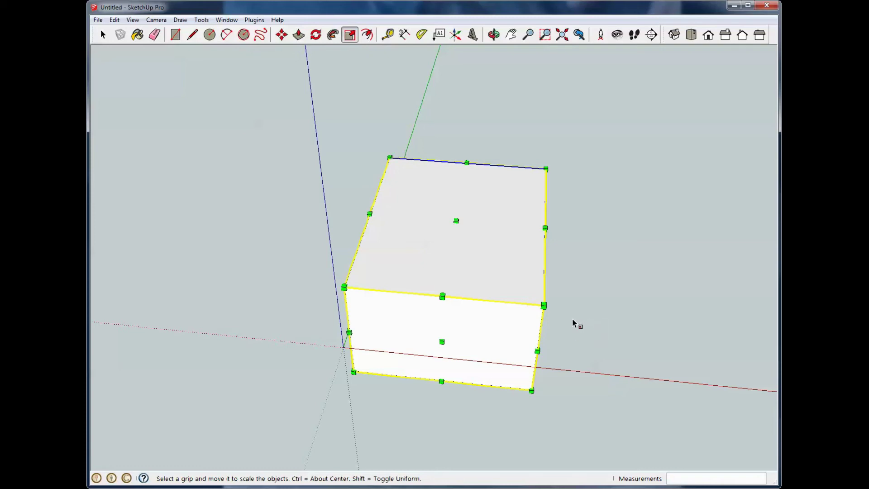
left_click(545, 306)
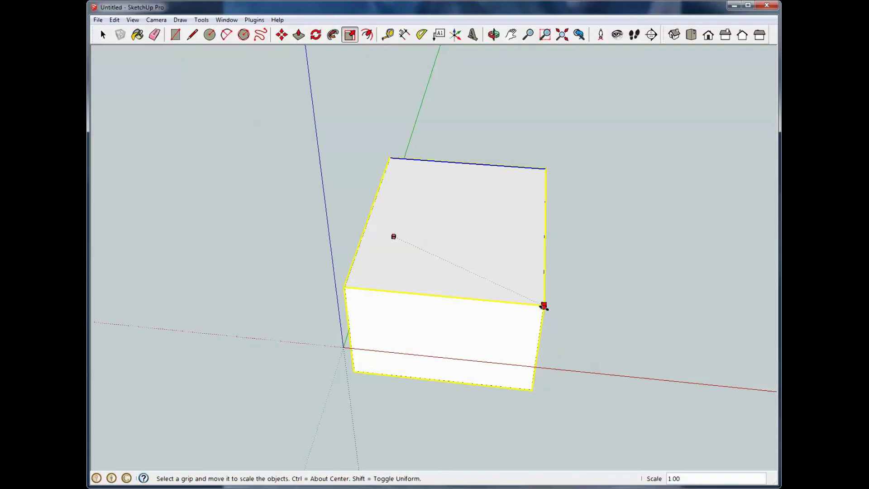
type(".08333333")
key("Return")
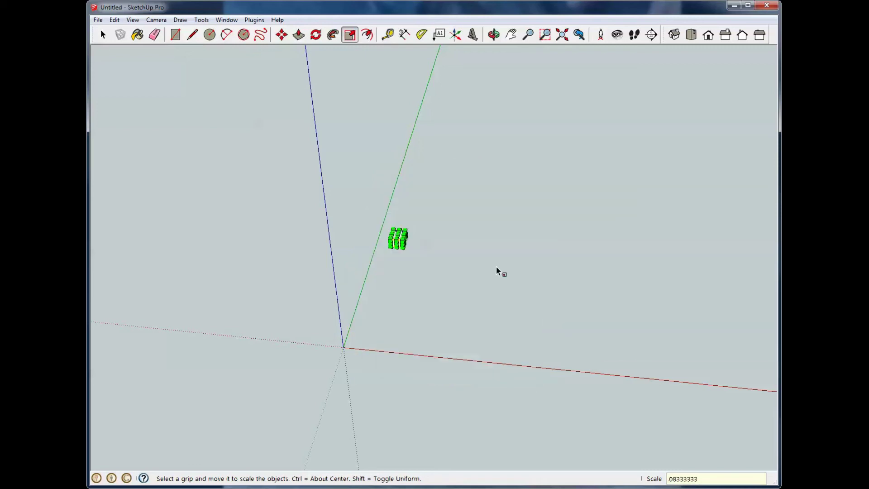
Scale the tiny box's height along the blue axis by a factor of .5 from its top face.
scroll(394, 229, "up", 3)
scroll(403, 230, "up", 3)
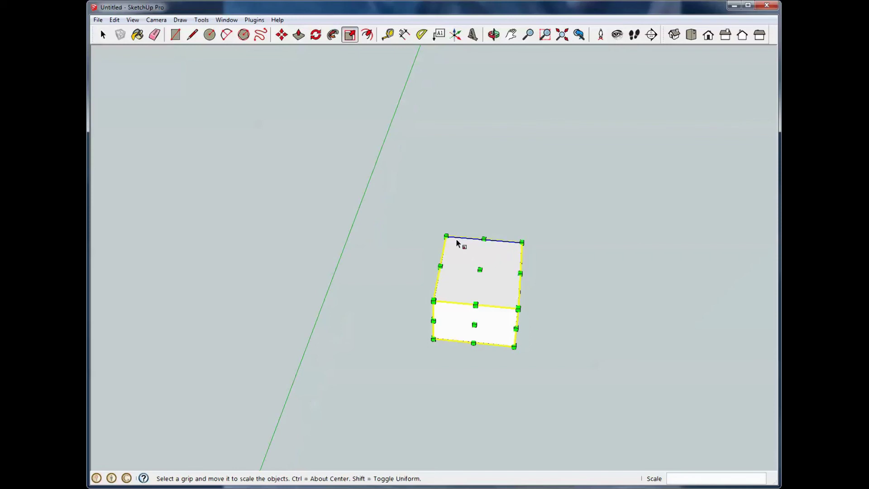
scroll(518, 303, "up", 2)
scroll(490, 300, "up", 1)
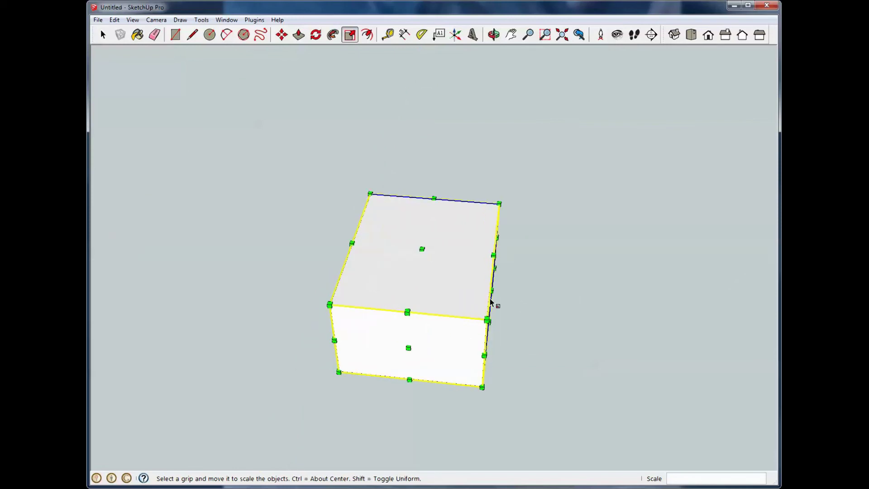
scroll(484, 344, "up", 1)
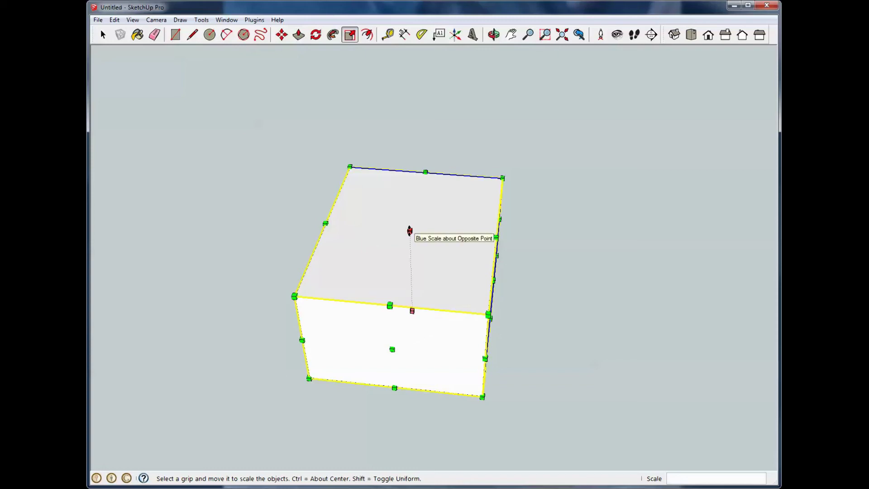
left_click(409, 231)
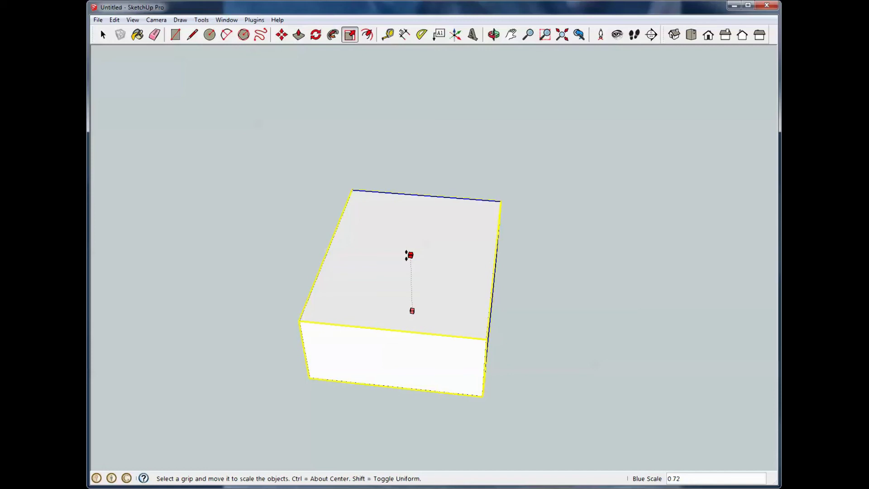
type(".5")
key("Return")
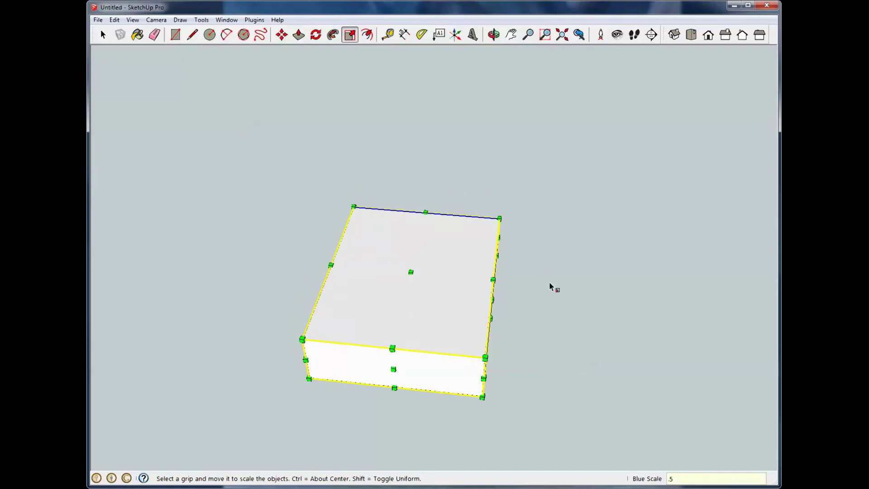
Scale the box along the red axis by a factor of 2 from its side face.
middle_click_drag(550, 284, 501, 246)
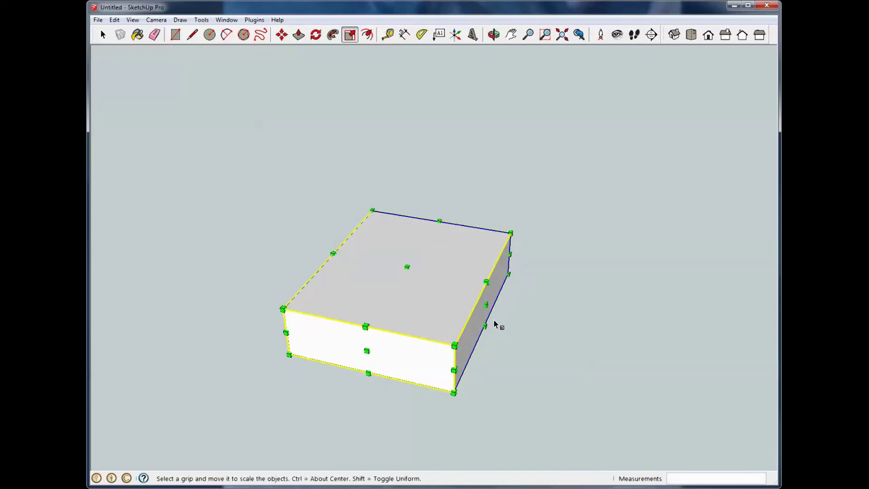
left_click(486, 304)
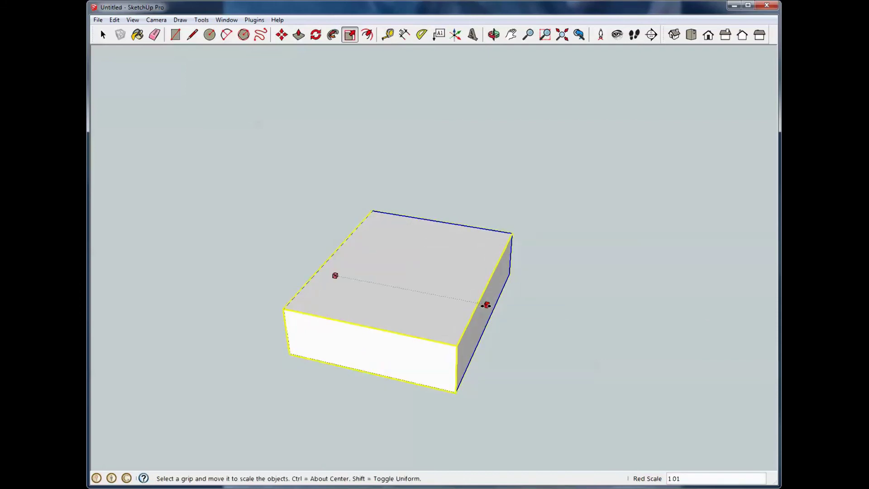
type("2")
key("Return")
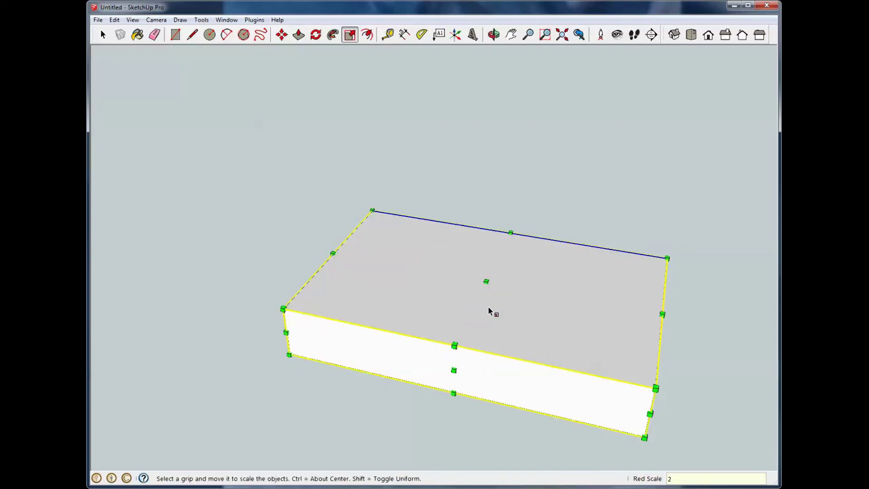
Scale the box along the green axis by a factor of 1.25 from its front face.
middle_click_drag(488, 311, 385, 353)
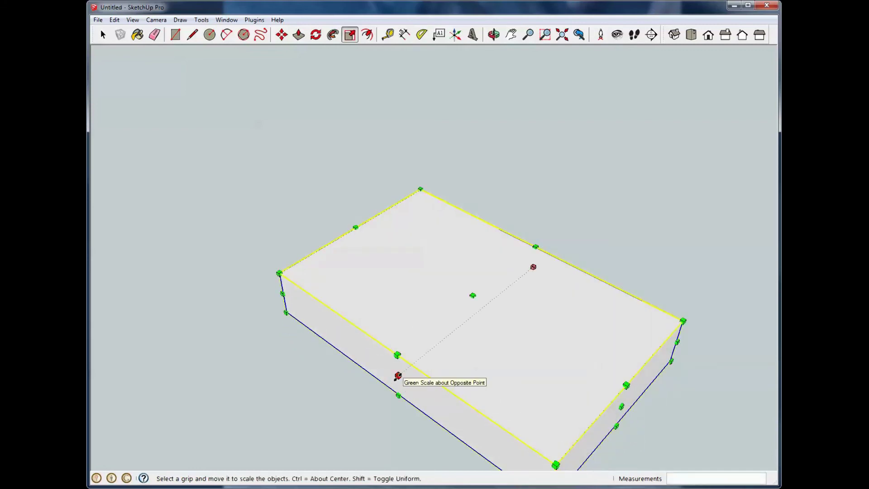
left_click(397, 376)
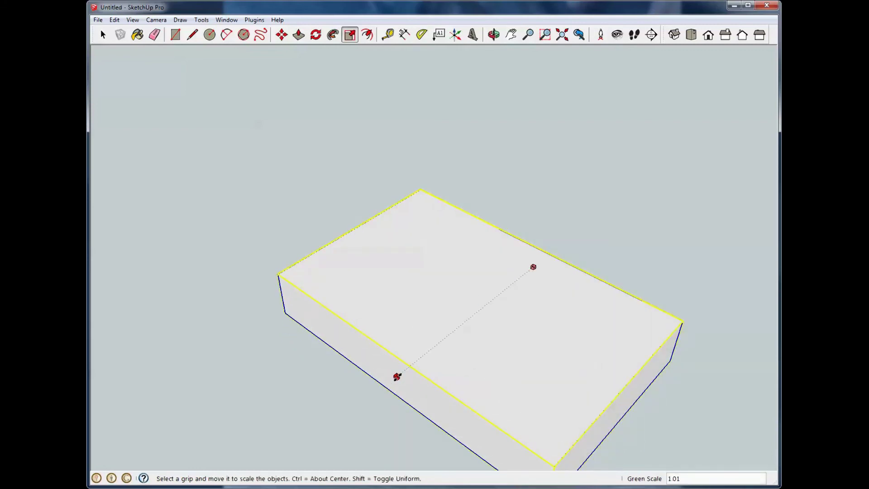
type("1.25")
key("Return")
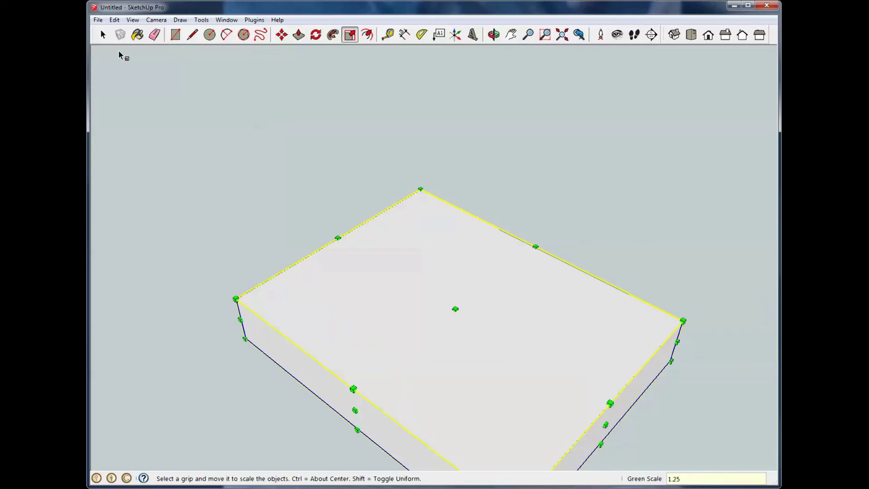
Scale the whole box uniformly from its far top corner by a factor of 12.
left_click(421, 190)
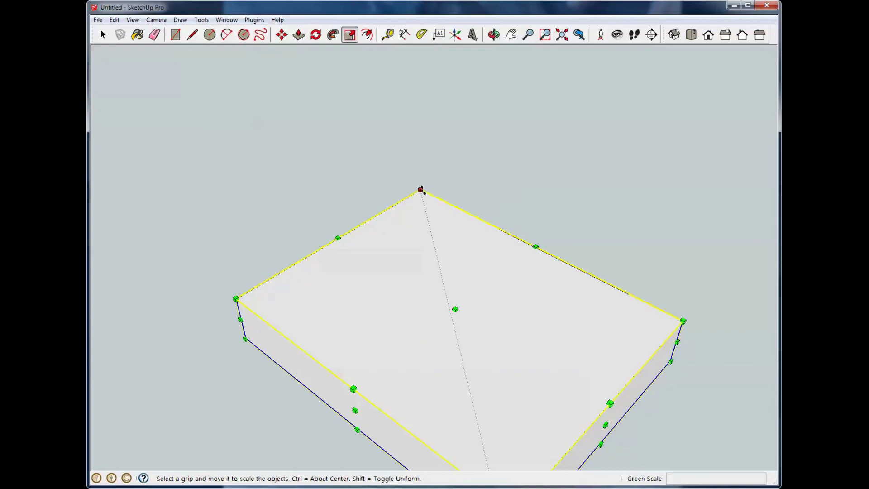
left_click(421, 189)
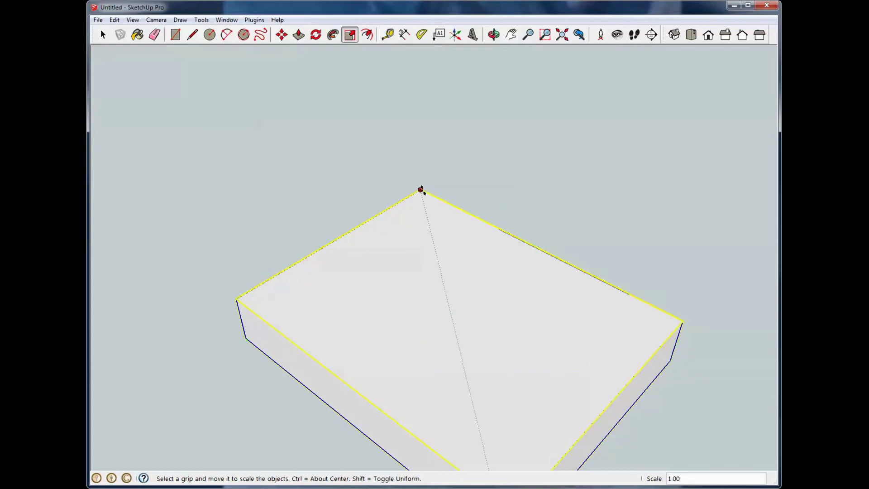
type("12")
key("Return")
Deselect the enlarged box and add a linear dimension along the far top edge, offset just outside the box.
scroll(429, 192, "down", 2)
scroll(433, 195, "down", 6)
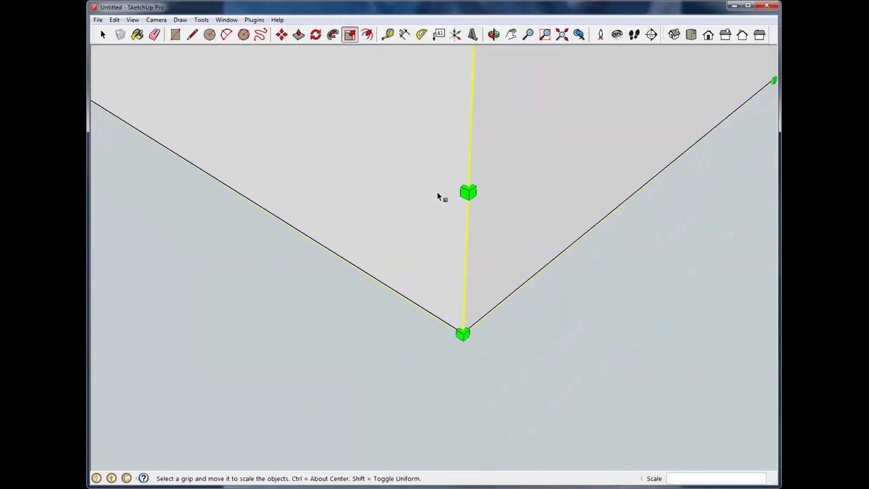
middle_click_drag(476, 202, 632, 231)
scroll(507, 265, "down", 3)
middle_click_drag(265, 95, 444, 258)
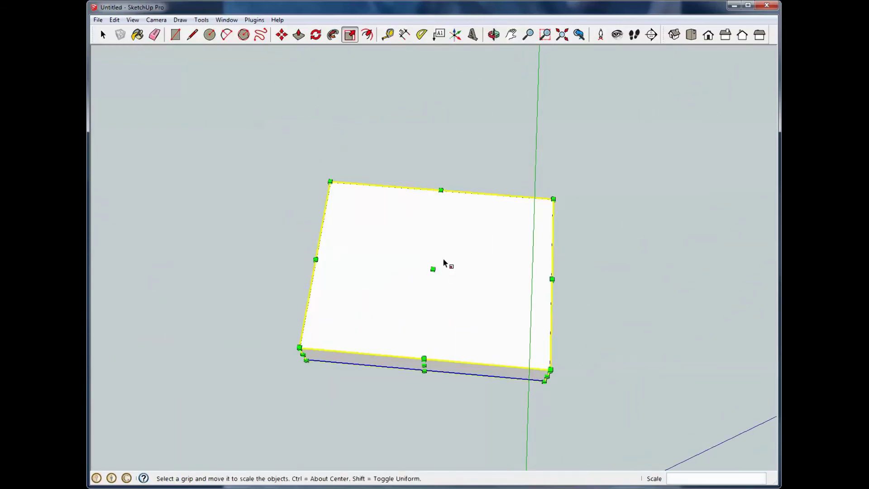
scroll(444, 254, "up", 4)
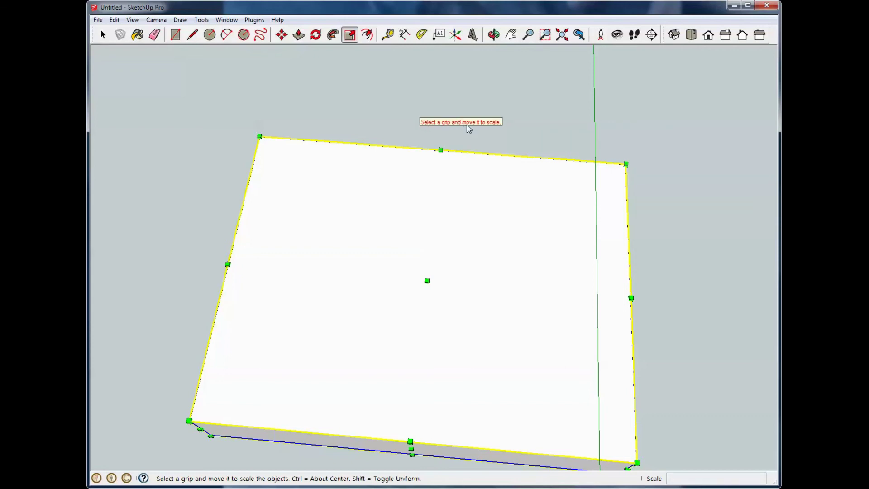
left_click(103, 34)
left_click(236, 131)
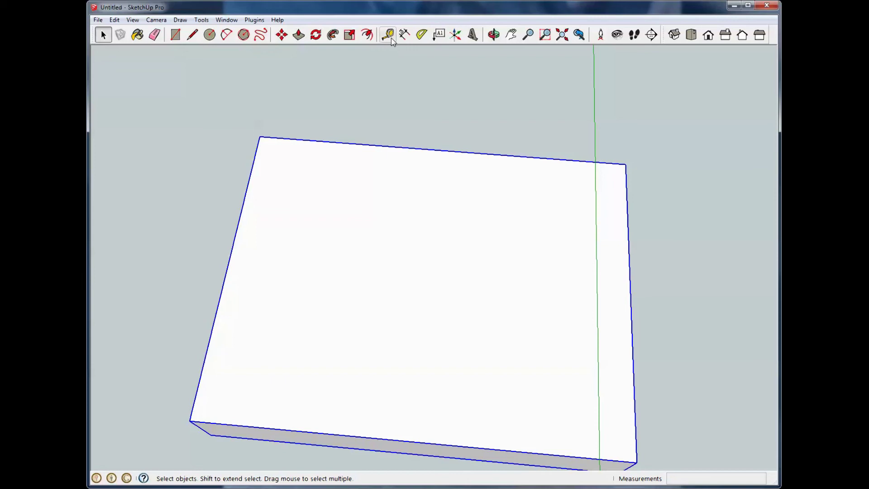
left_click(404, 34)
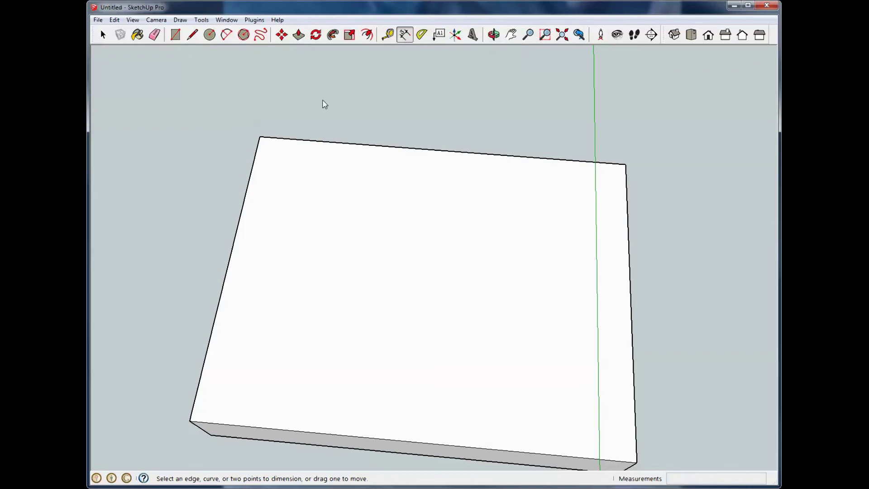
left_click(260, 137)
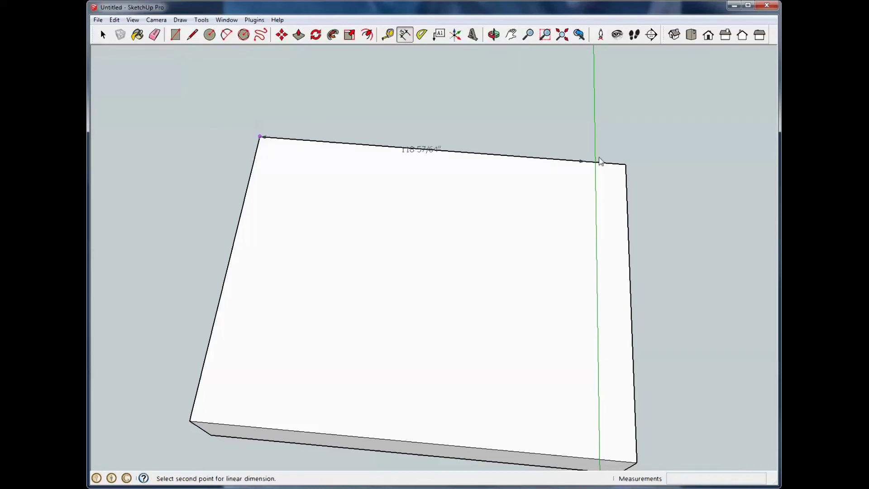
left_click(626, 165)
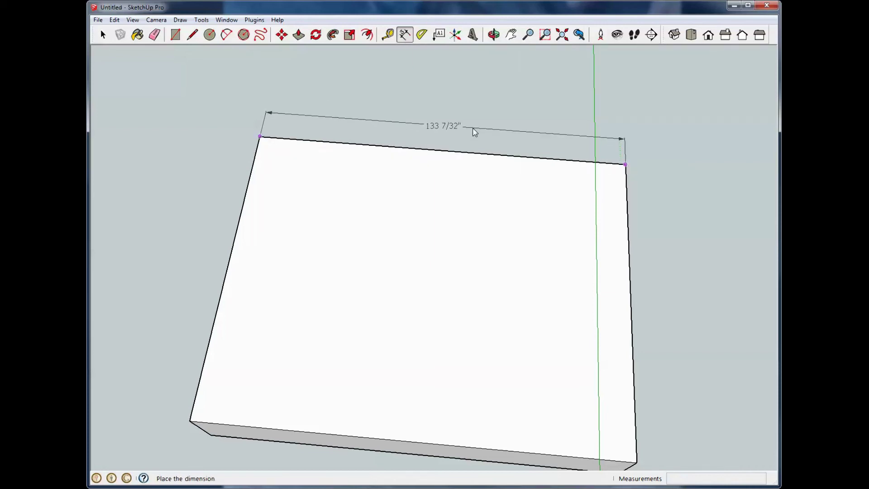
left_click(475, 132)
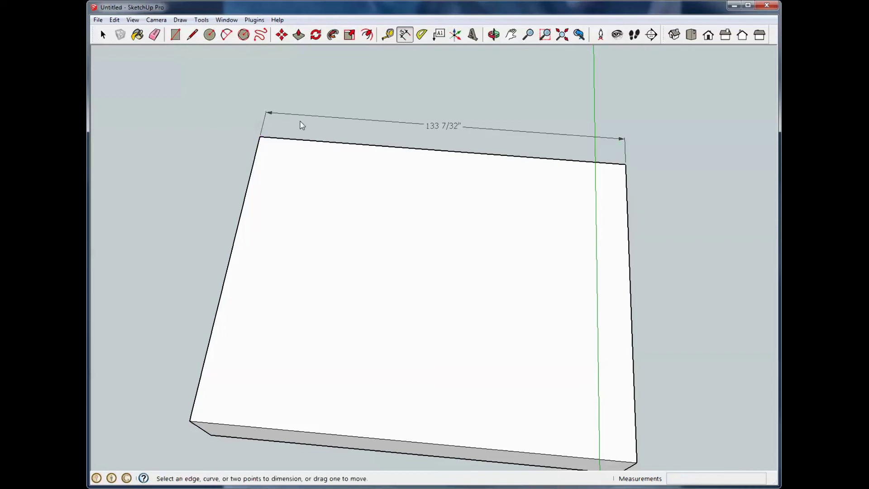
Select the box together with its dimension and scale both down uniformly from the near top corner until the dimensioned edge is about 44 inches.
scroll(521, 219, "down", 2)
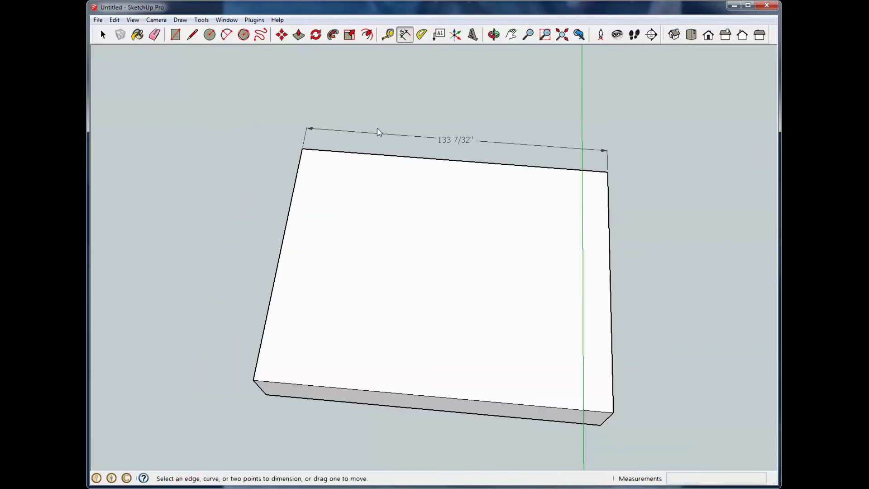
key("space")
left_click_drag(177, 77, 673, 450)
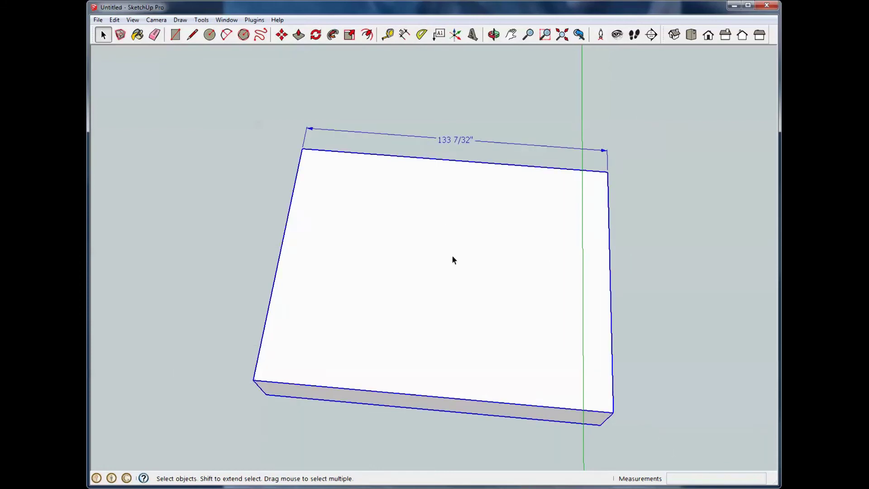
left_click(355, 40)
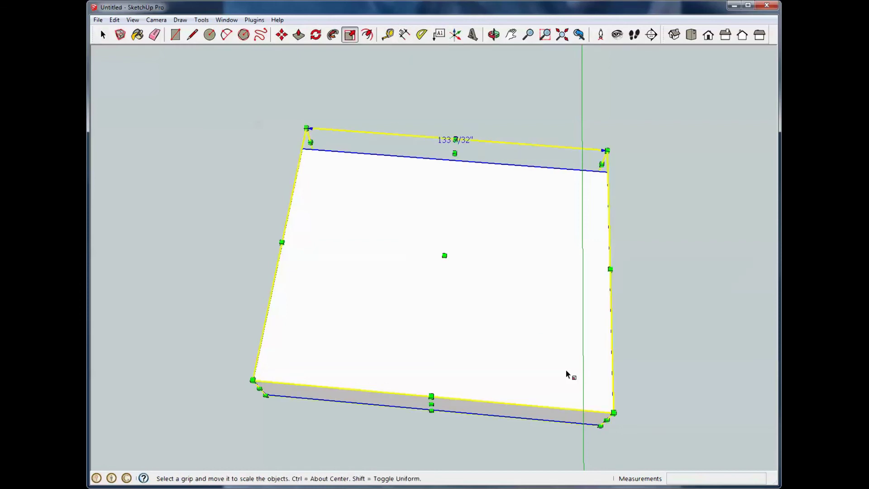
left_click_drag(614, 414, 404, 211)
scroll(348, 139, "up", 5)
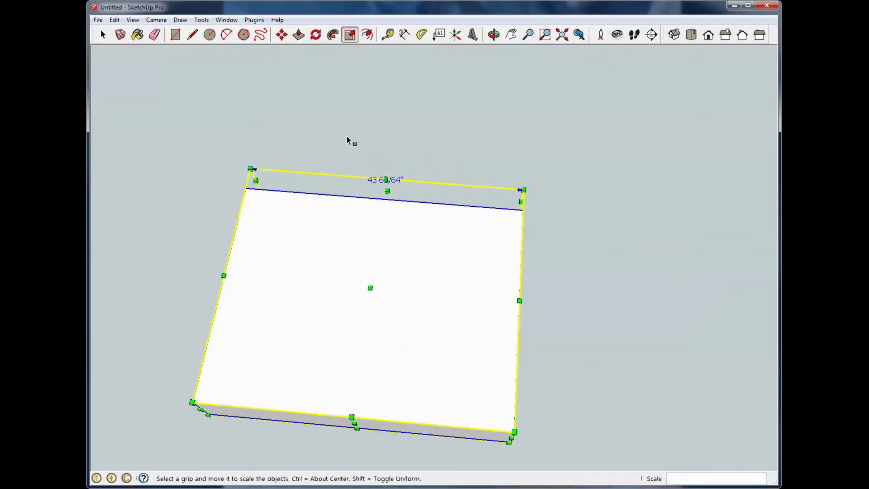
Scale the box and dimension down uniformly again from the near corner until the dimensioned edge is about 12 inches.
scroll(394, 186, "down", 2)
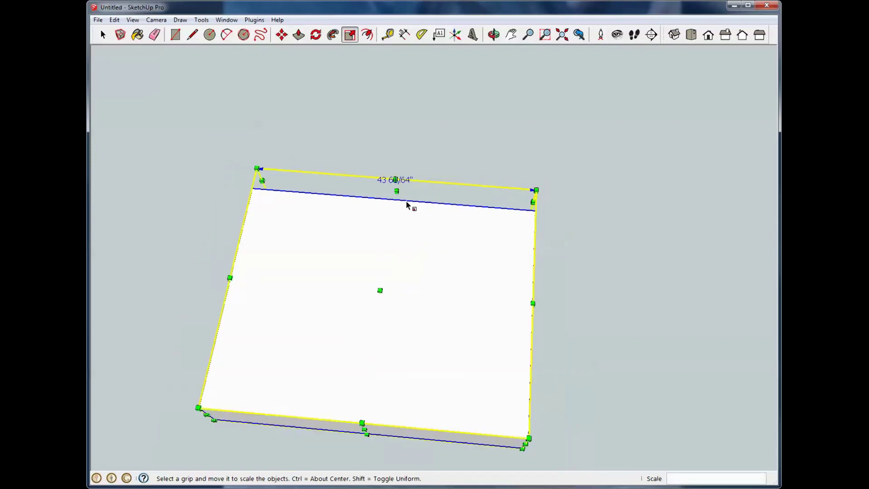
left_click_drag(508, 408, 340, 236)
scroll(316, 202, "up", 5)
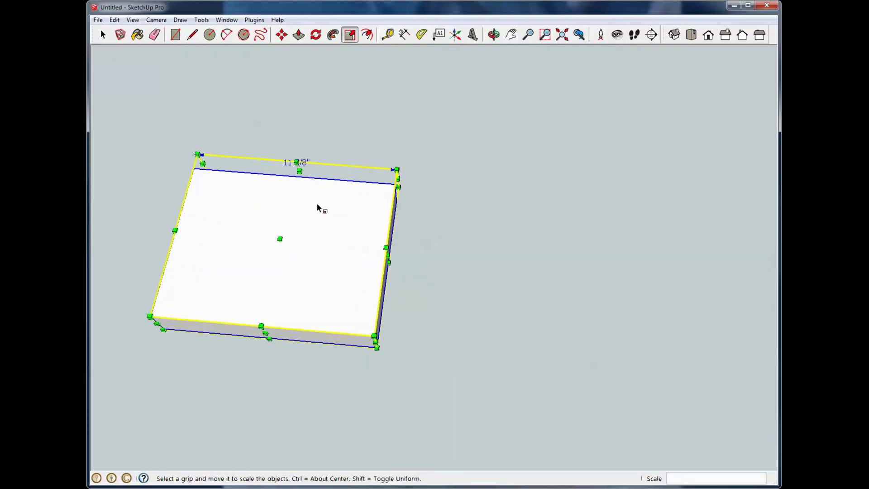
middle_click_drag(316, 202, 419, 271)
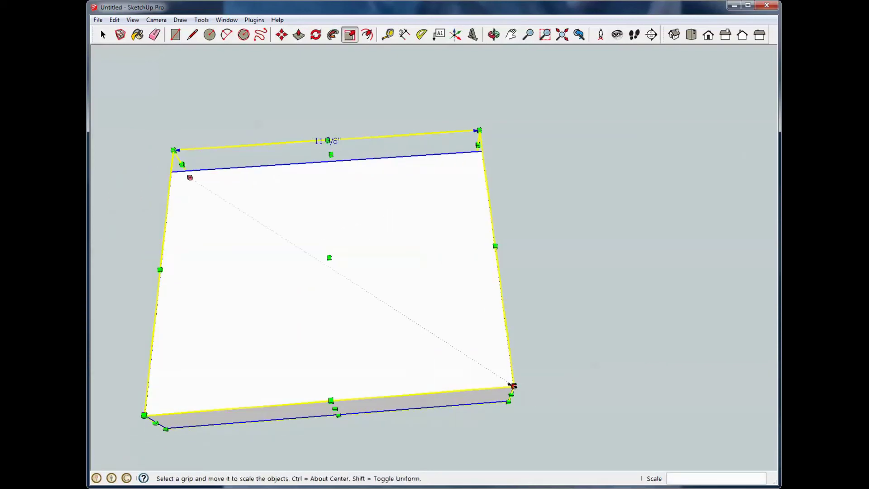
left_click_drag(515, 386, 522, 388)
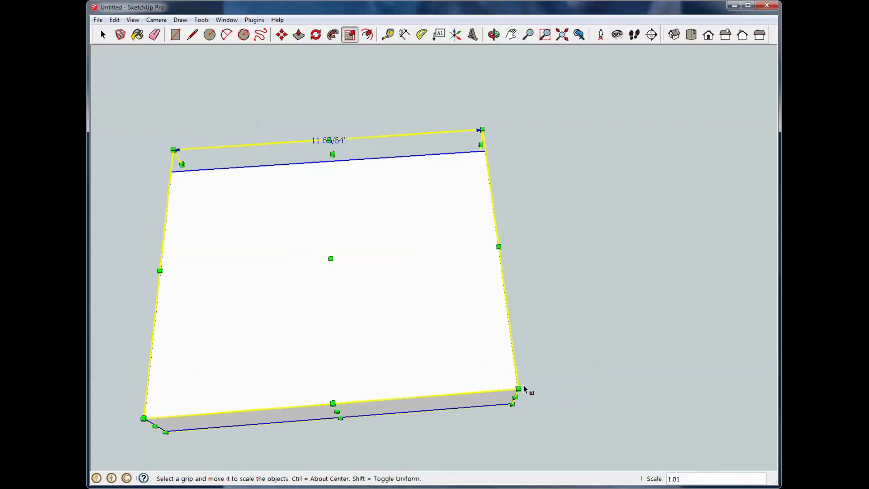
Clear the selection and delete the linear dimension along the box's far edge.
left_click(592, 244)
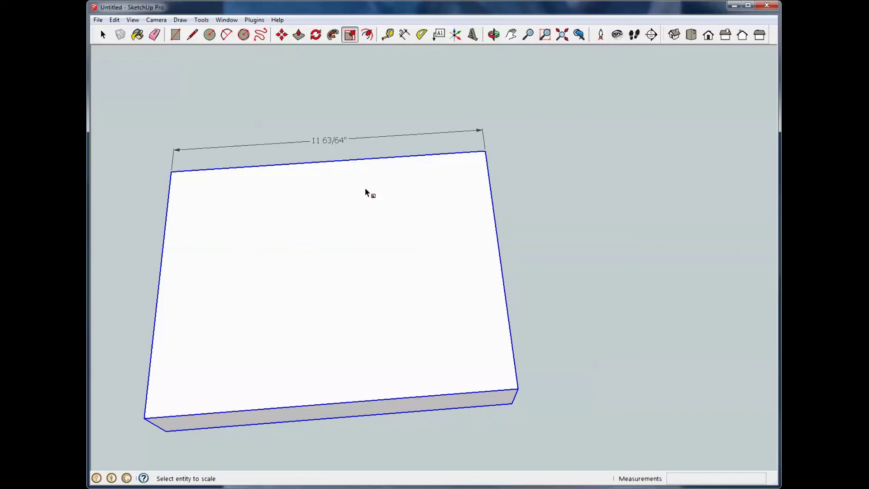
middle_click_drag(392, 186, 447, 158, "shift")
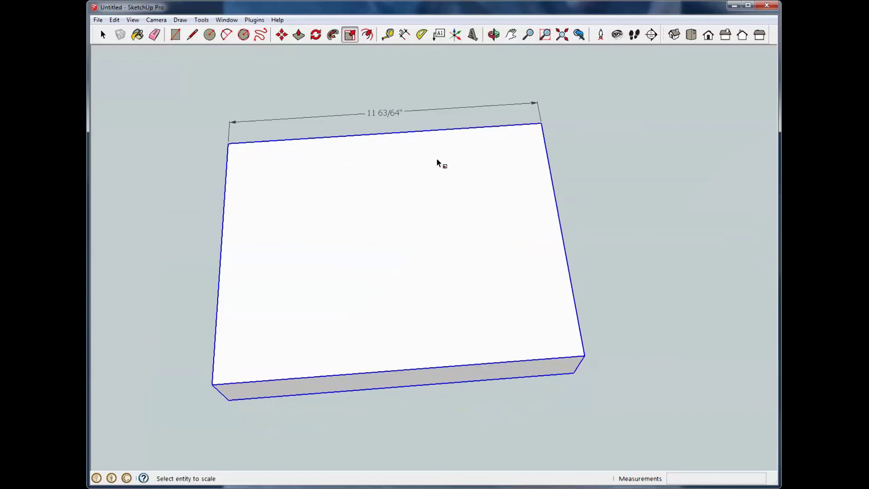
left_click(426, 114)
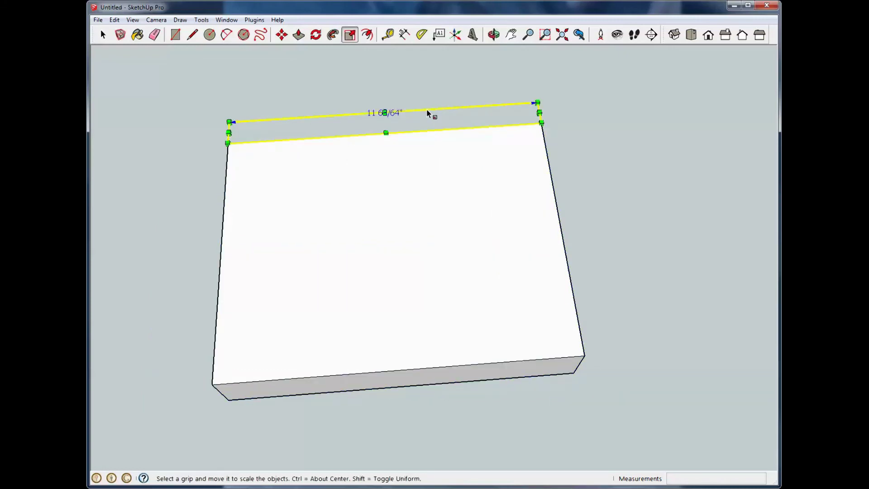
key("Delete")
Draw two connected lines forming an L beside the box, one about 6 7/16 inches along the green axis, the other along the red axis.
scroll(430, 114, "down", 2)
middle_click_drag(439, 203, 353, 205)
scroll(354, 204, "down", 2)
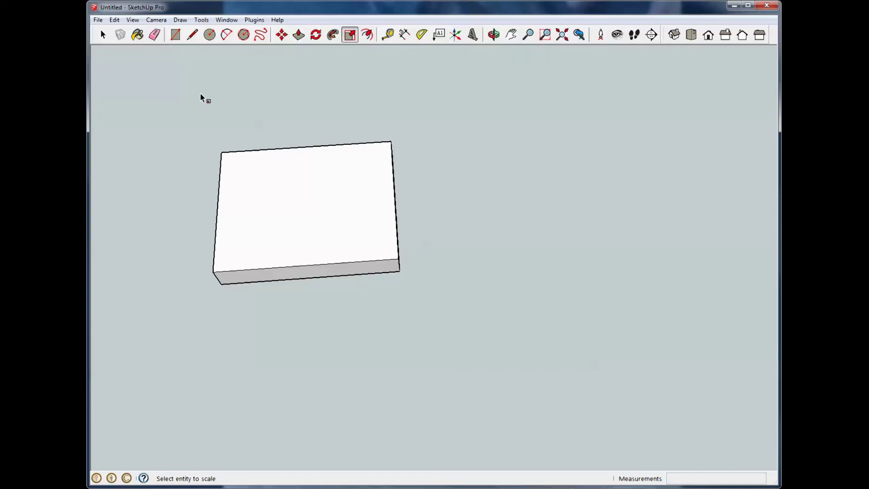
left_click(190, 37)
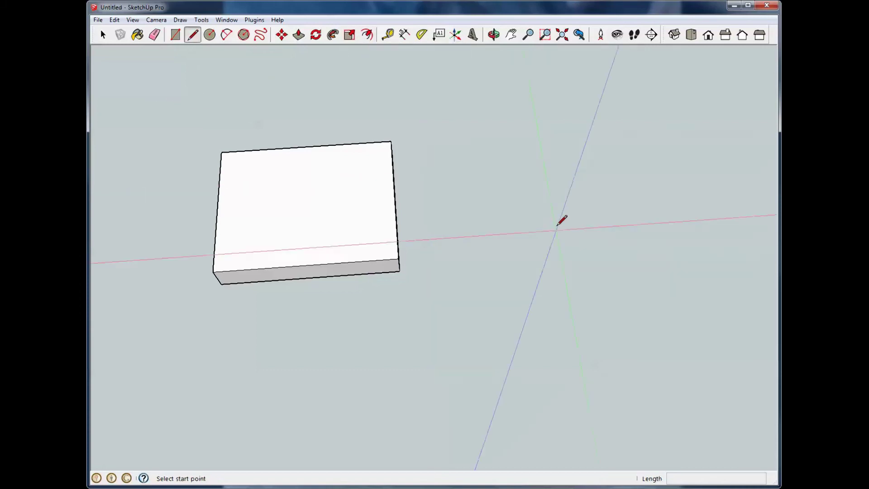
left_click(475, 160)
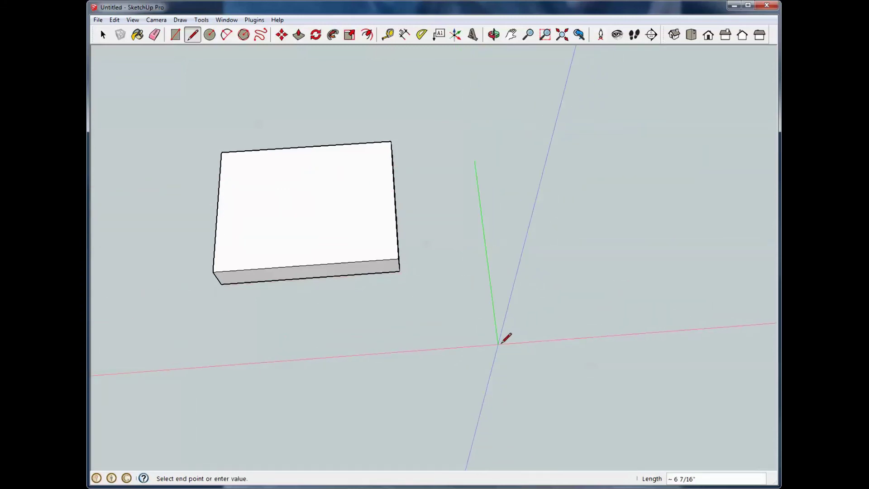
left_click(498, 344)
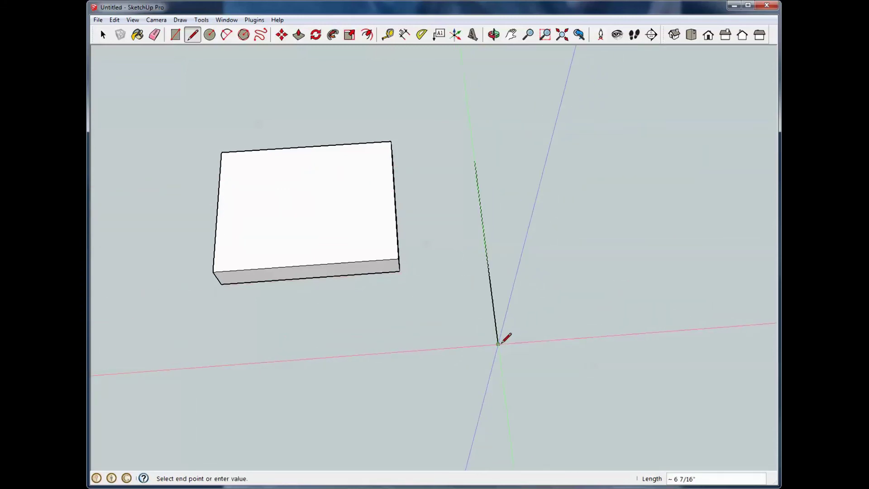
left_click(475, 161)
left_click(474, 161)
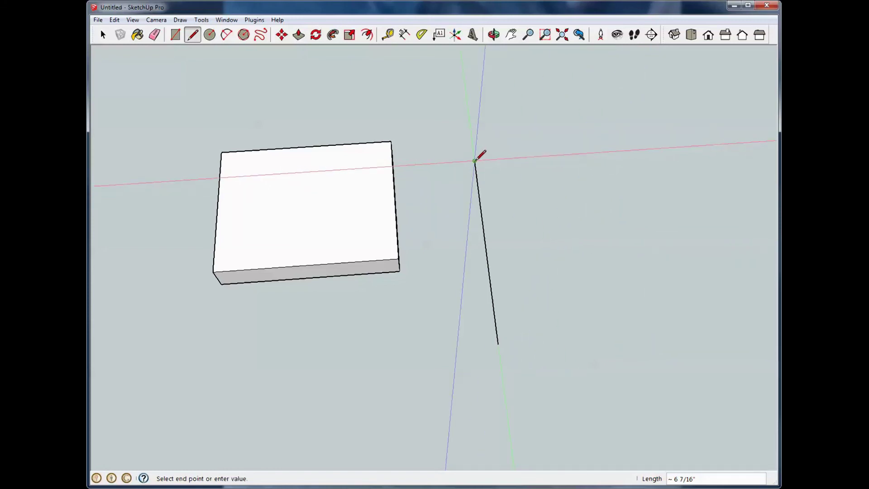
left_click(658, 149)
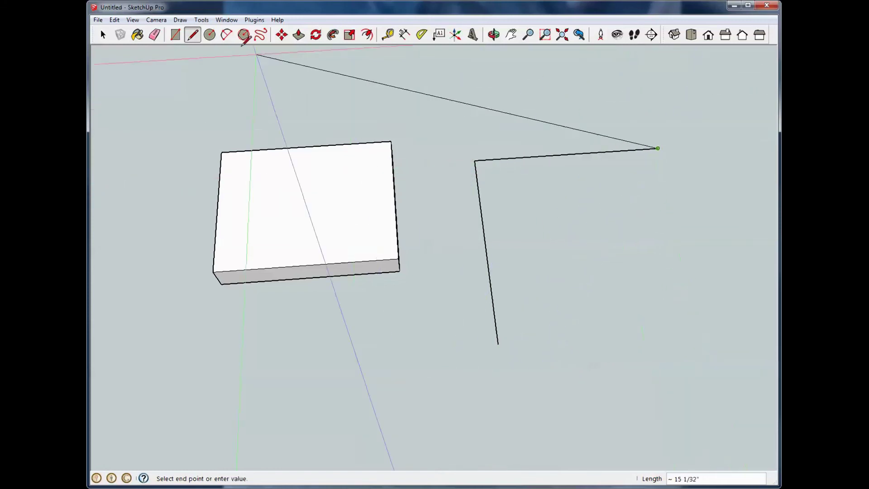
key("Escape")
Draw a separate single line, a little over 3 inches long, along the green axis inside the L shape's open area.
left_click(623, 347)
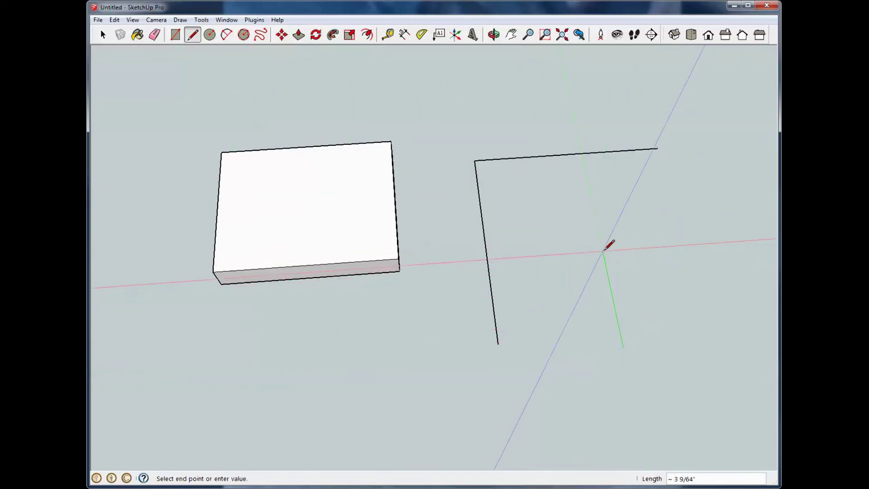
left_click(601, 246)
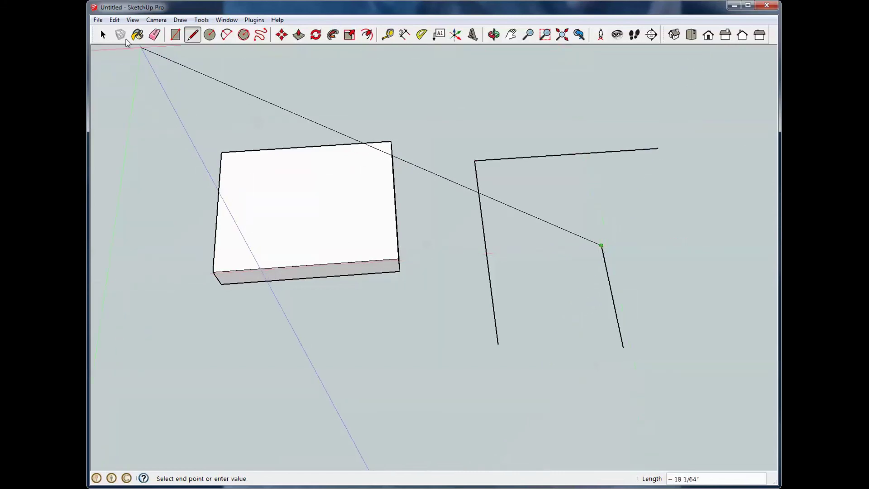
left_click(103, 34)
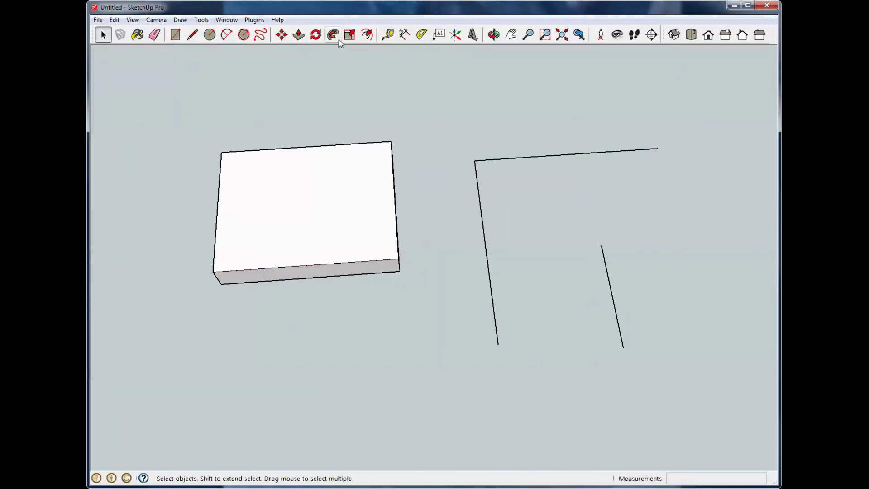
Try to offset the single line, both unselected and preselected, with the Offset tool.
left_click(366, 35)
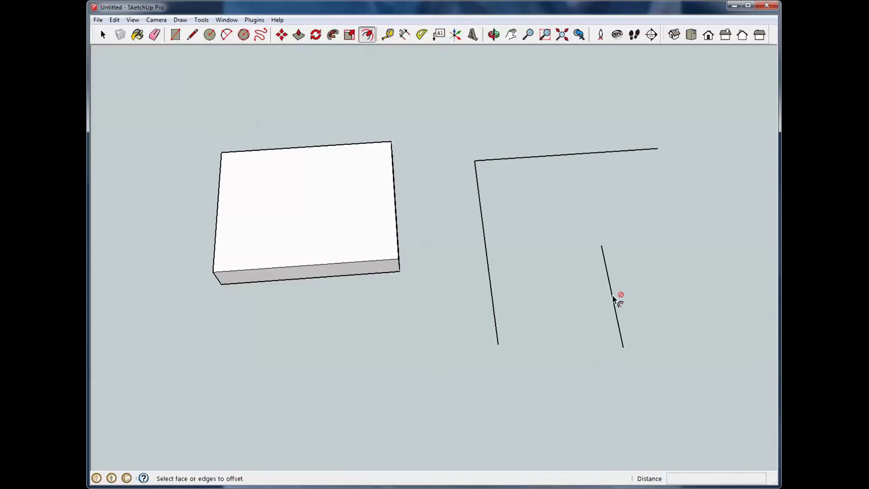
left_click(103, 35)
left_click_drag(577, 204, 718, 419)
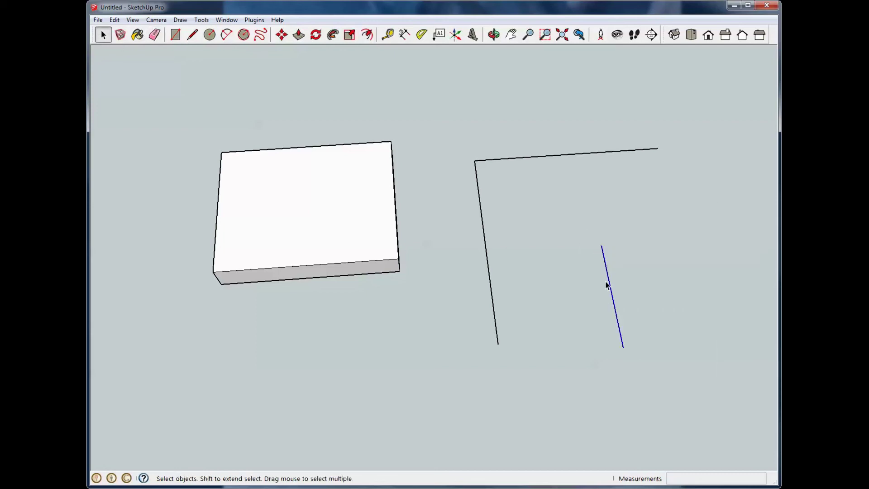
left_click(368, 35)
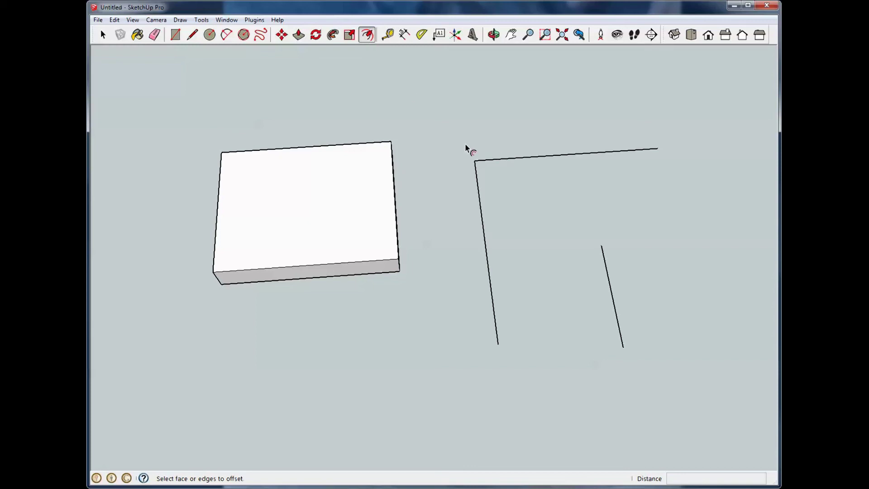
Offset the two connected lines of the L outward by about 17/32 inch.
left_click(108, 36)
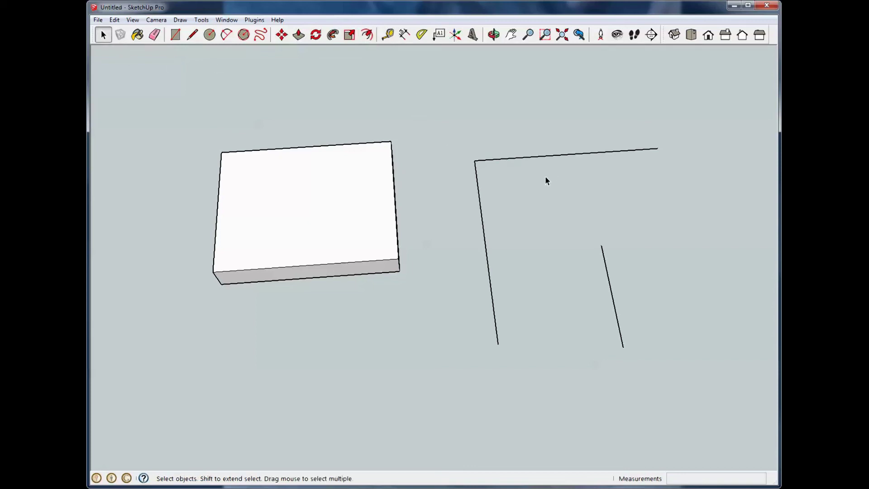
left_click_drag(484, 150, 463, 147)
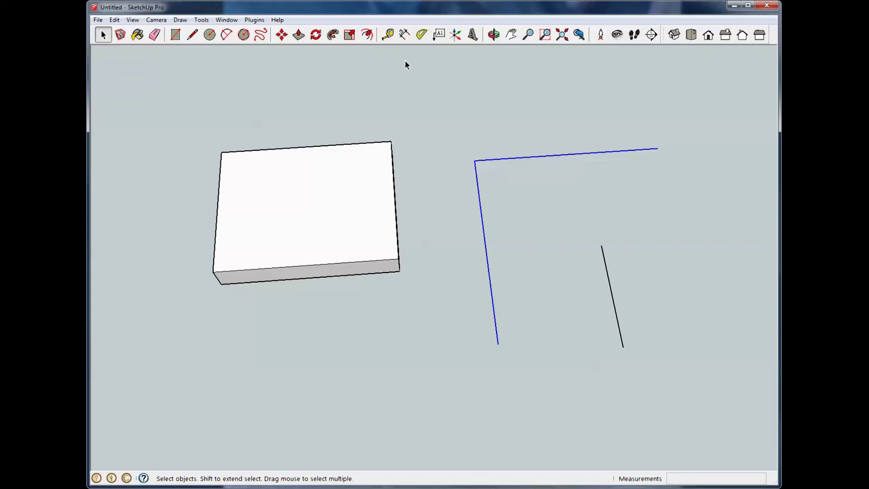
left_click(367, 35)
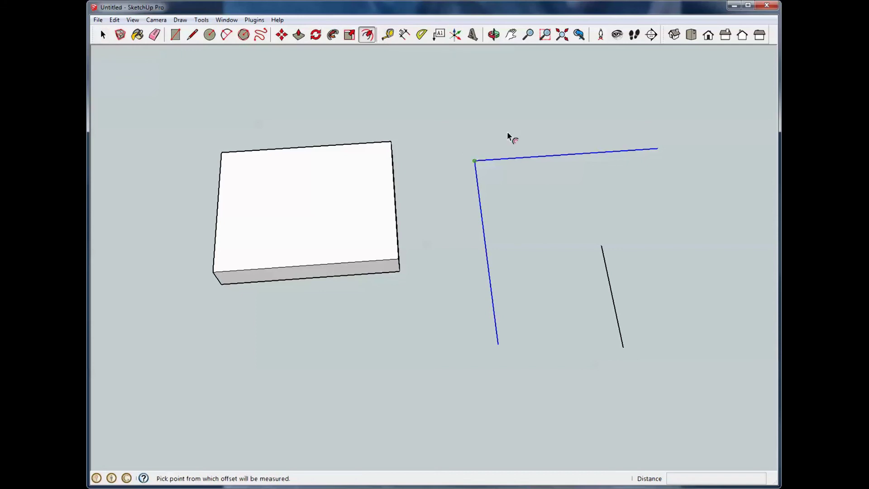
left_click(503, 159)
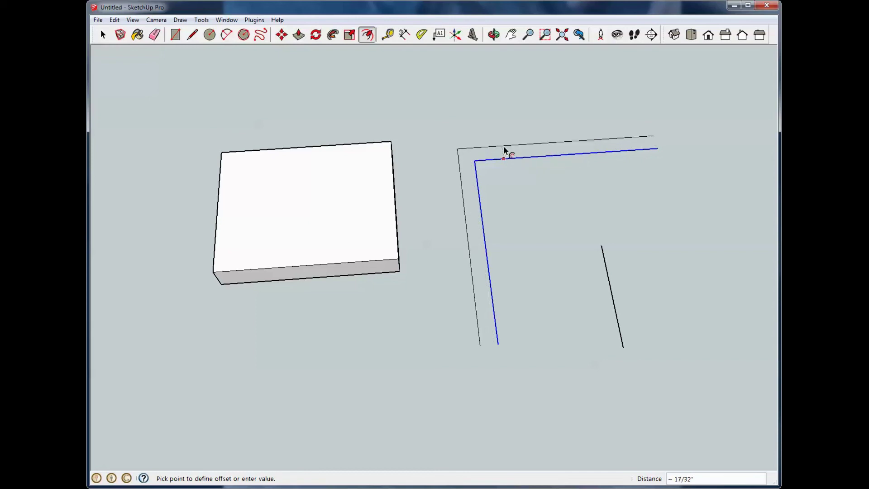
left_click(504, 151)
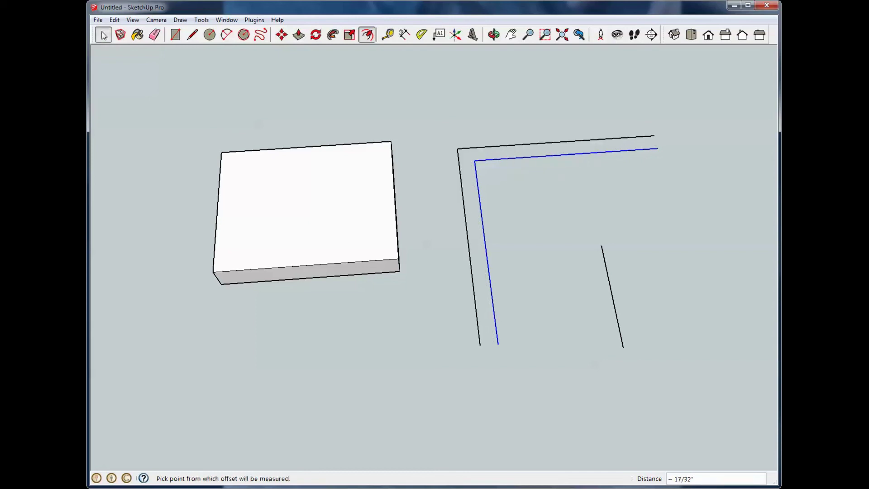
Try to offset the closed box group by preselecting it from outside with the Offset tool.
left_click(104, 35)
left_click_drag(185, 128, 421, 306)
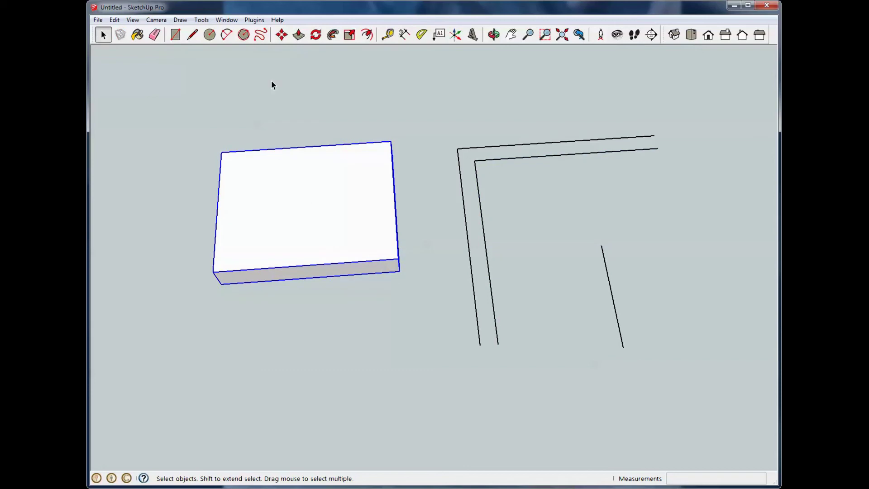
left_click(367, 35)
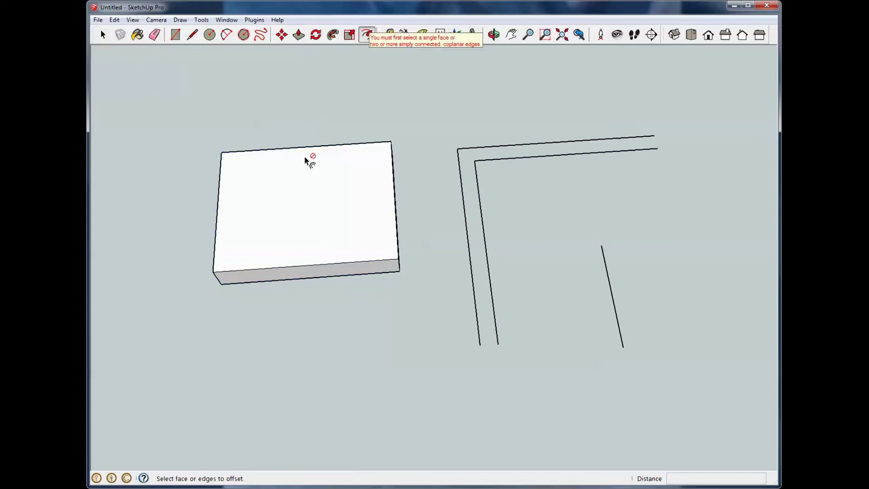
key("space")
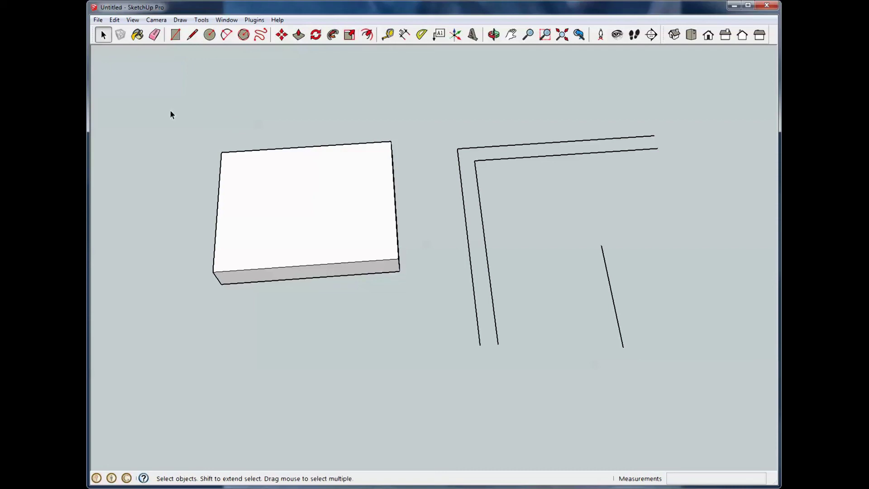
left_click_drag(170, 110, 430, 310)
left_click(368, 35)
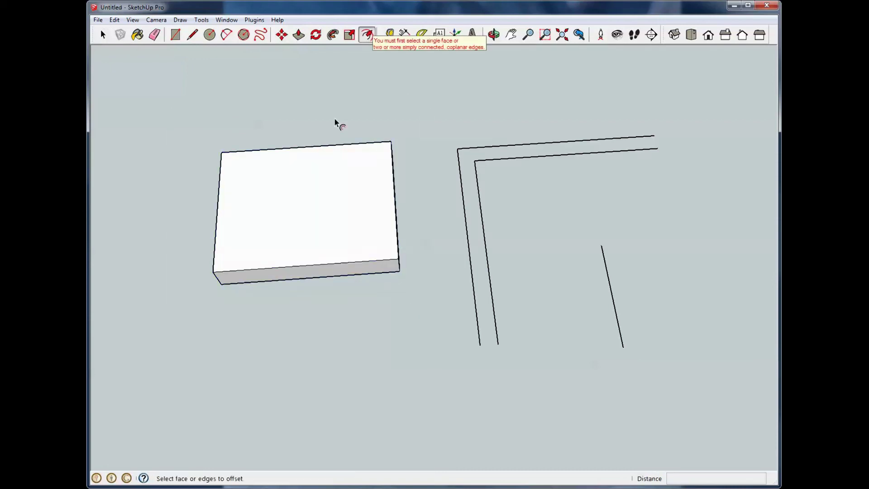
key("space")
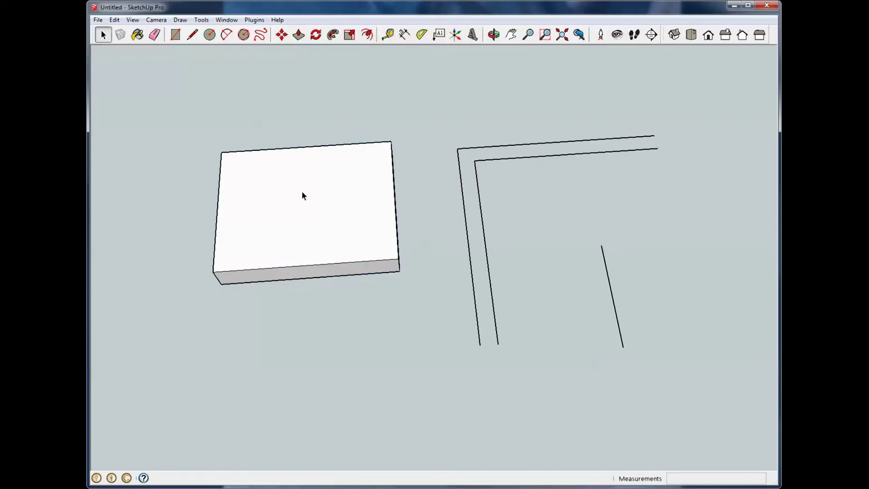
Open the box group for editing and offset its top face inward by 1 inch.
double_click(301, 191)
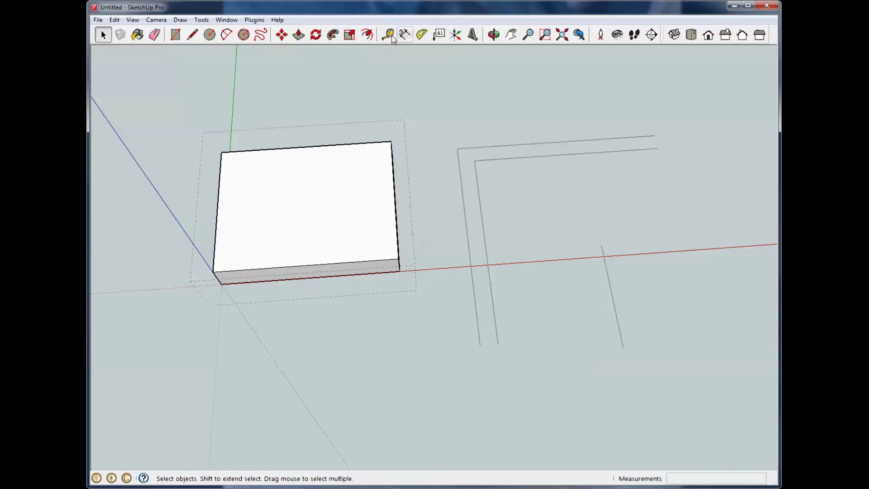
left_click(367, 35)
left_click(314, 213)
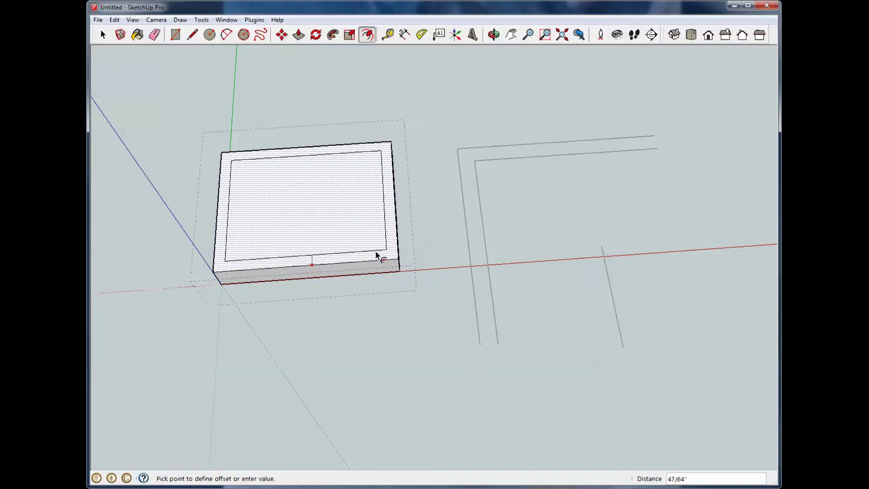
type("1")
key("Return")
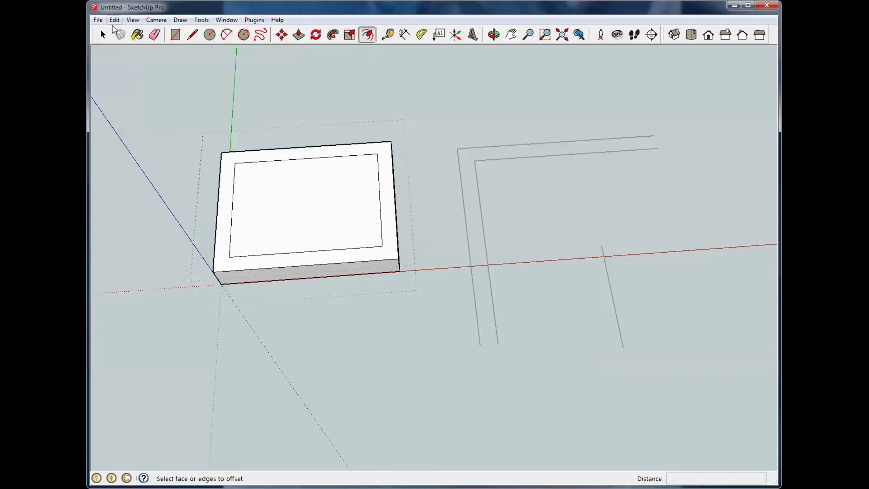
Push/Pull the box's outer rim face upward by about 3 25/32 inches, leaving the inner rectangle in place.
left_click(110, 35)
mouse_move(329, 198)
middle_mouse_down()
mouse_move(339, 173)
mouse_move(311, 140)
mouse_move(382, 258)
mouse_move(359, 283)
mouse_move(374, 256)
mouse_move(368, 264)
mouse_move(406, 268)
mouse_move(413, 238)
mouse_move(415, 257)
middle_mouse_up()
scroll(369, 265, "up", 3)
scroll(369, 266, "up", 1)
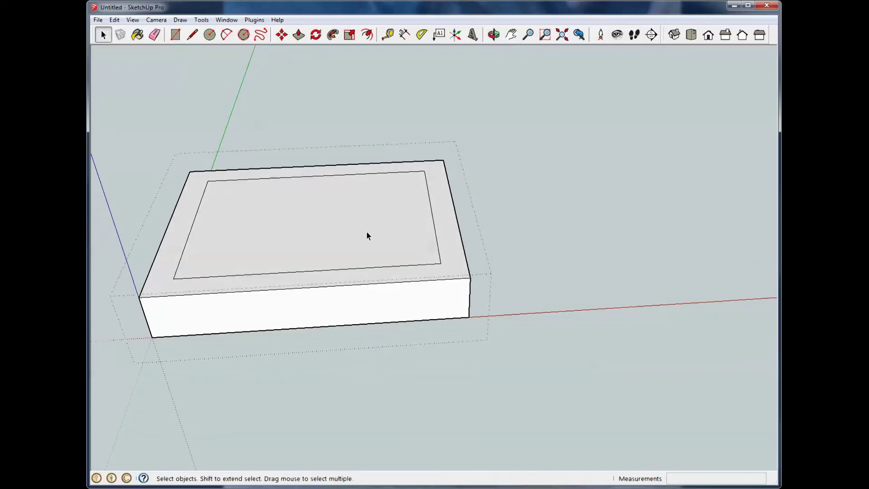
scroll(357, 191, "down", 1)
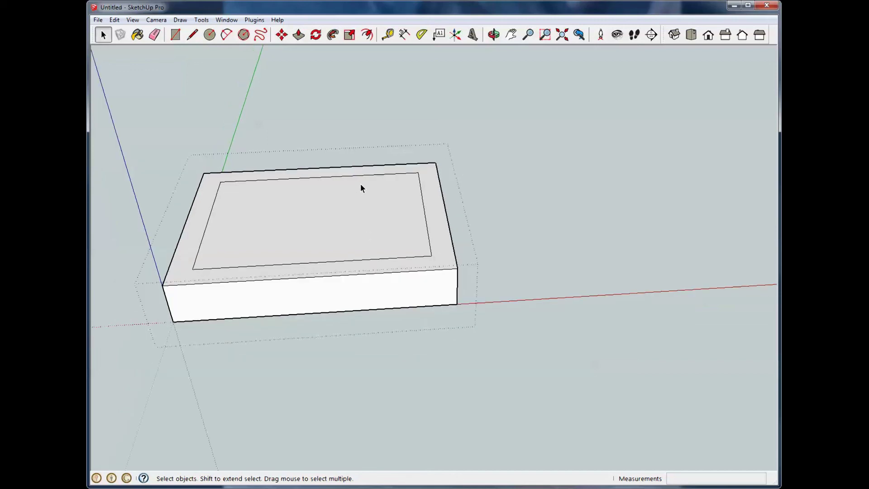
middle_click_drag(360, 185, 348, 315)
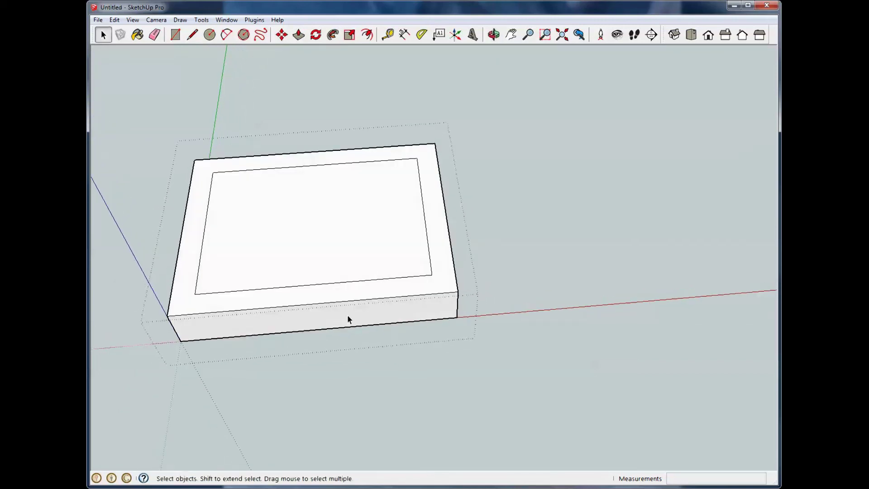
double_click(351, 297)
key("p")
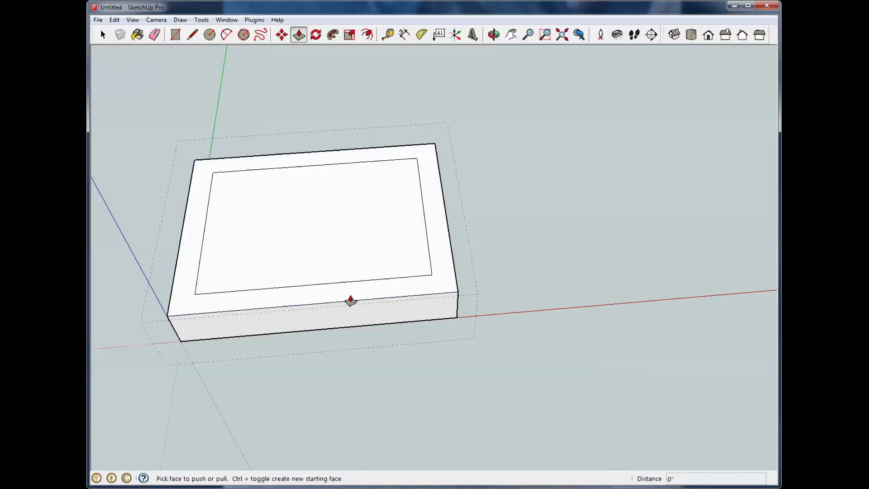
left_click(349, 299)
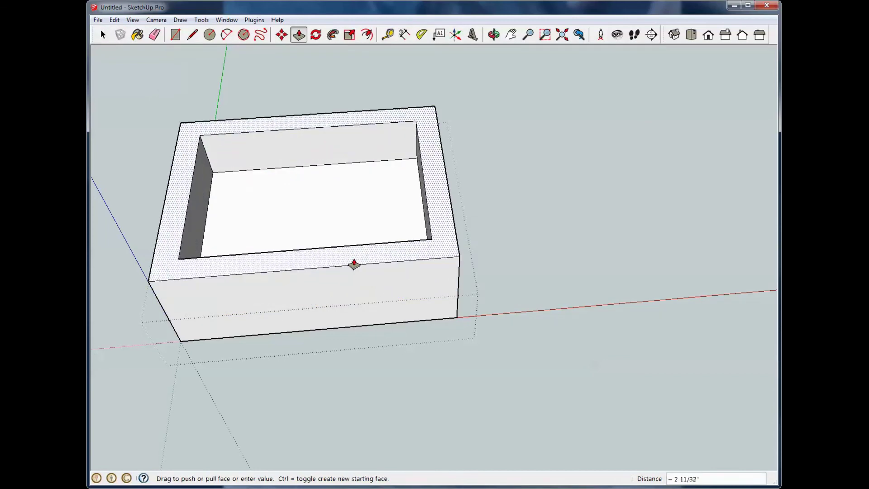
left_click(365, 236)
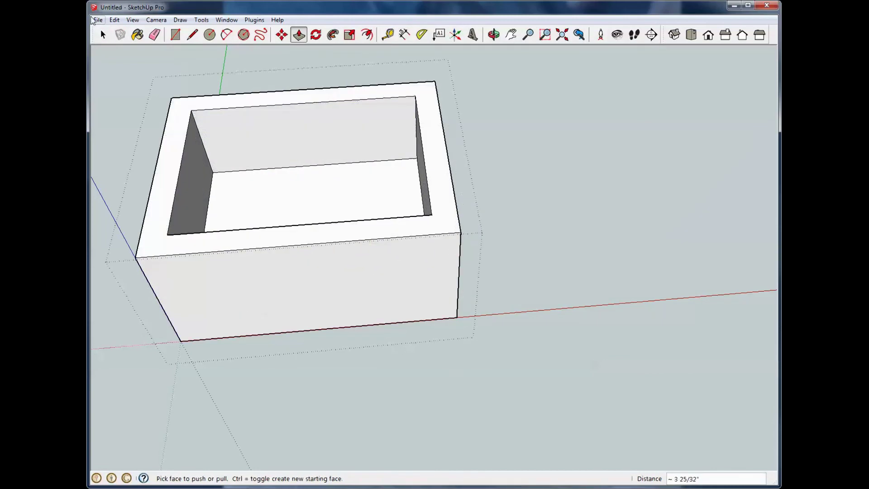
Examine the hollow box and its raised walls from low and high angles.
key("space")
key("o")
left_click_drag(310, 173, 309, 215)
middle_click_drag(309, 215, 287, 100)
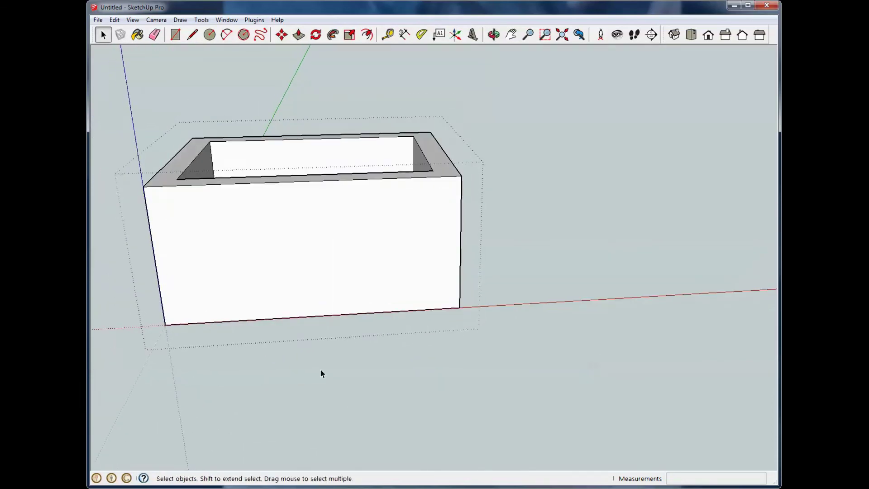
middle_click_drag(320, 369, 359, 188)
left_click_drag(359, 188, 330, 408)
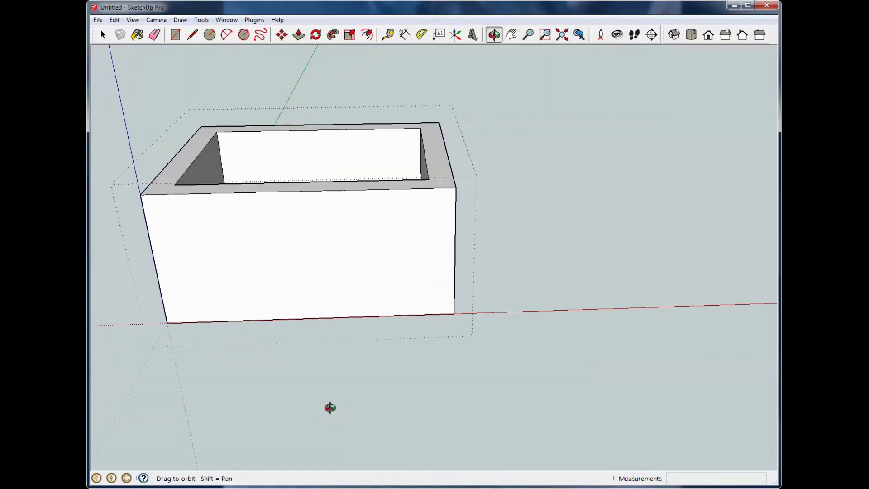
middle_click_drag(352, 397, 322, 338)
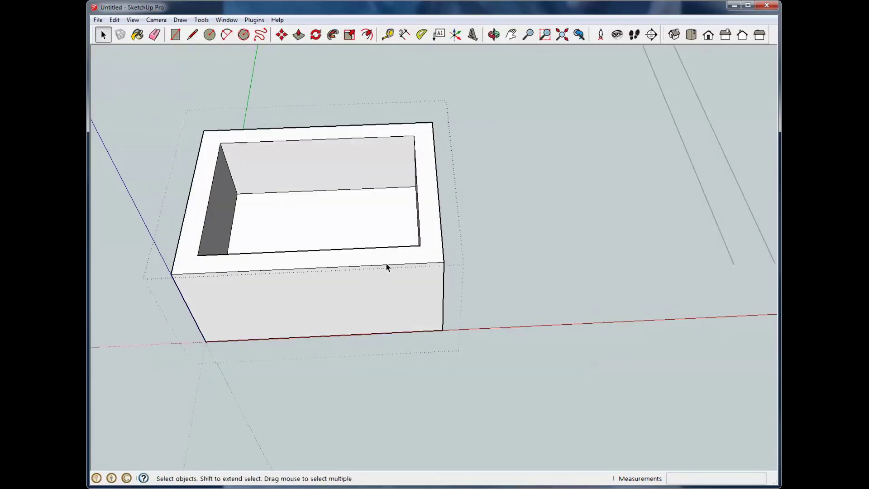
Draw a rectangle behind the hollow box, inside the open group, with one corner on the green axis.
middle_click_drag(386, 267, 419, 287)
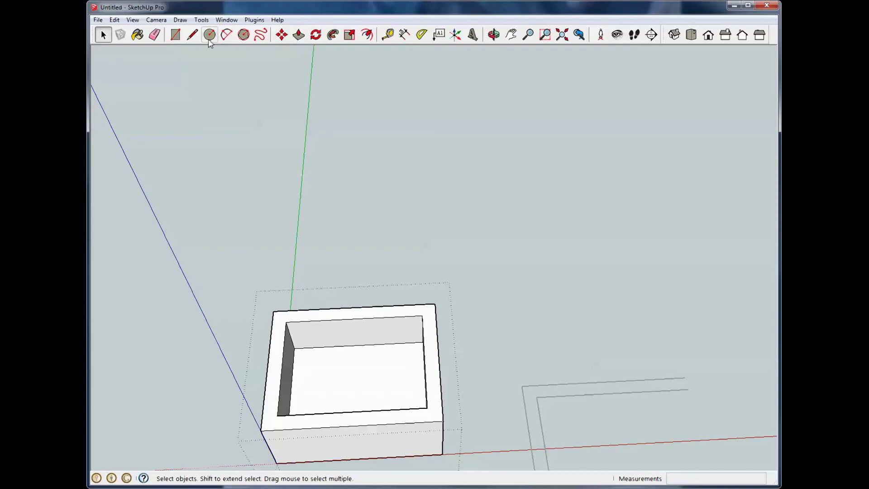
left_click(178, 39)
left_click(296, 237)
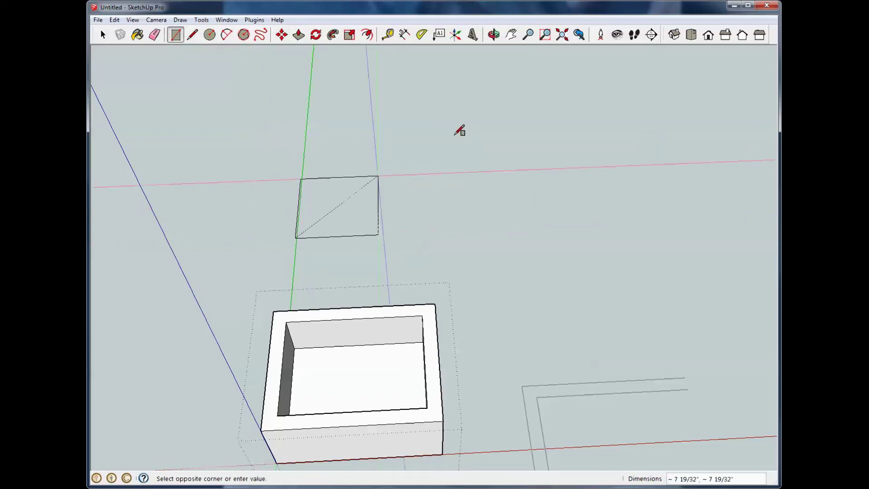
left_click(471, 116)
Make the new rectangle a nested group and close the outer group.
left_click(103, 34)
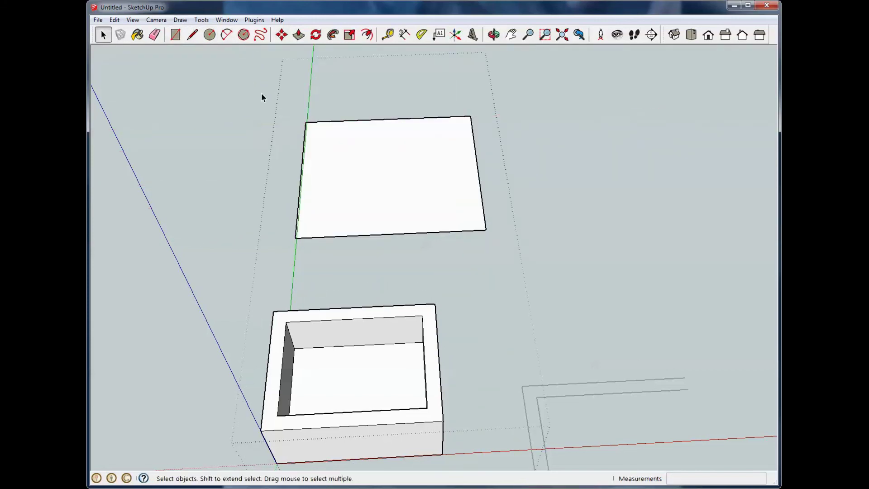
left_click_drag(257, 88, 549, 279)
right_click(407, 184)
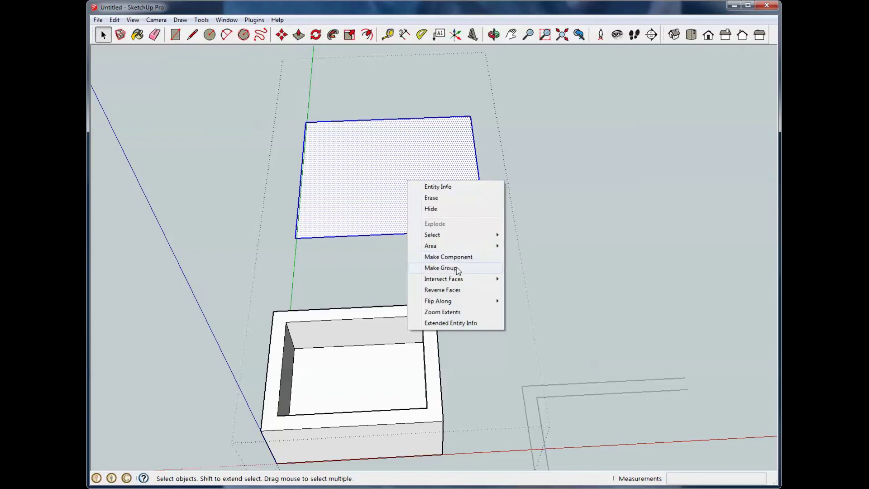
left_click(433, 268)
left_click(615, 213)
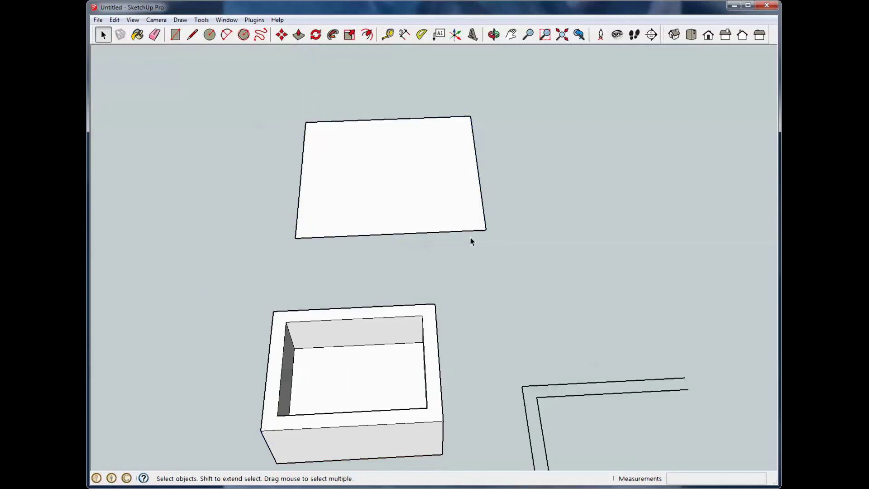
Select the outer group to check what it contains, and open the nested rectangle group for editing.
left_click(421, 200)
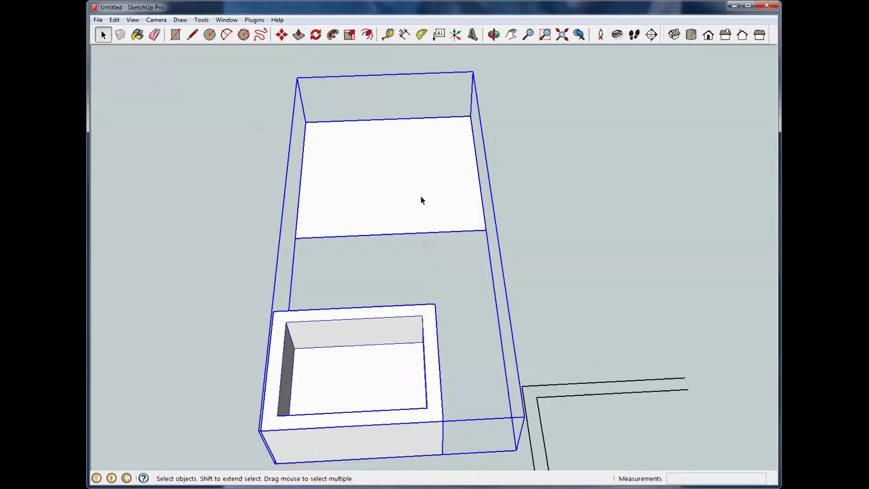
left_click(589, 194)
double_click(399, 181)
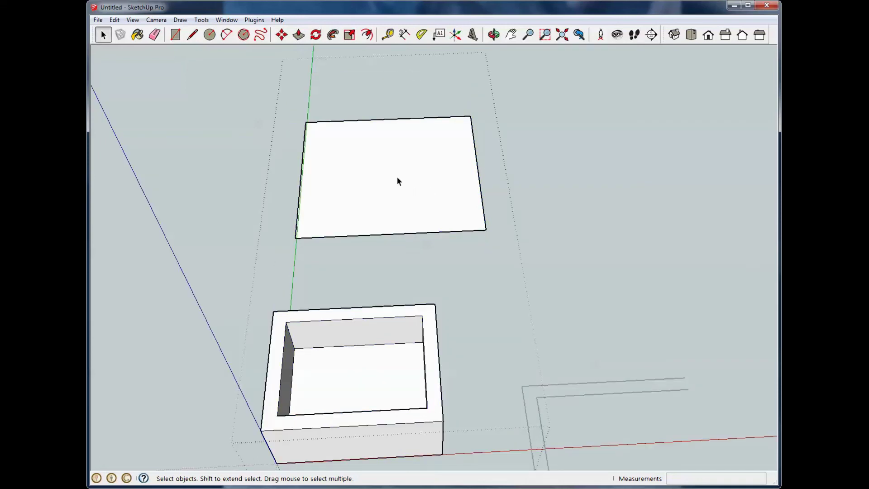
double_click(387, 179)
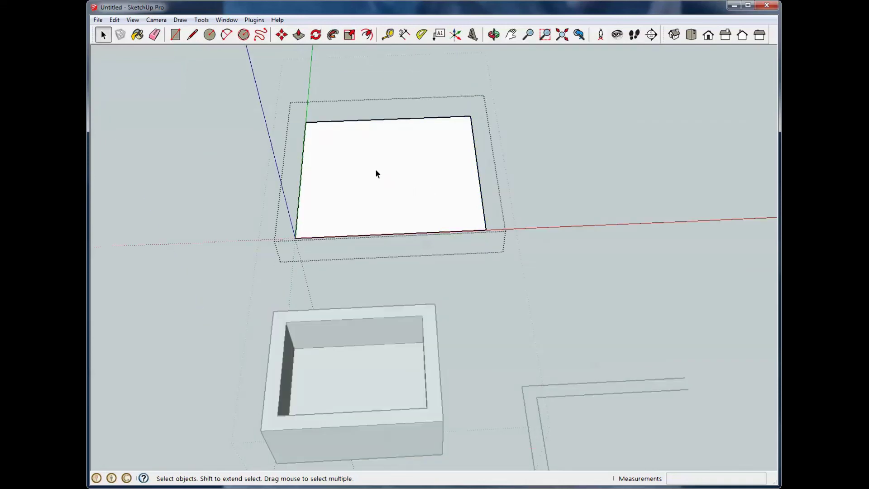
Offset the nested rectangle's face inward freehand to form a rim around a smaller rectangle.
left_click(351, 36)
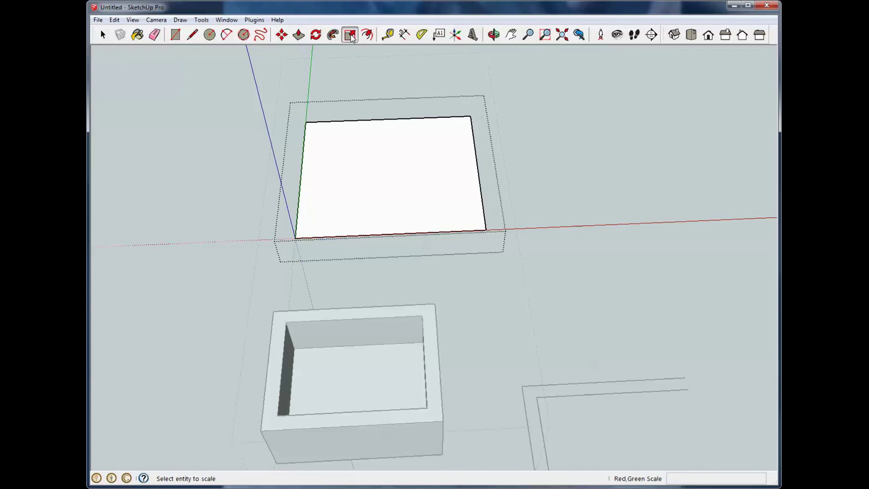
left_click(368, 35)
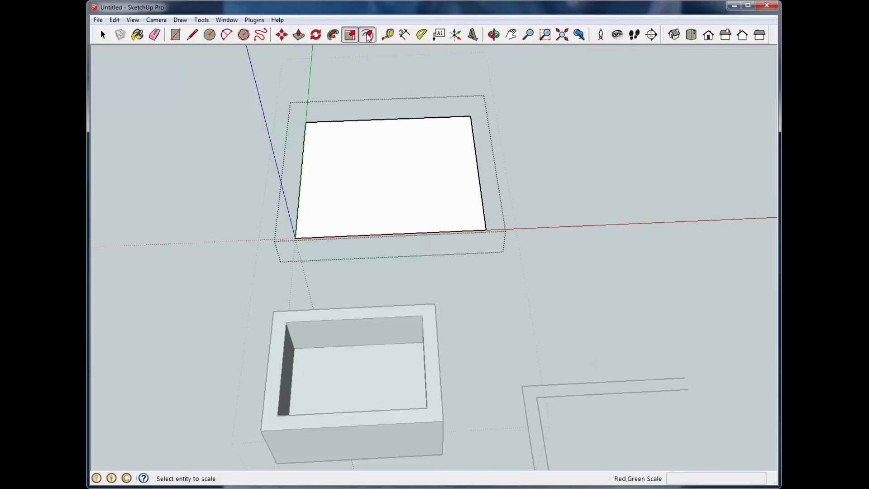
left_click(370, 169)
left_click(374, 135)
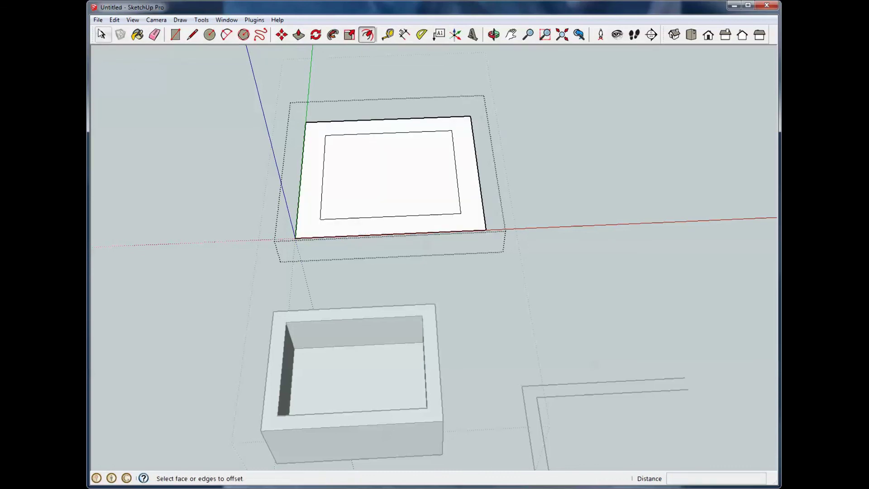
Push/Pull the nested rectangle's rim face upward by about 7 11/64 inches.
left_click(101, 35)
left_click(364, 132)
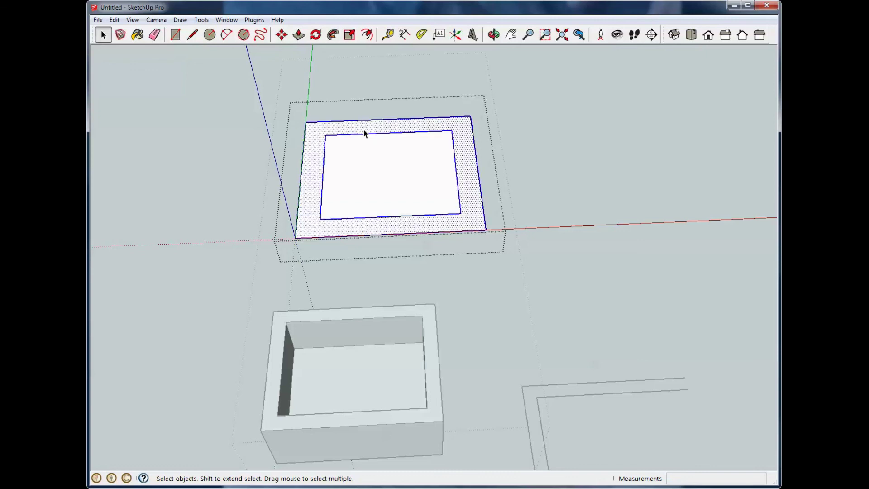
key("p")
left_click(362, 131)
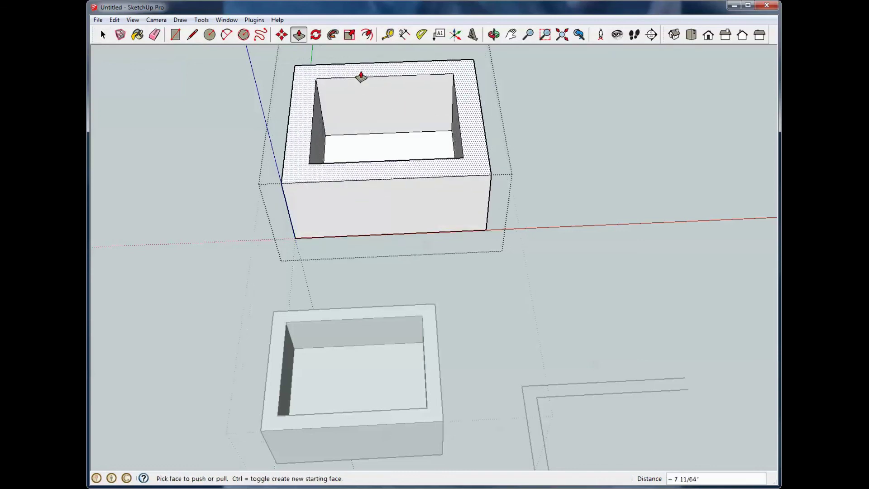
Push/Pull the nested box's recessed floor face upward by about 2 35/64 inches.
left_click(360, 77)
key("space")
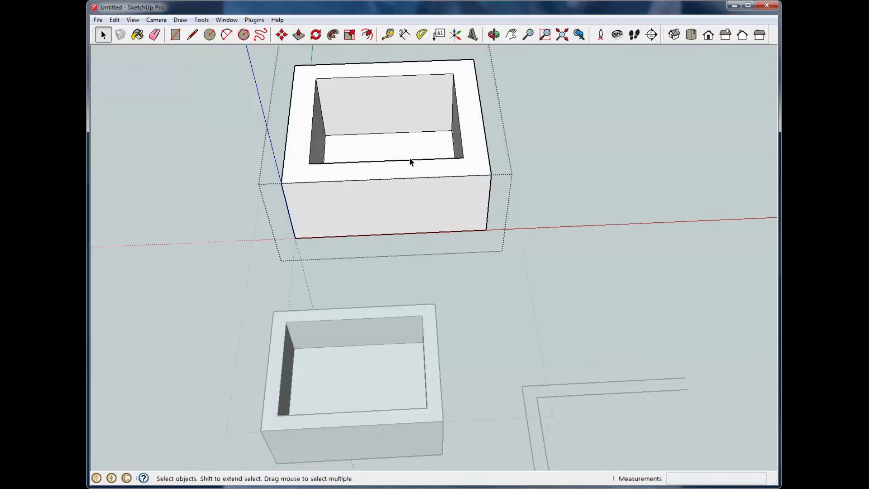
left_click(411, 154)
key("p")
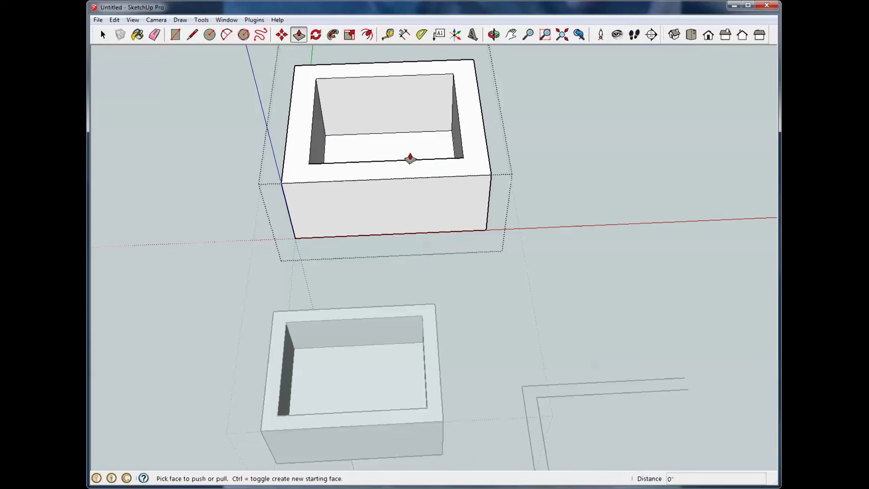
left_click(410, 157)
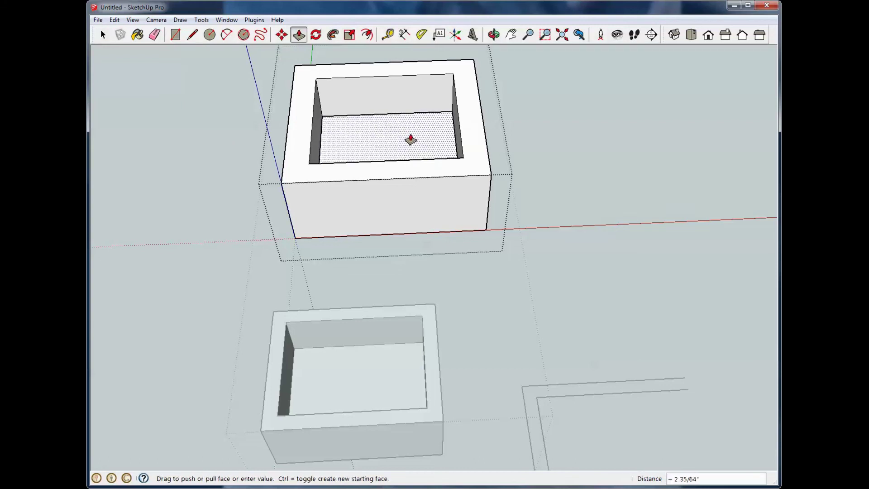
left_click(410, 139)
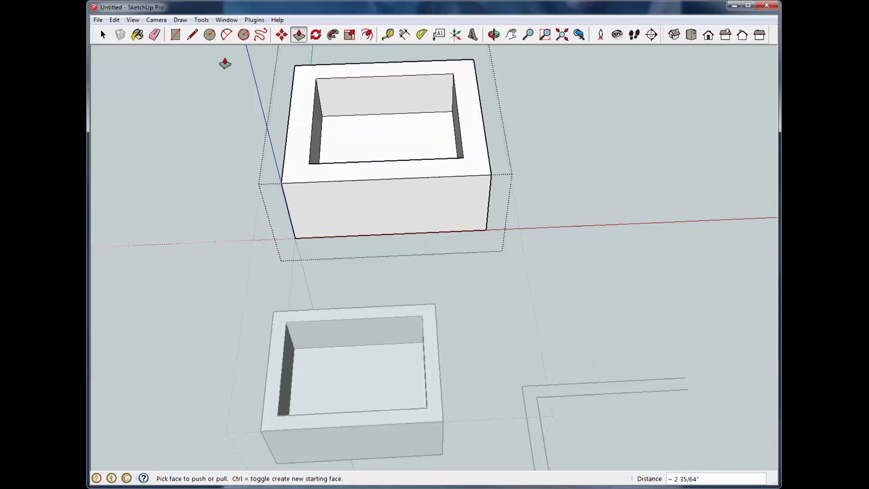
left_click(102, 35)
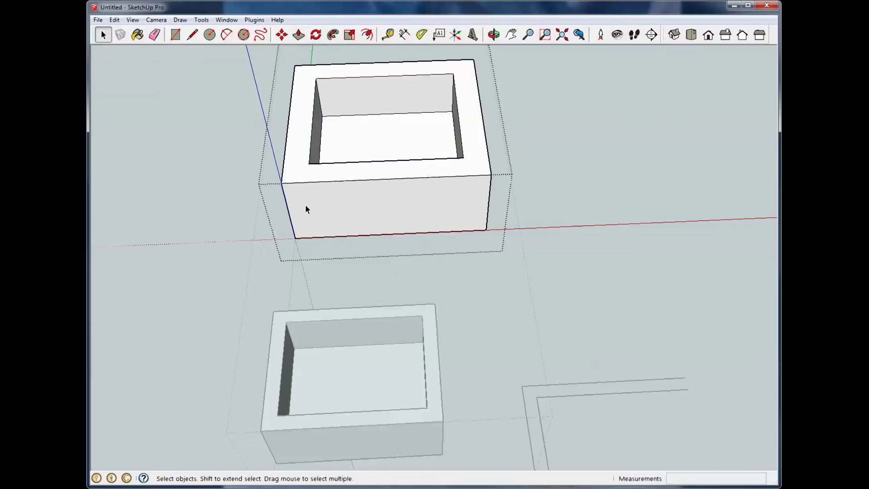
Examine the nested box's underside, undoing and redoing the floor Push/Pull to compare both states.
middle_click_drag(318, 233, 340, 115)
middle_click_drag(269, 291, 296, 151)
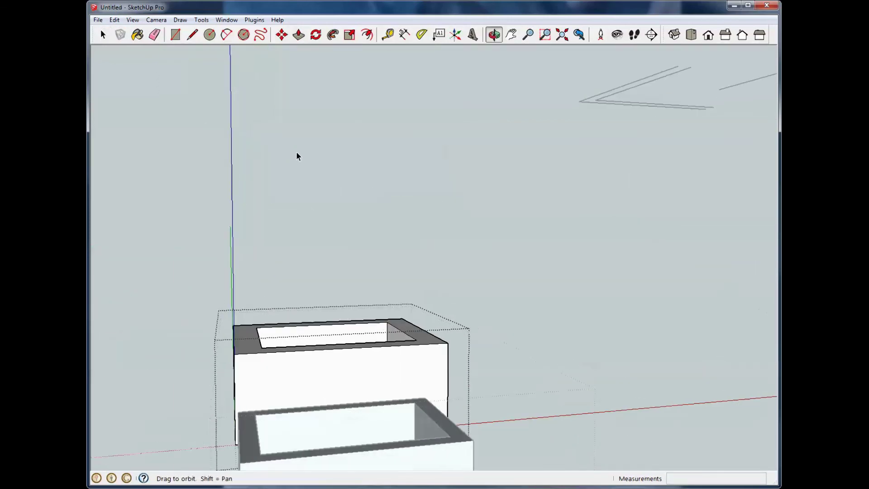
middle_click_drag(317, 253, 468, 289)
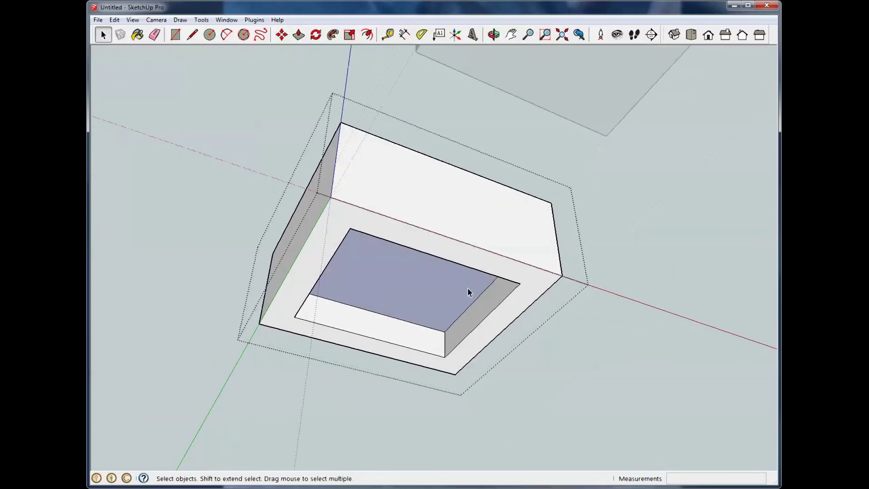
scroll(468, 289, "up", 2)
left_click(417, 295)
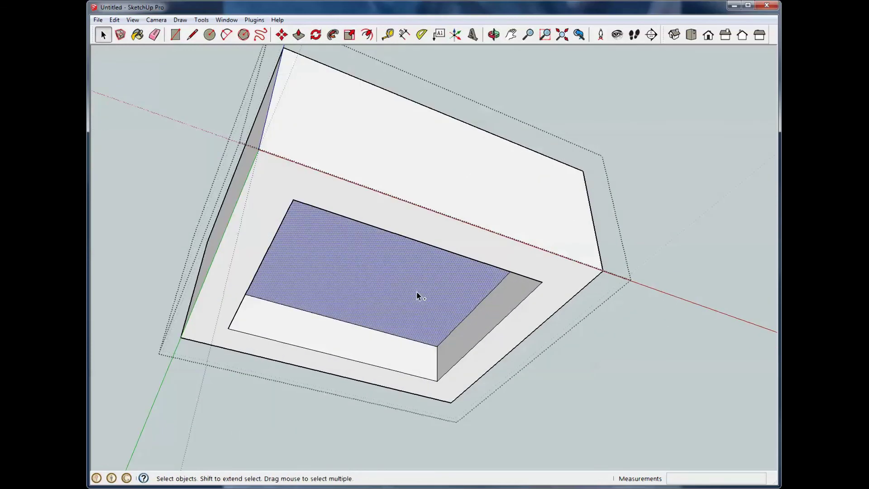
key("ctrl+z")
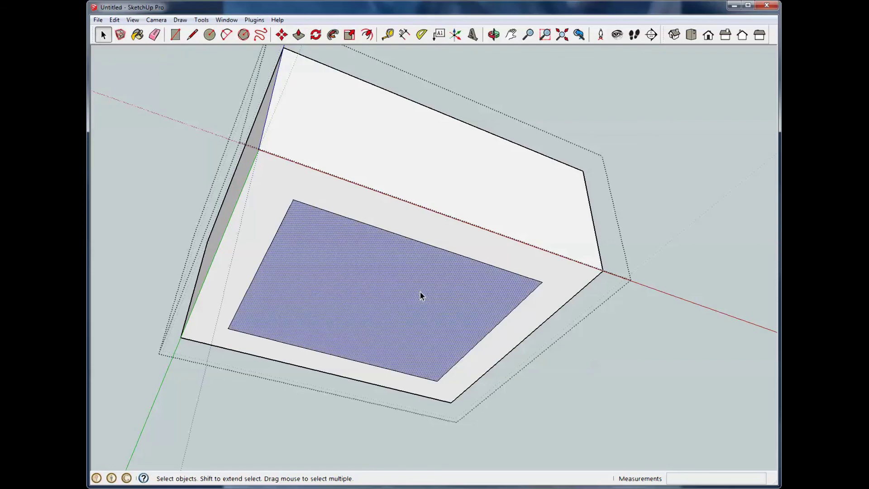
key("ctrl+y")
middle_click_drag(425, 289, 341, 312)
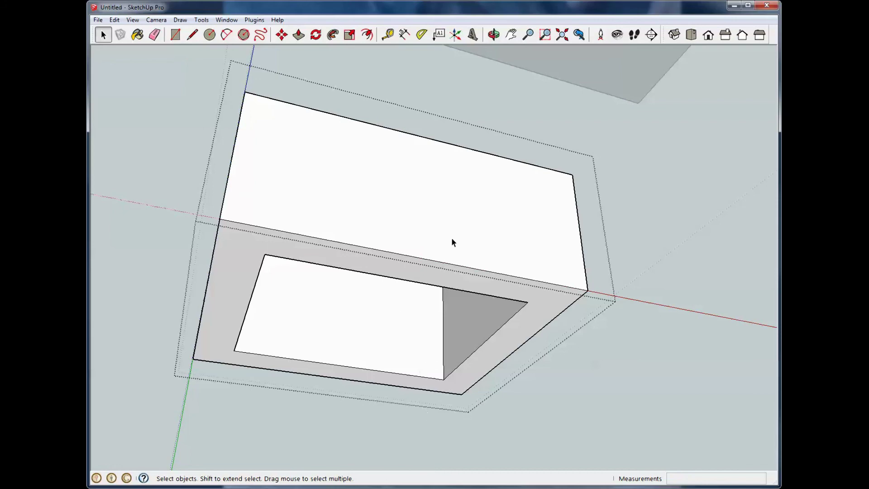
Select all geometry of the nested box and delete it.
middle_click_drag(451, 242, 464, 183)
scroll(465, 183, "down", 5)
scroll(594, 245, "down", 2)
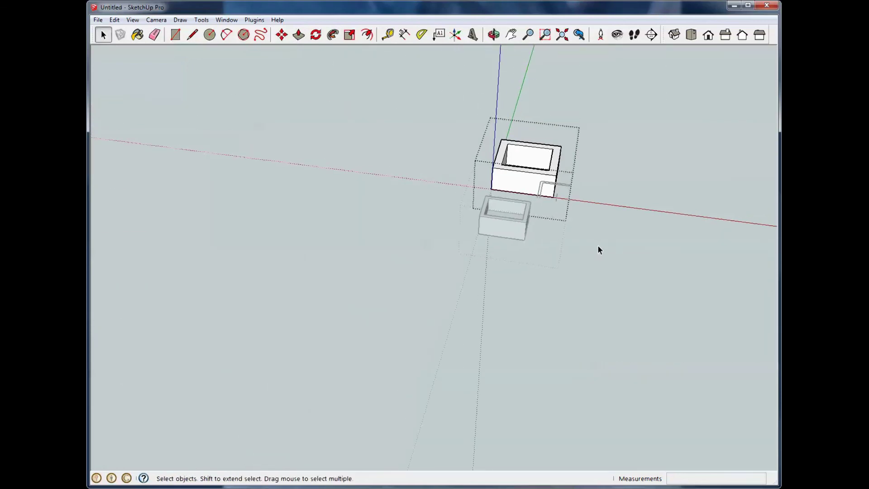
left_click_drag(381, 82, 705, 308)
key("Delete")
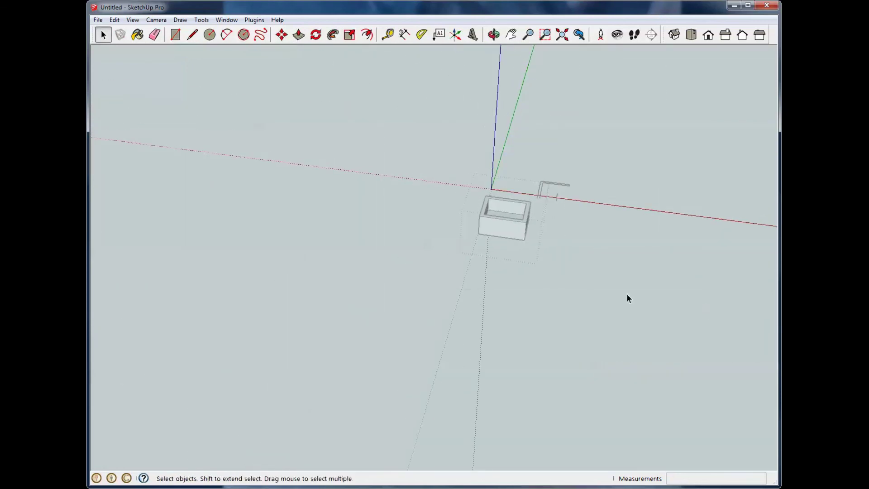
Open the remaining smaller box for editing and delete all of its geometry.
double_click(527, 227)
left_click(526, 227)
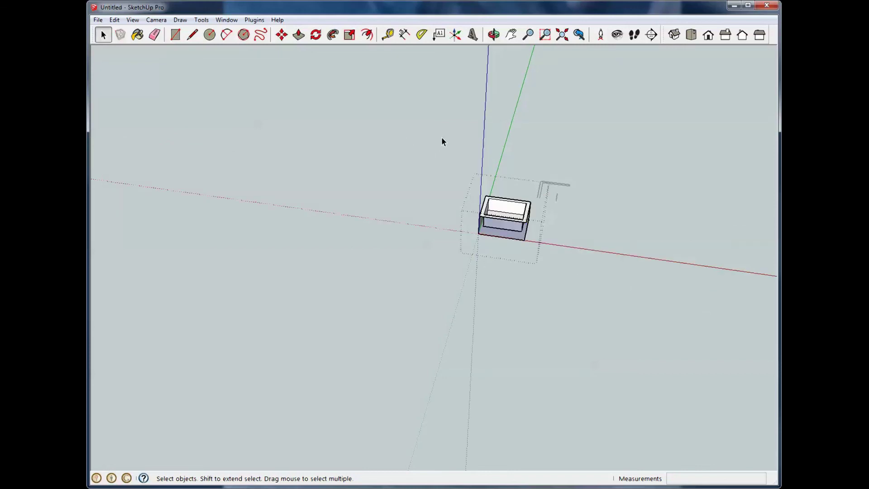
left_click_drag(441, 137, 697, 306)
key("Delete")
Close the open group, delete the leftover offset lines, and reset the view on the empty model.
middle_click_drag(468, 227, 531, 128)
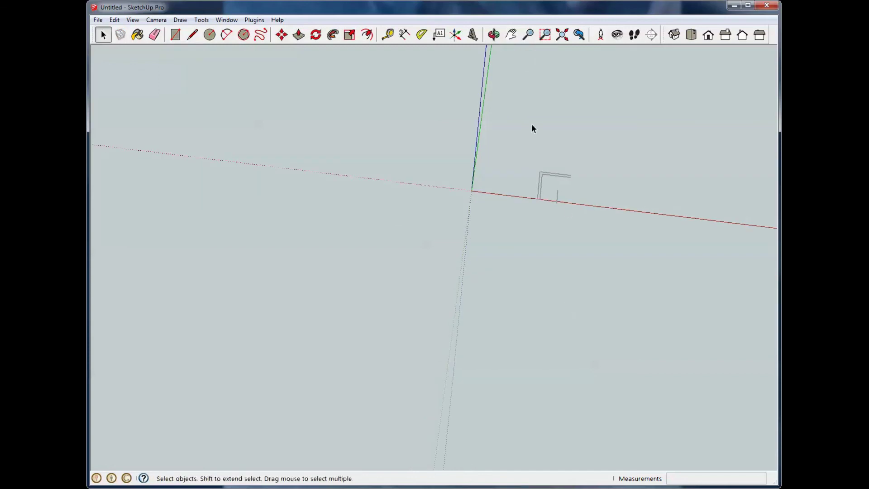
left_click_drag(526, 113, 623, 295)
left_click_drag(507, 151, 648, 254)
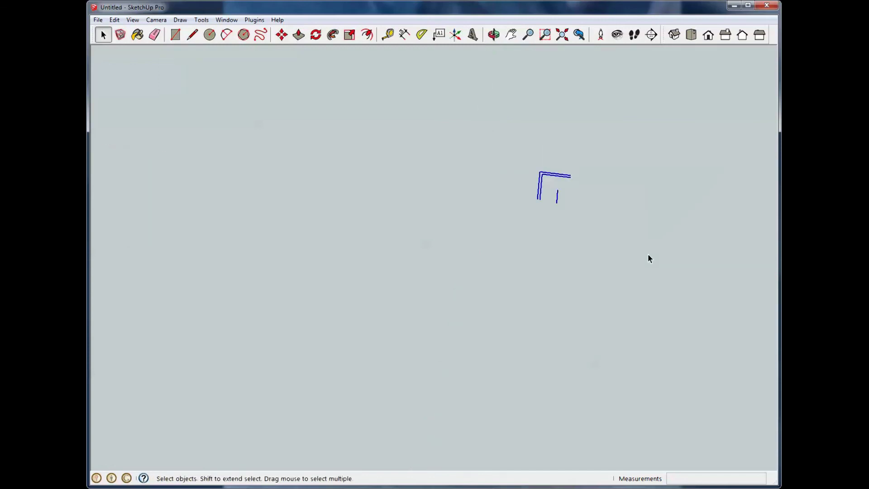
key("Delete")
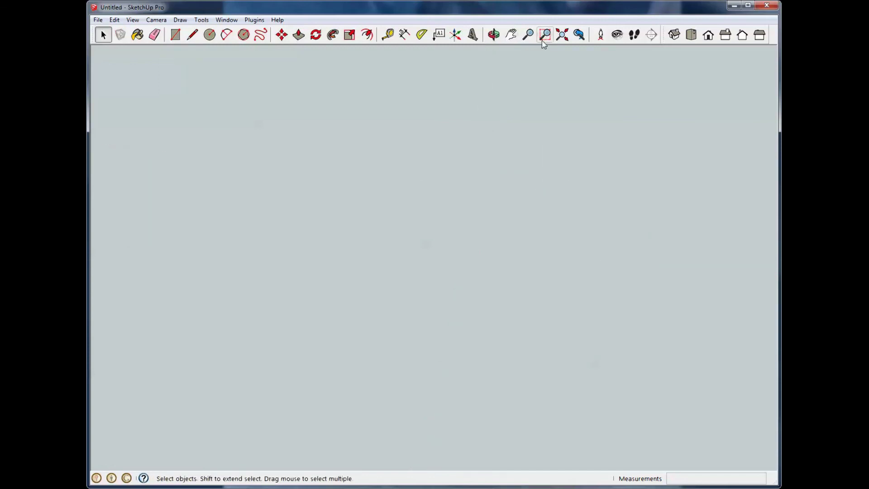
left_click(562, 35)
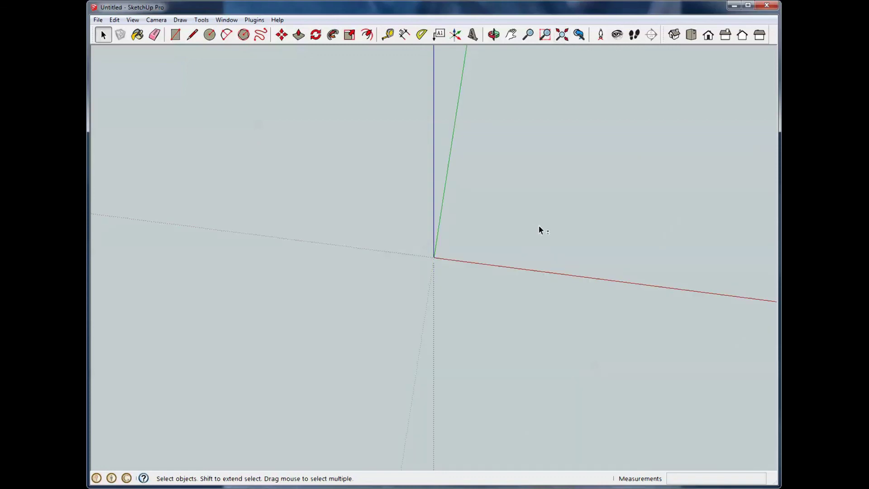
middle_click_drag(538, 226, 485, 277)
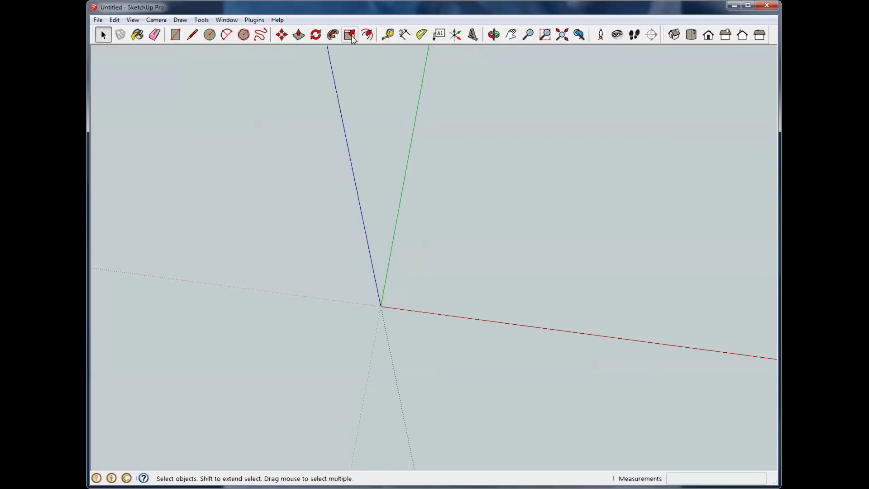
Draw a closed six-sided stepped outline from the origin with Line, with sides of about 14 and 16 5/16 inches and a 9 19/32 inch front edge.
left_click(193, 34)
left_click(380, 306)
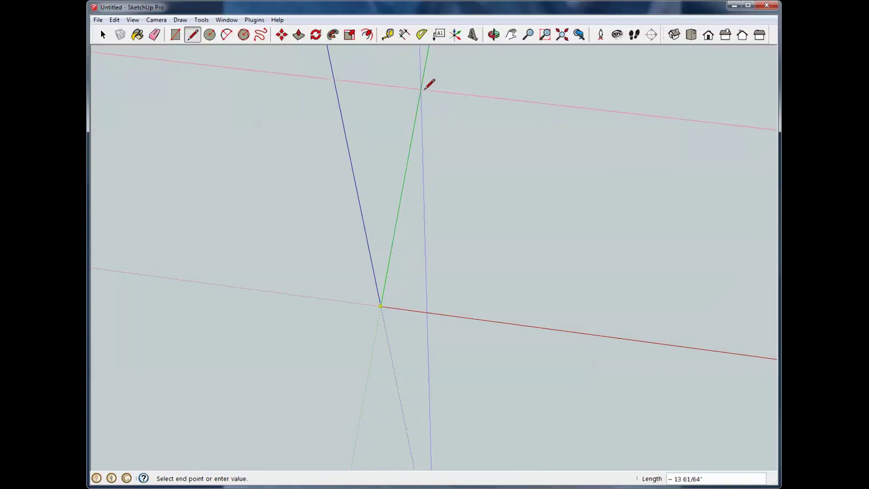
left_click(420, 89)
left_click(491, 96)
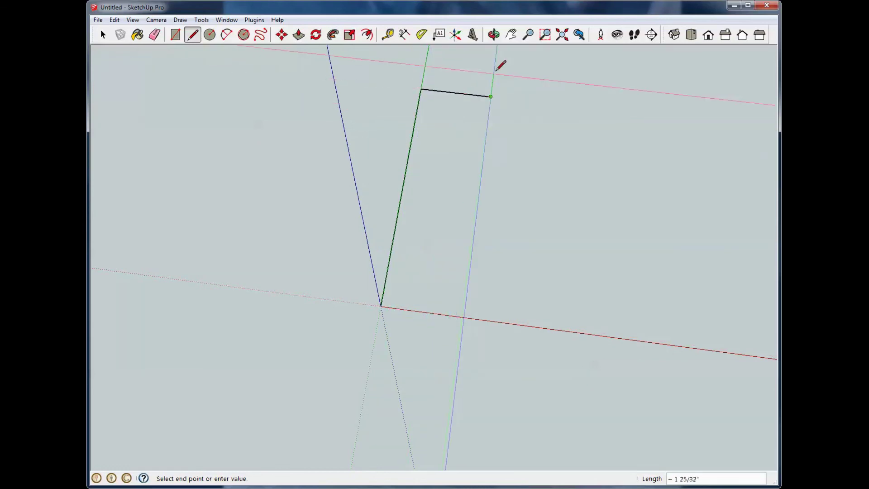
left_click(495, 66)
left_click(583, 76)
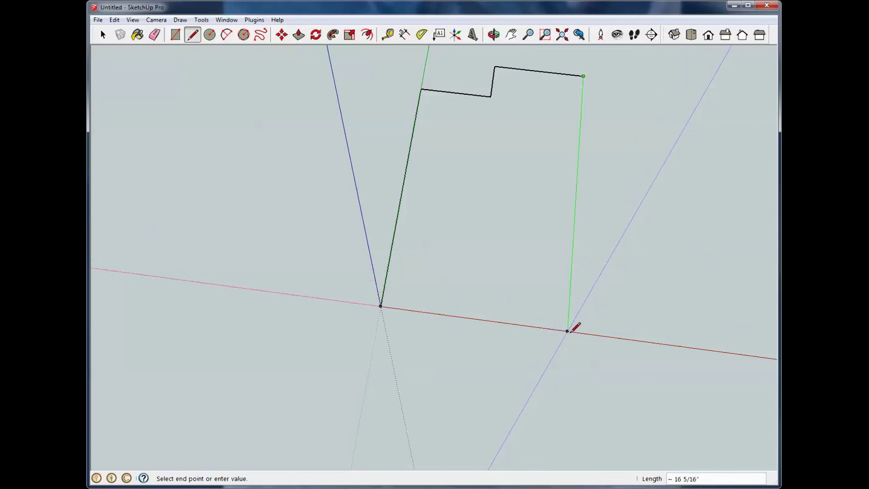
left_click(567, 330)
left_click(381, 306)
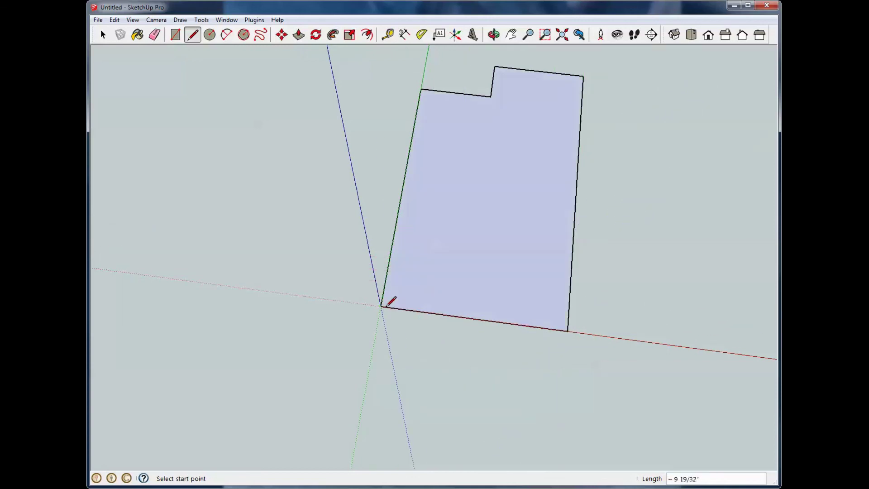
Offset the stepped face inward by about 3/8 inch to form a thin wall outline.
left_click(104, 35)
left_click(504, 187)
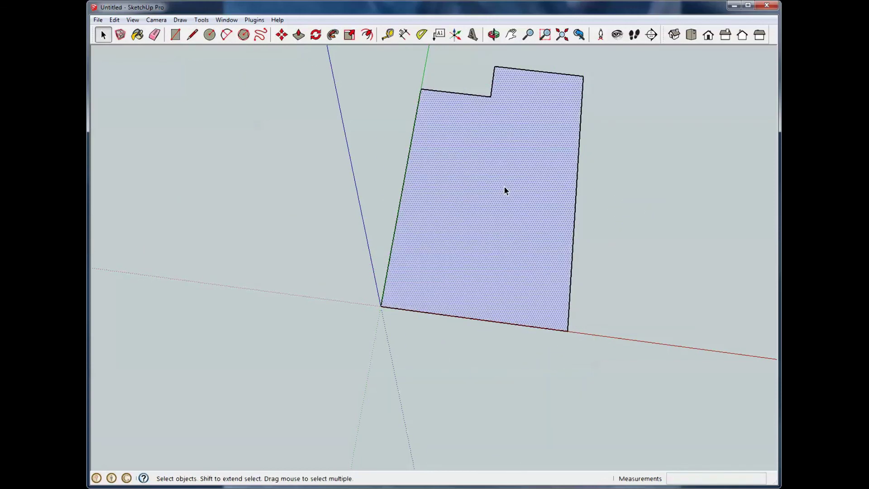
left_click(368, 35)
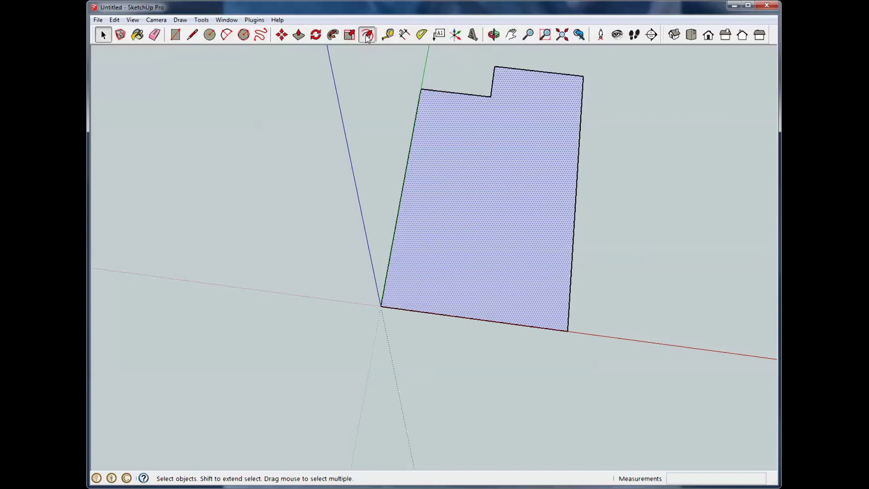
left_click(471, 182)
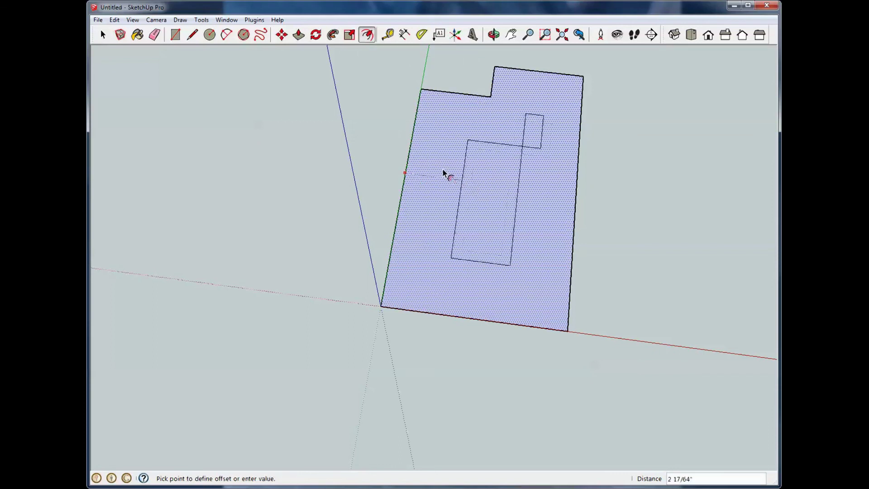
left_click(421, 130)
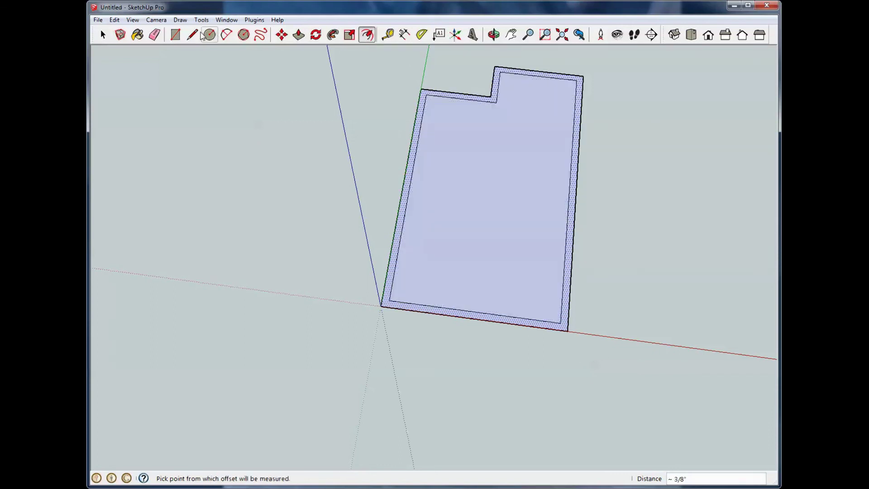
left_click(103, 35)
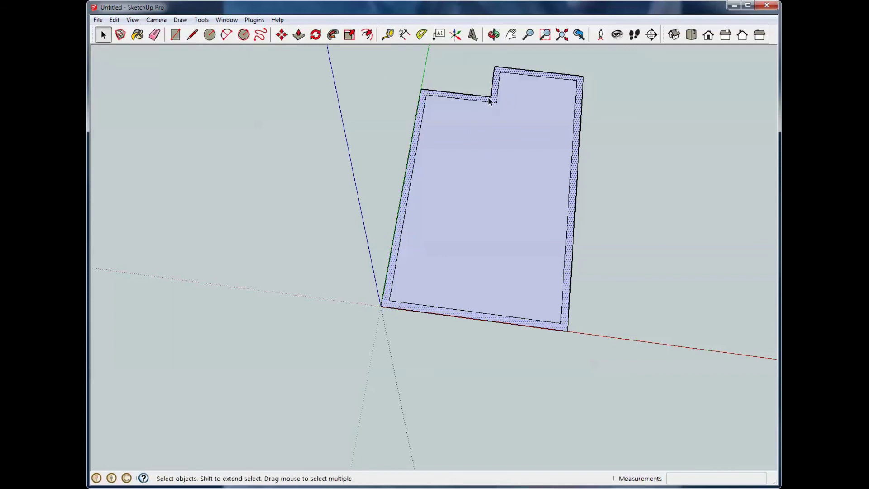
Push/Pull the thin border face upward by about 3 5/32 inches to raise the walls.
key("p")
left_click_drag(488, 96, 497, 63)
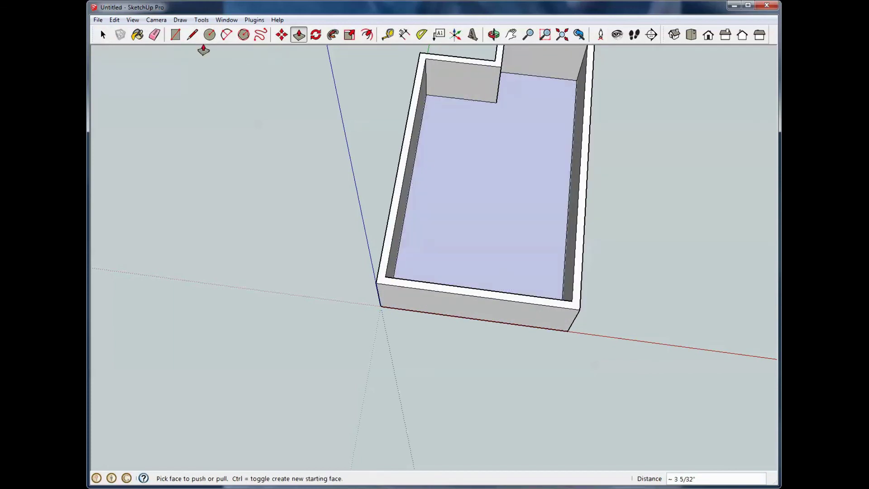
left_click(103, 36)
Measure the wall height along the outer front corner with Tape Measure.
middle_click_drag(651, 175, 495, 143)
scroll(417, 132, "down", 1)
scroll(548, 155, "down", 1)
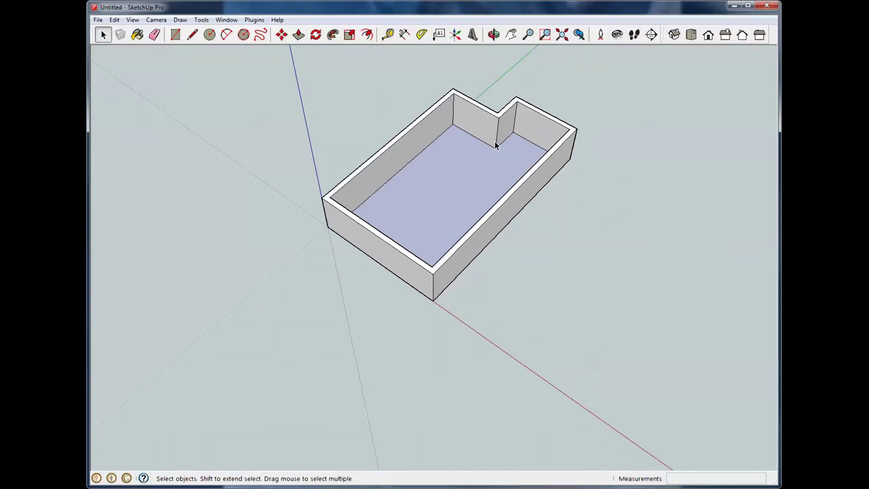
left_click(389, 34)
scroll(500, 294, "up", 5)
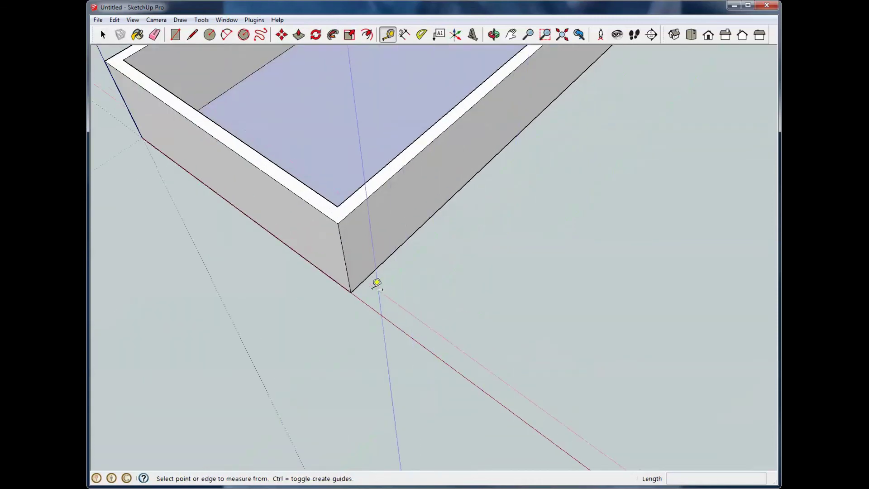
left_click(352, 290)
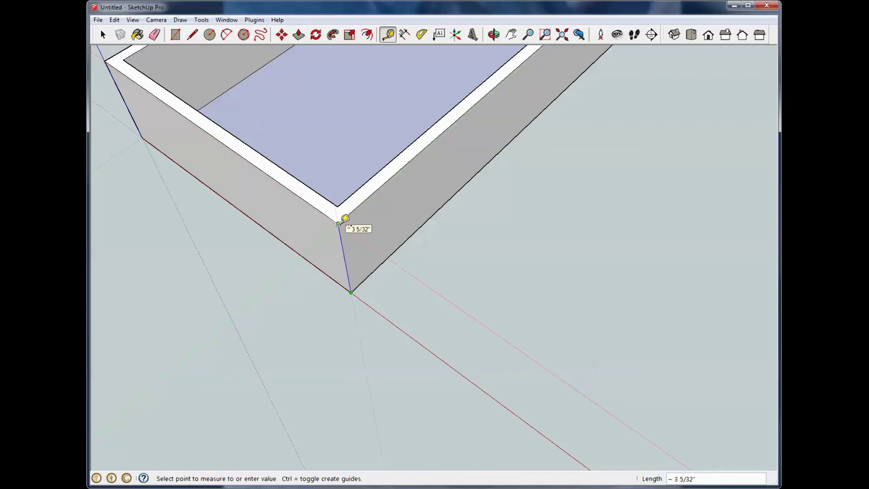
Create a Tape Measure guide line 1 inch above the bottom edge of the front wall.
middle_click_drag(345, 238, 538, 159)
scroll(393, 298, "up", 2)
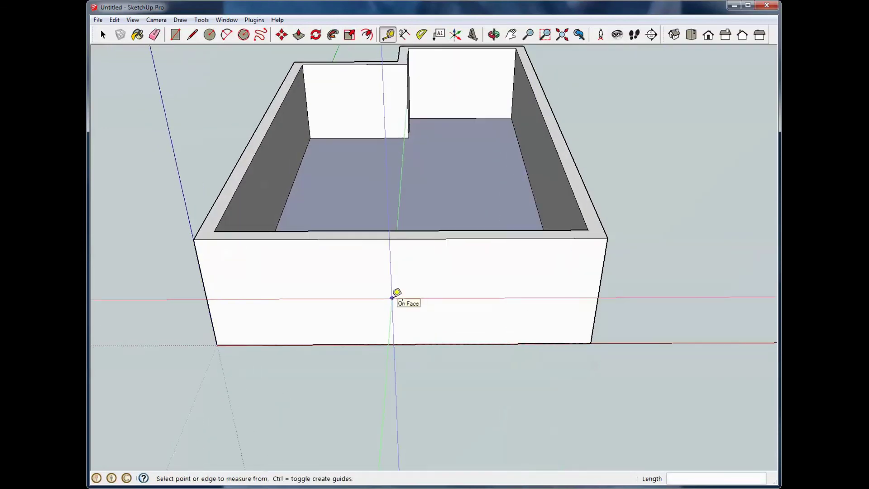
middle_click_drag(390, 308, 392, 264)
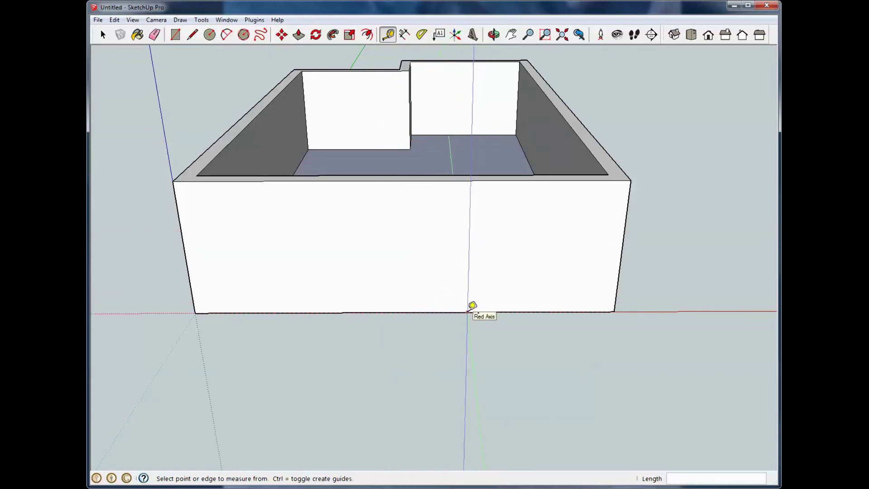
left_click(468, 311)
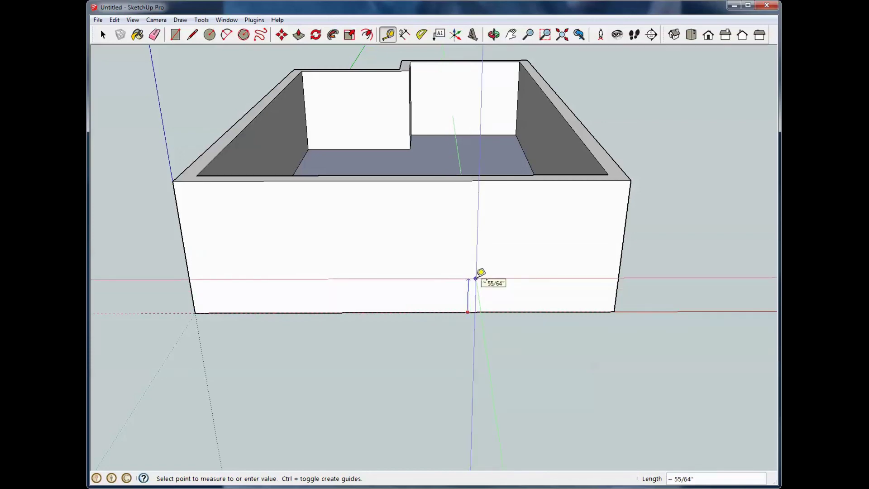
type("1")
key("Return")
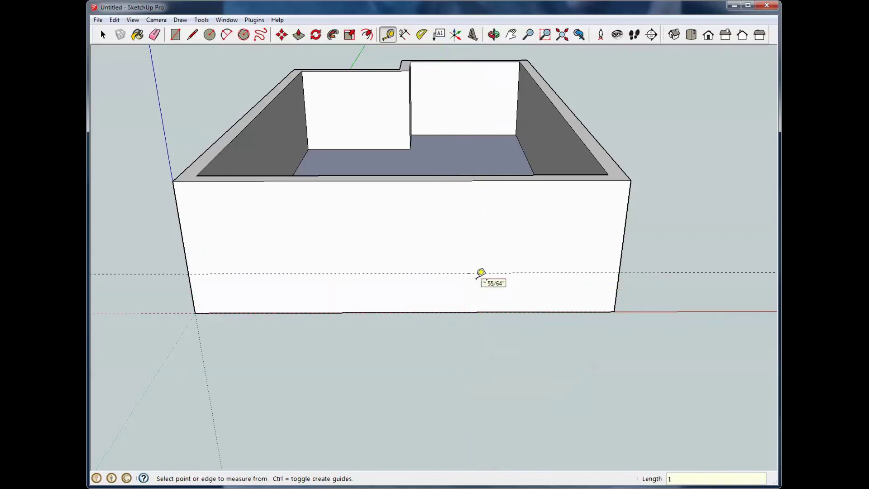
Create a vertical Tape Measure guide 2 inches in from the front wall's right edge.
left_click(621, 248)
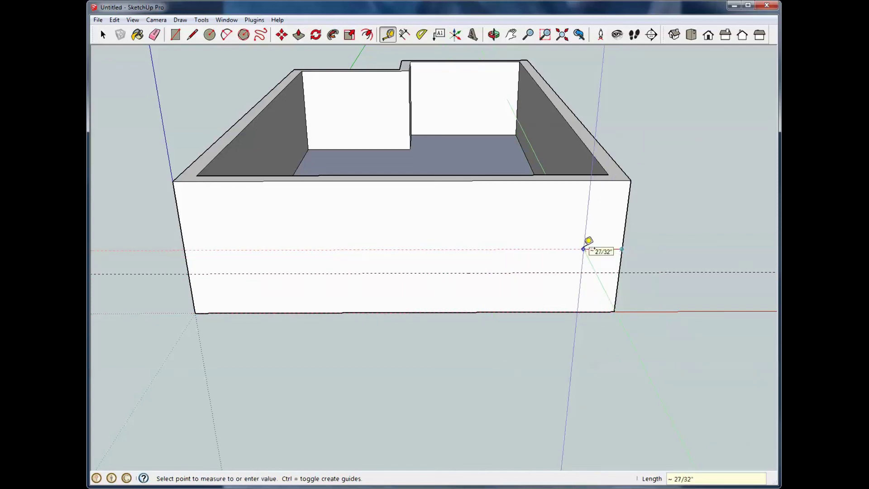
type("2")
key("Return")
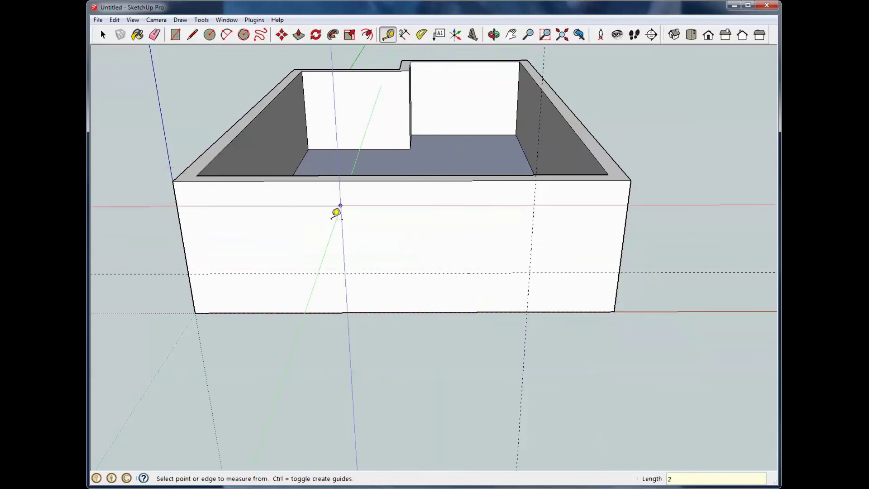
Add a vertical guide about 5 15/16 inches from the front wall's left edge and a horizontal guide below its top edge.
left_click(182, 241)
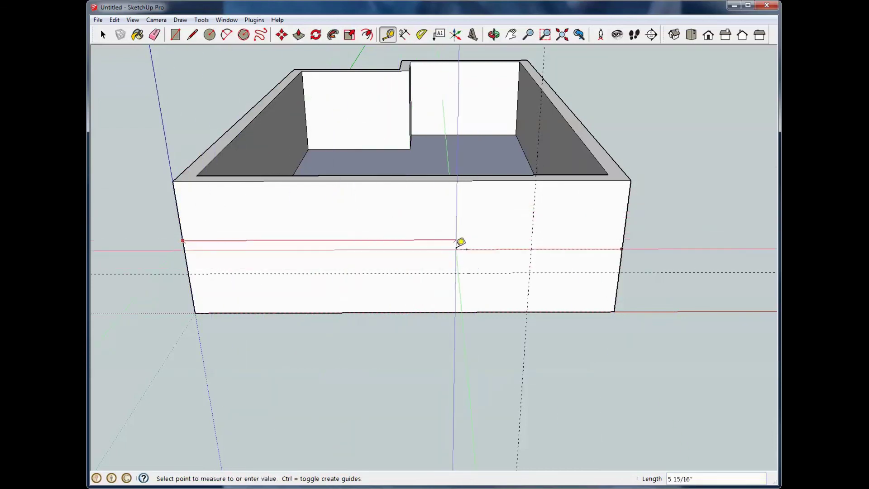
left_click(456, 241)
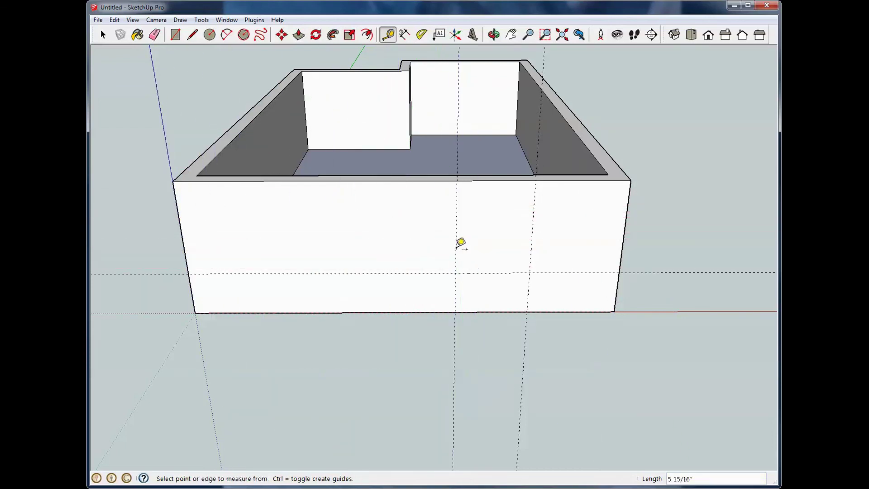
left_click(480, 180)
left_click(484, 231)
Draw a line profile on the front wall from the lower right corner through the guide intersections to the lower left corner.
left_click(193, 35)
left_click(613, 311)
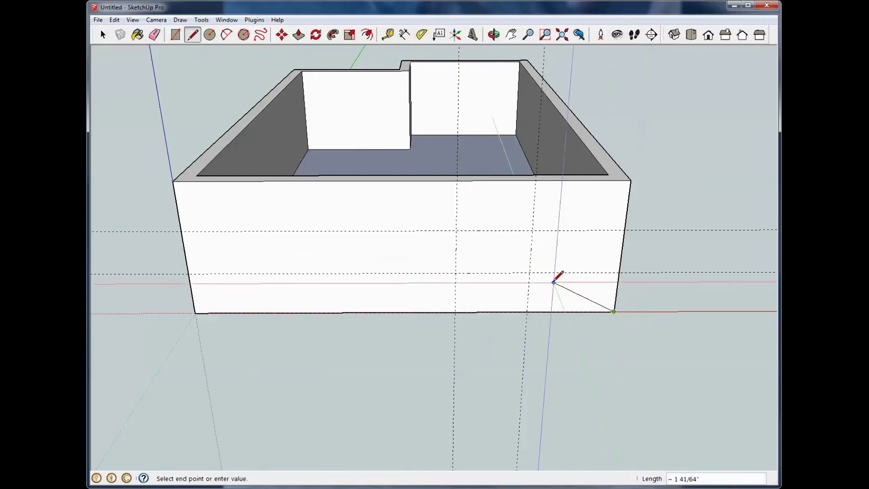
left_click(530, 272)
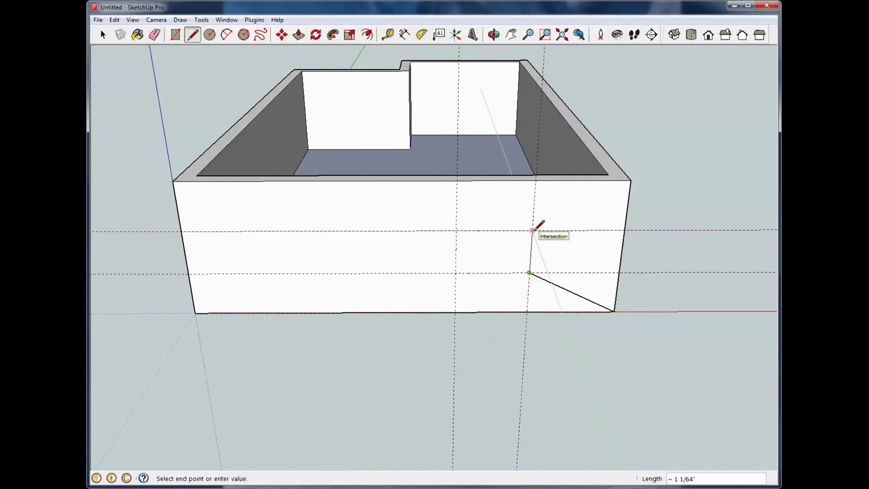
left_click(532, 230)
left_click(456, 230)
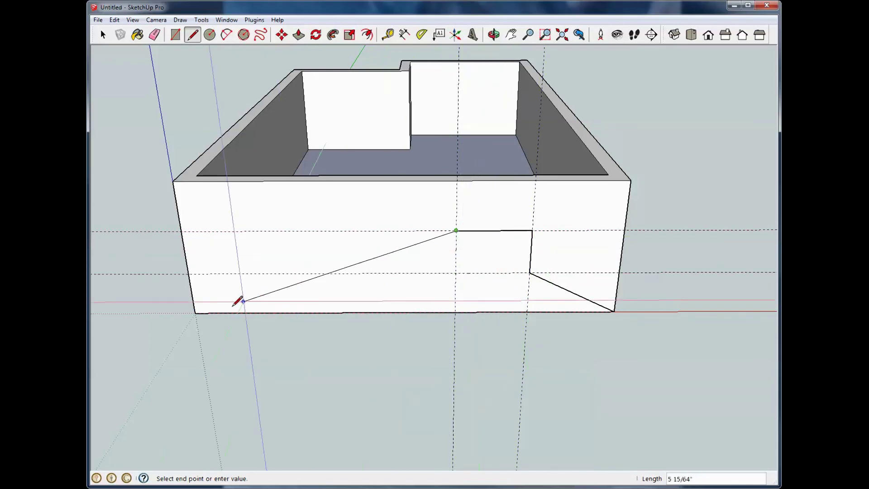
left_click(195, 313)
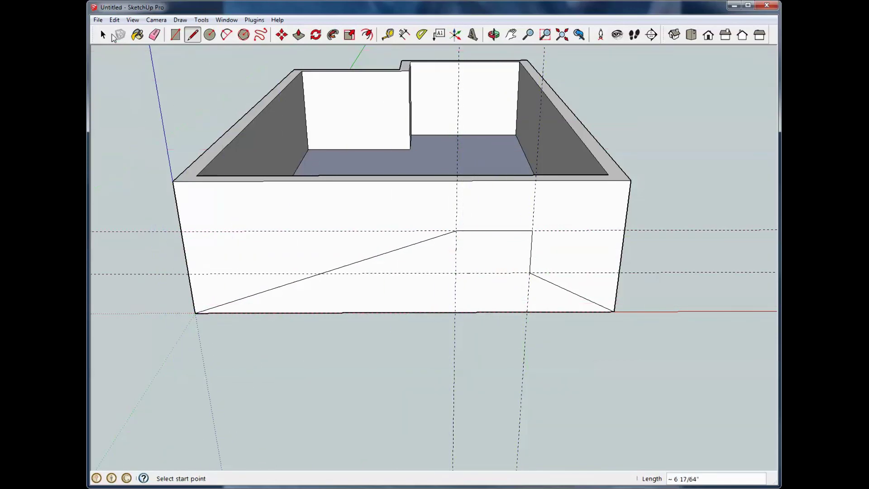
Push/Pull the face enclosed by the profile outward from the front wall by about 2 inches.
left_click(103, 35)
left_click(476, 292)
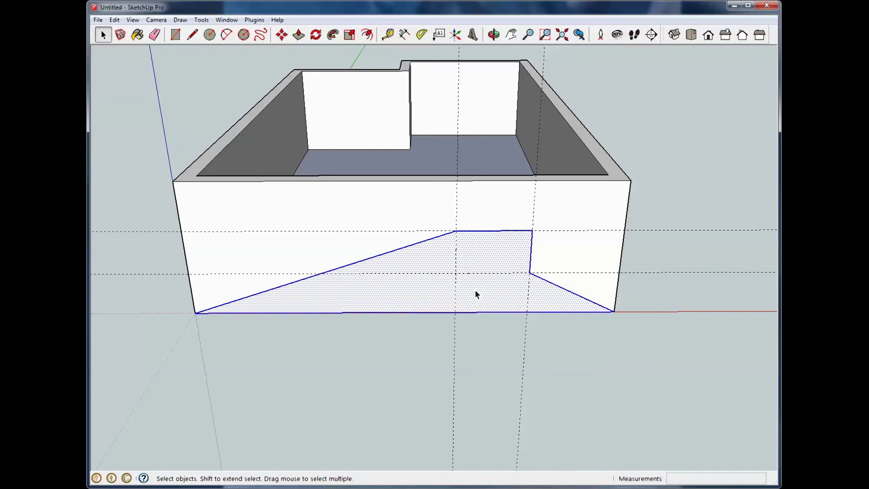
key("p")
left_click_drag(475, 294, 475, 344)
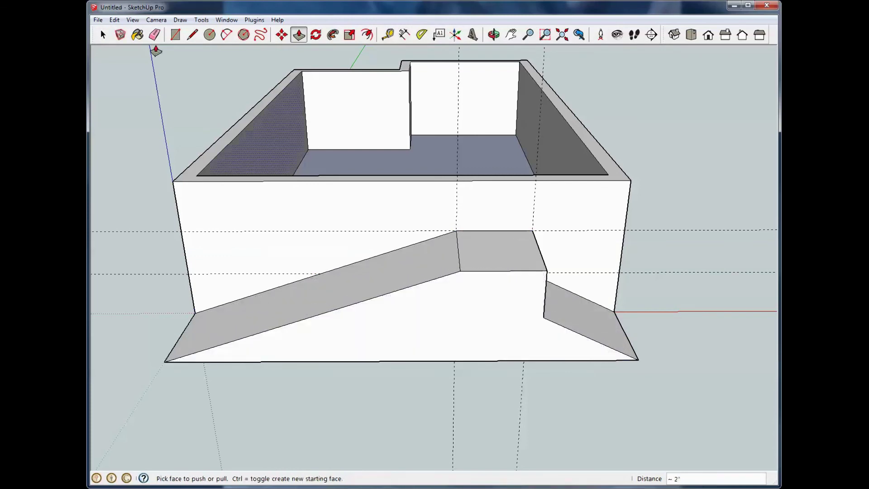
Delete the upper horizontal guide, and remove all the remaining guides with Delete Guides.
left_click(105, 36)
middle_click_drag(475, 216, 484, 253)
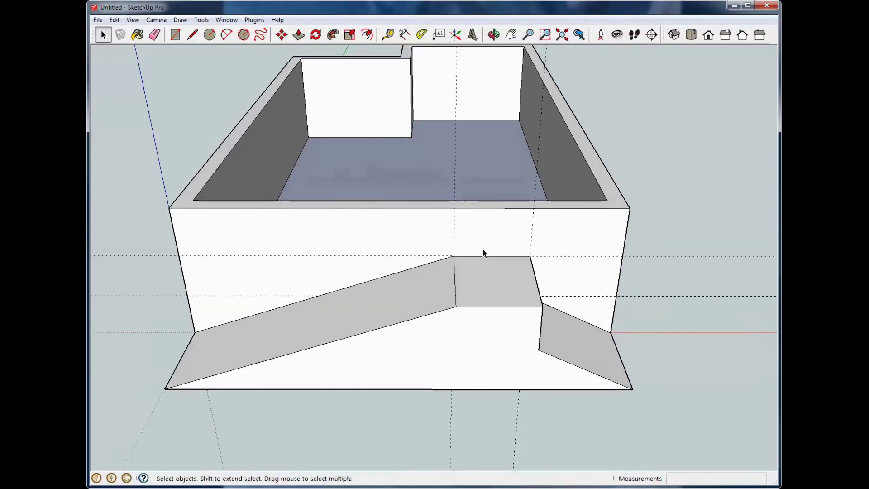
left_click_drag(706, 306, 679, 237)
left_click(707, 277)
left_click_drag(707, 275, 676, 229)
key("Delete")
left_click(114, 20)
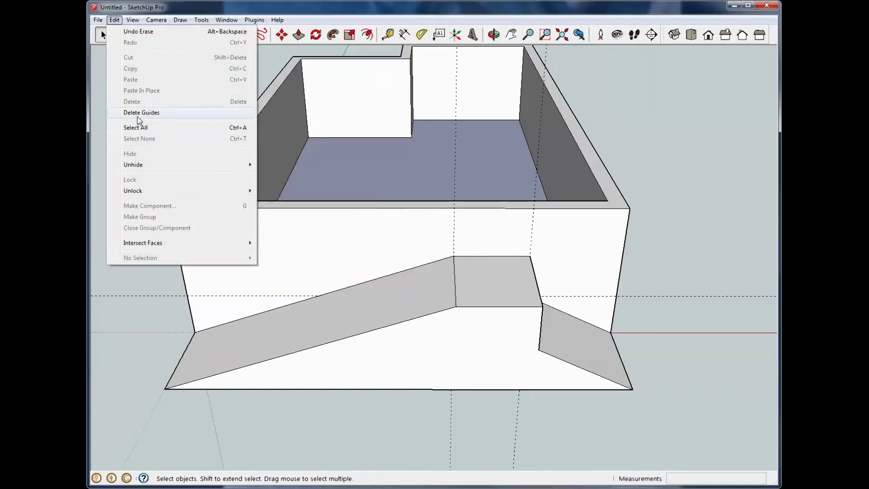
left_click(138, 116)
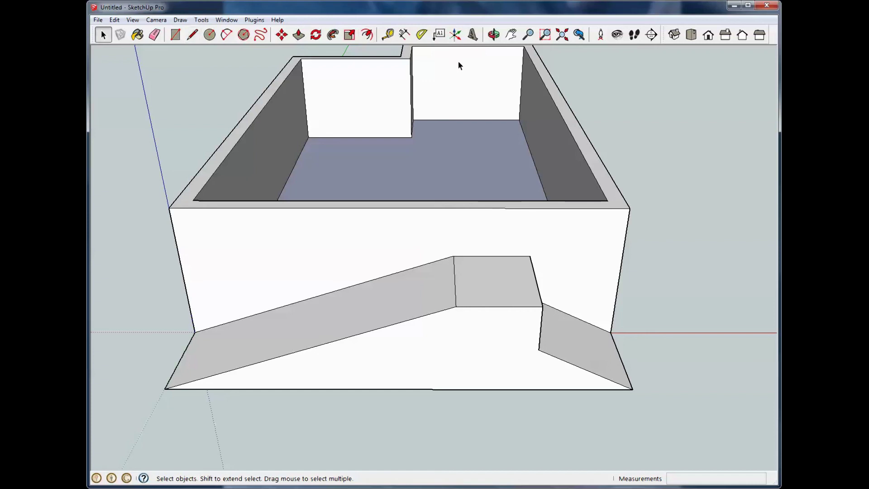
Dimension the outer top edge of the projecting back wall, placing the dimension just beyond the wall.
scroll(458, 65, "down", 3)
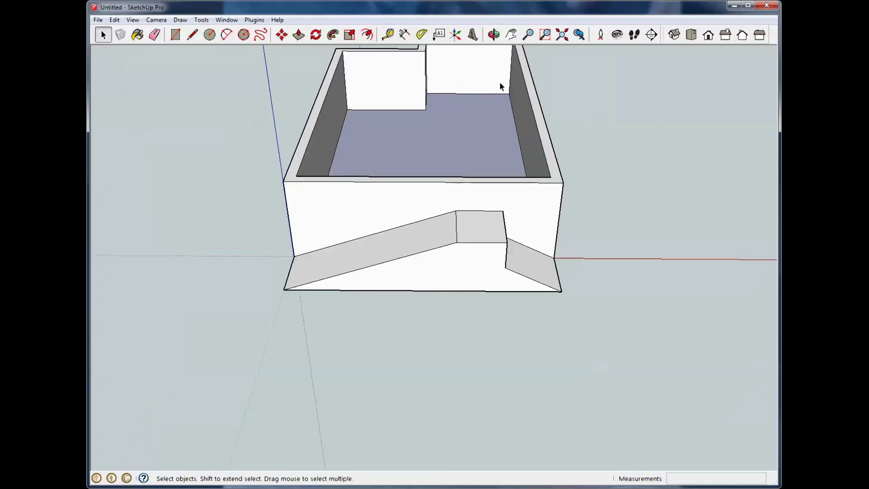
middle_click_drag(498, 82, 462, 175)
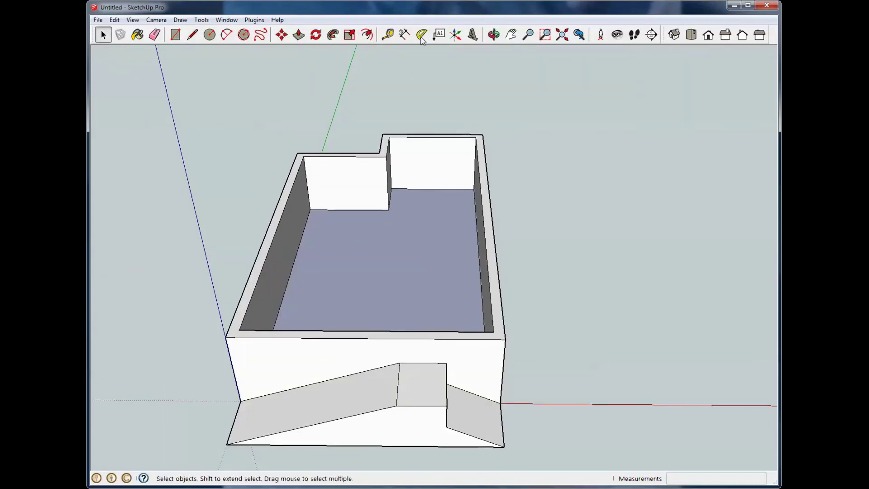
left_click(404, 34)
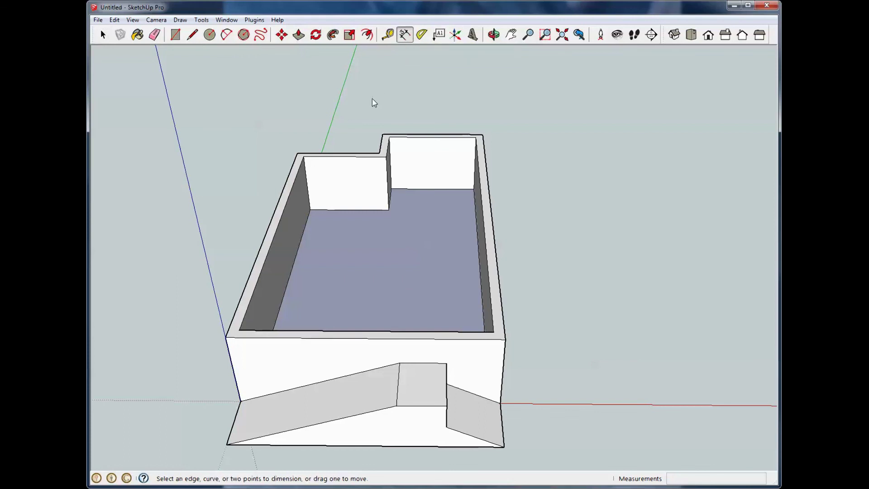
scroll(384, 131, "up", 3)
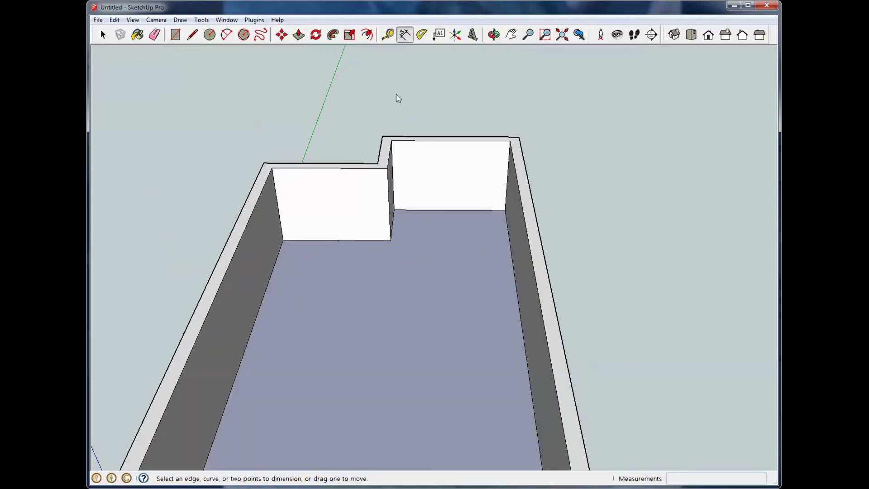
middle_click_drag(396, 93, 412, 238)
key("alt+space")
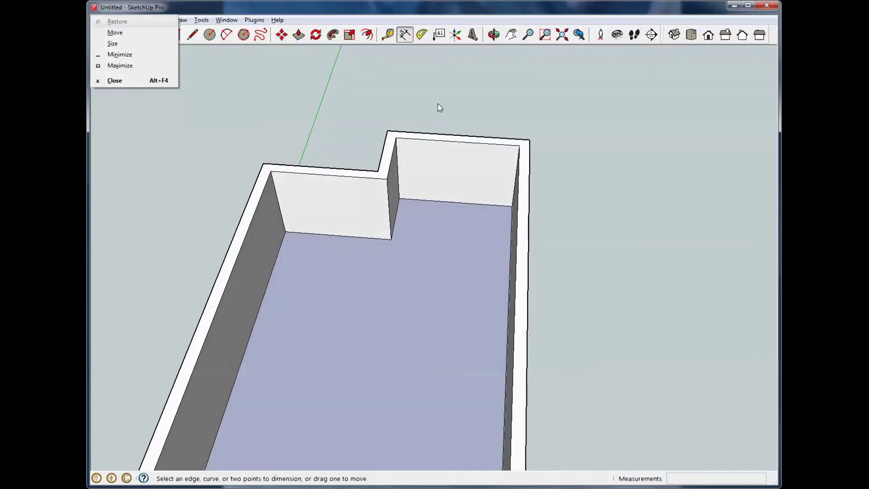
key("Escape")
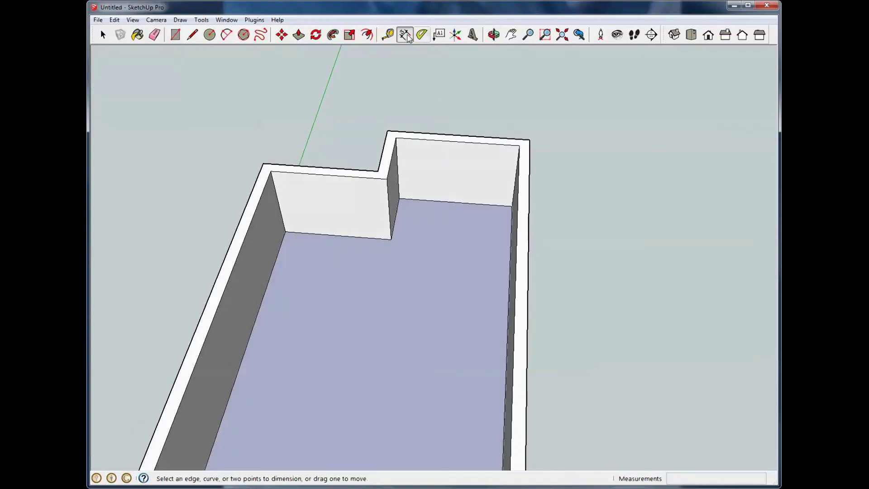
left_click(387, 131)
left_click(529, 140)
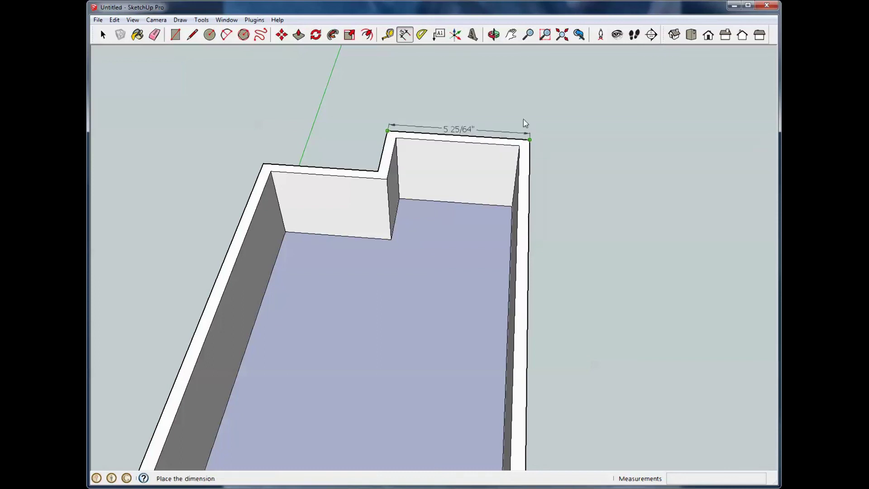
left_click(520, 125)
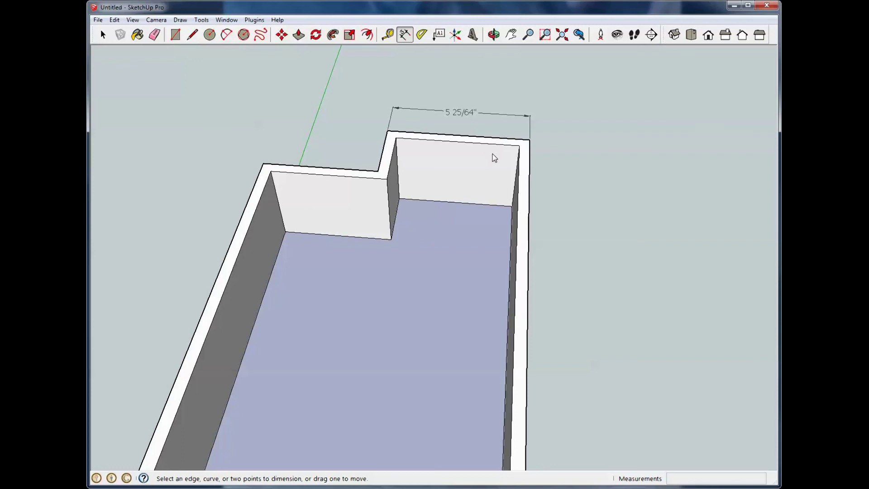
Switch to the Top view and dimension the full length of the right outer wall, placing the dimension outside it.
scroll(494, 156, "down", 1)
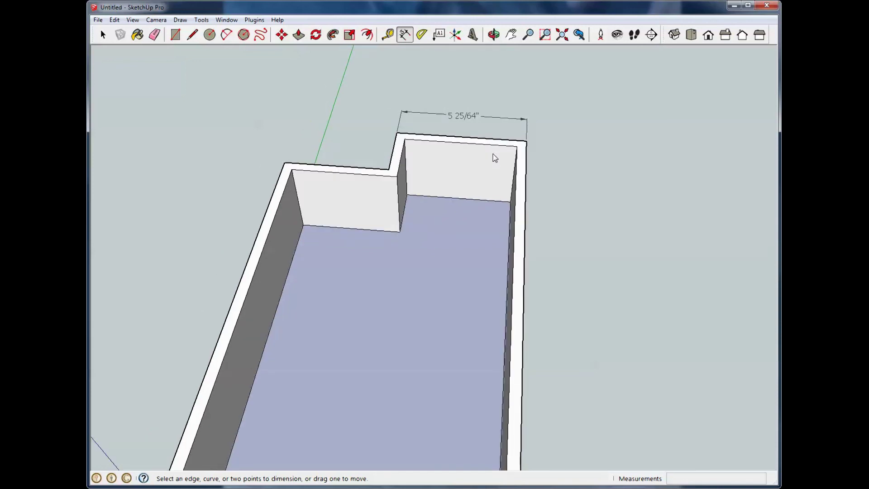
scroll(494, 156, "down", 3)
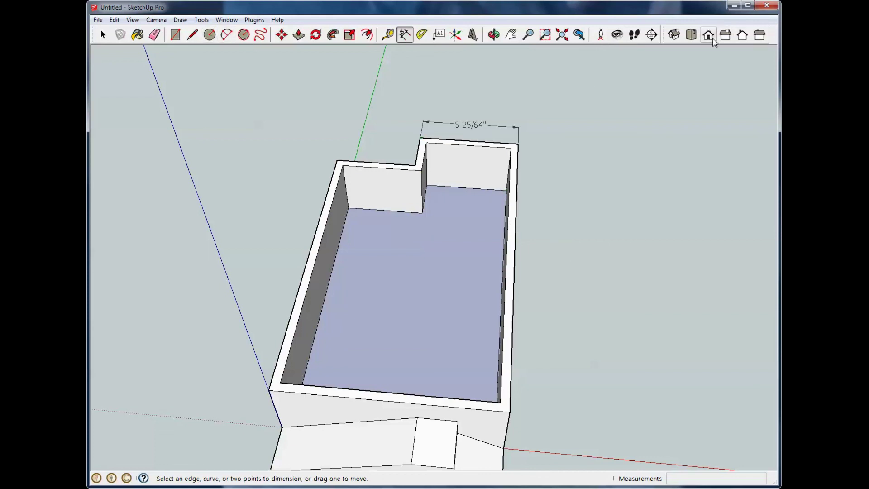
left_click(691, 37)
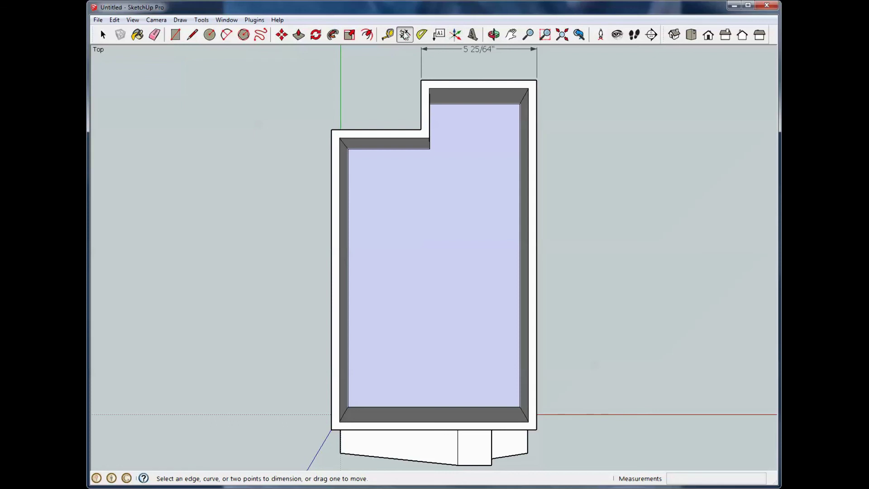
left_click(536, 81)
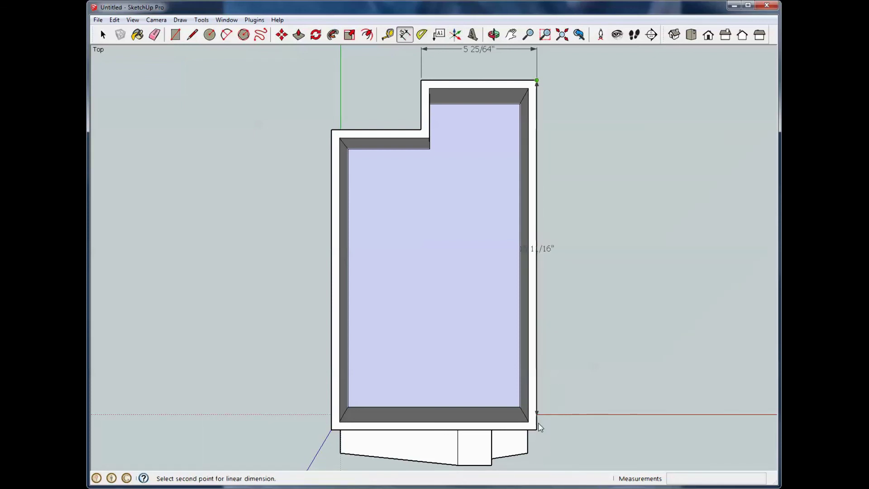
left_click(536, 430)
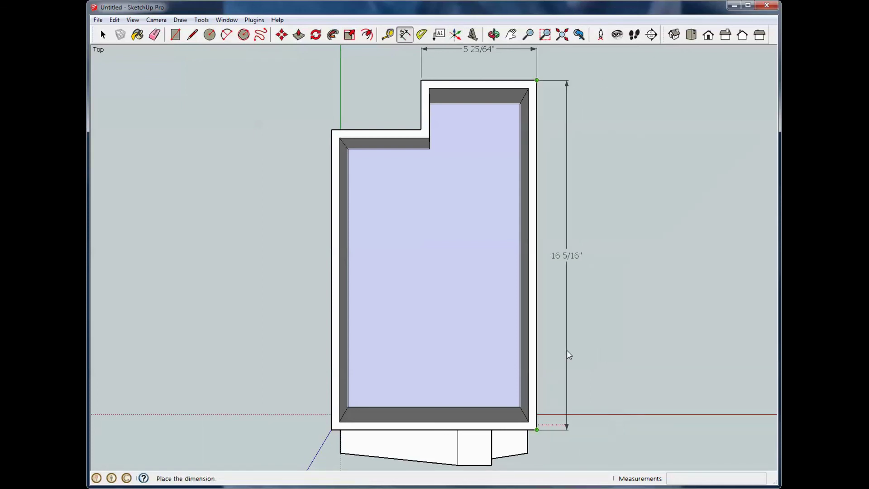
left_click(567, 353)
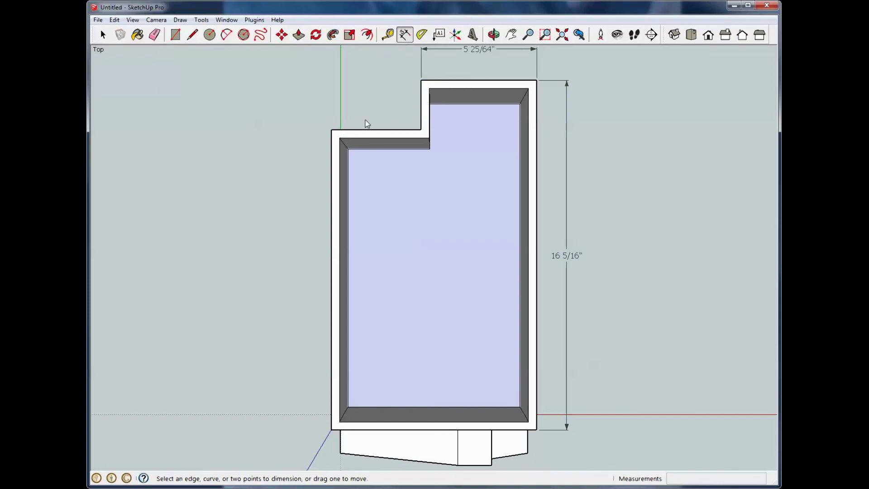
Dimension the full length of the left outer wall, placing the dimension outside it.
left_click(331, 130)
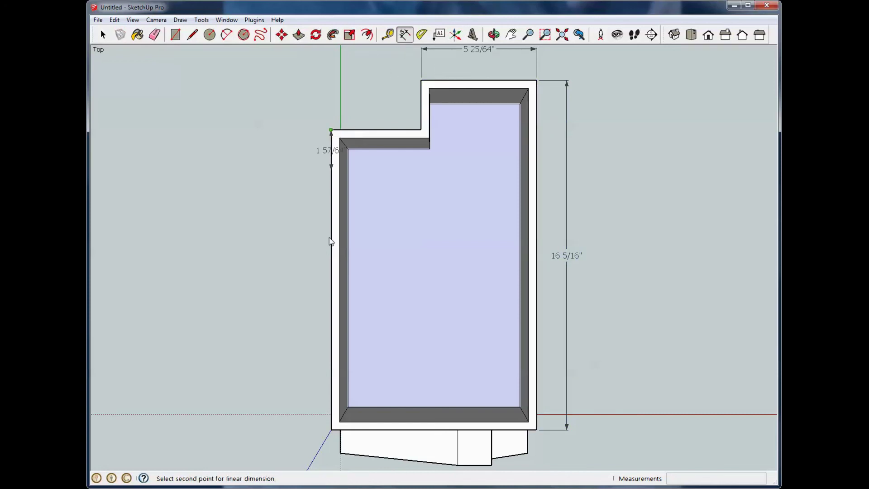
left_click(331, 430)
left_click(285, 351)
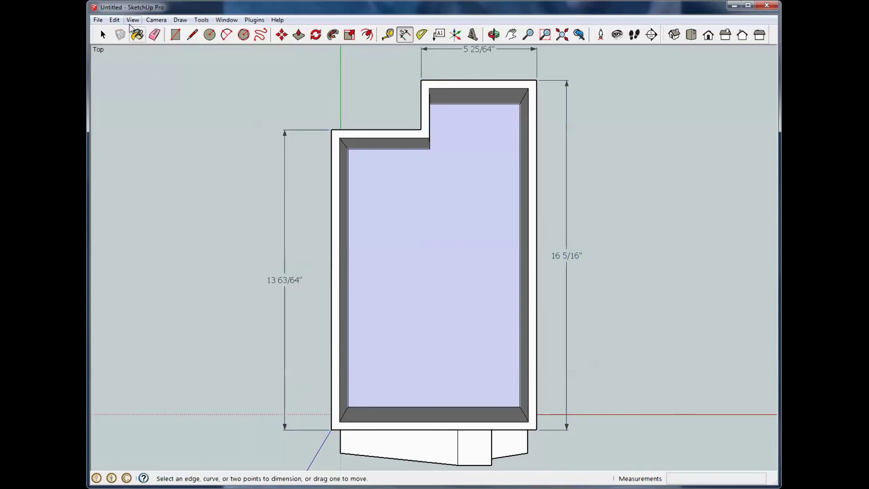
left_click(103, 35)
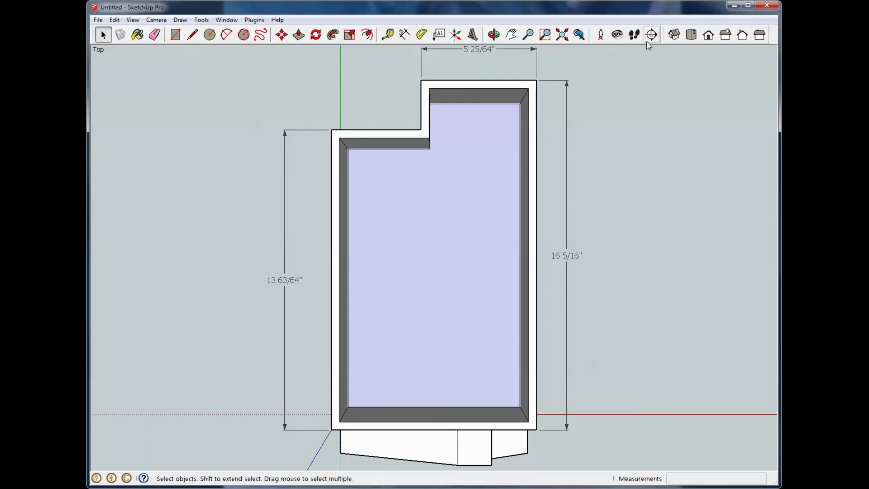
Switch to the Front view and hide the dimension belonging to the right outer wall.
left_click(708, 35)
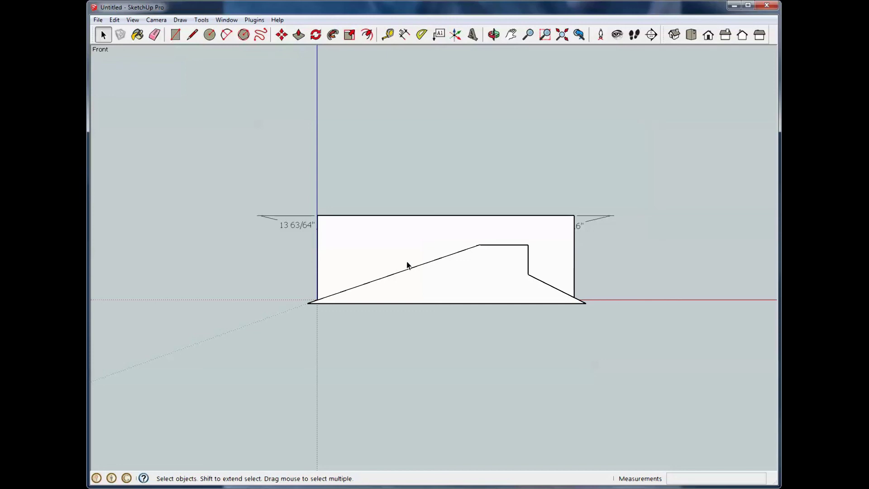
left_click(282, 216)
left_click_drag(636, 246, 603, 202)
left_click(638, 252)
left_click_drag(600, 201, 593, 191)
right_click(601, 222)
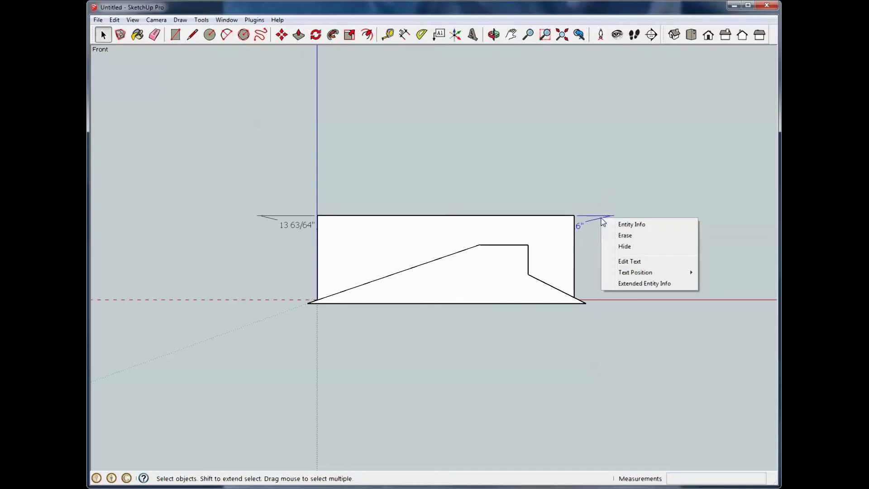
left_click(624, 247)
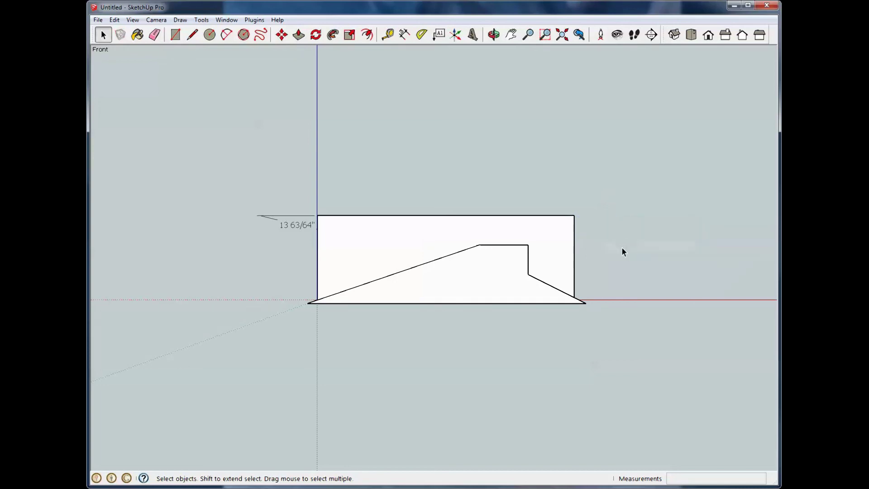
left_click(114, 20)
mouse_move(132, 19)
left_click(144, 58)
left_click(132, 20)
left_click(152, 58)
Switch to the Top view and select the dimension belonging to the left outer wall.
left_click(690, 36)
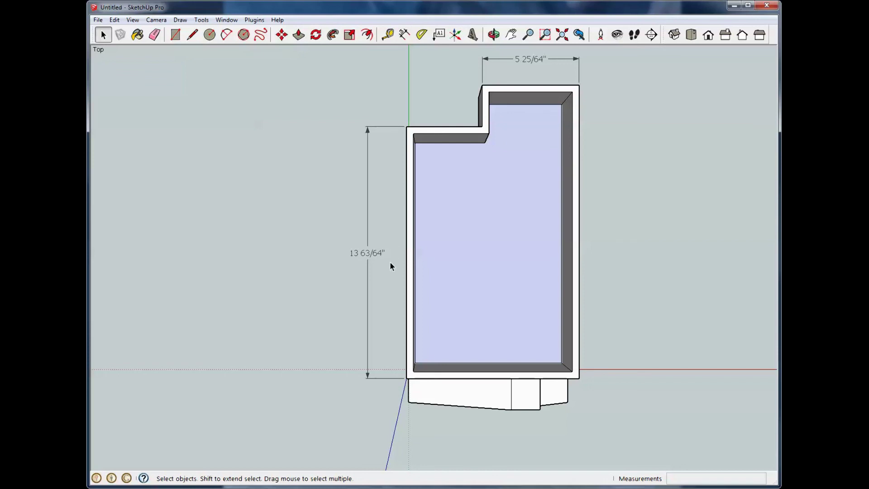
left_click(350, 238)
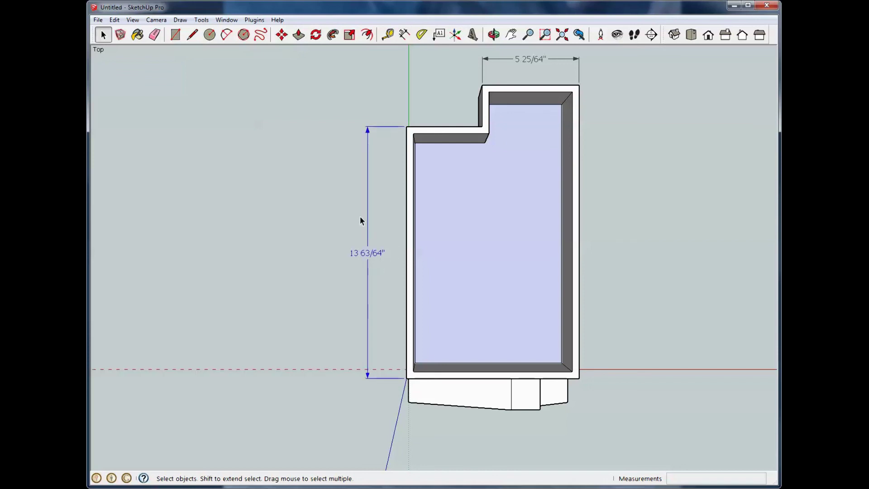
Create a Protractor guide at 48.1 degrees from the left outer wall's top edge, centred on the front-left outer top corner.
left_click(421, 38)
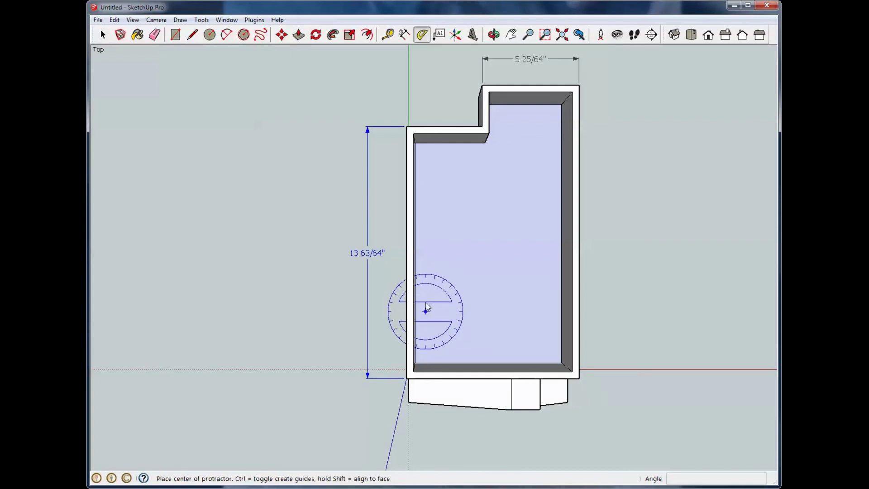
middle_click_drag(421, 281, 403, 219, "shift")
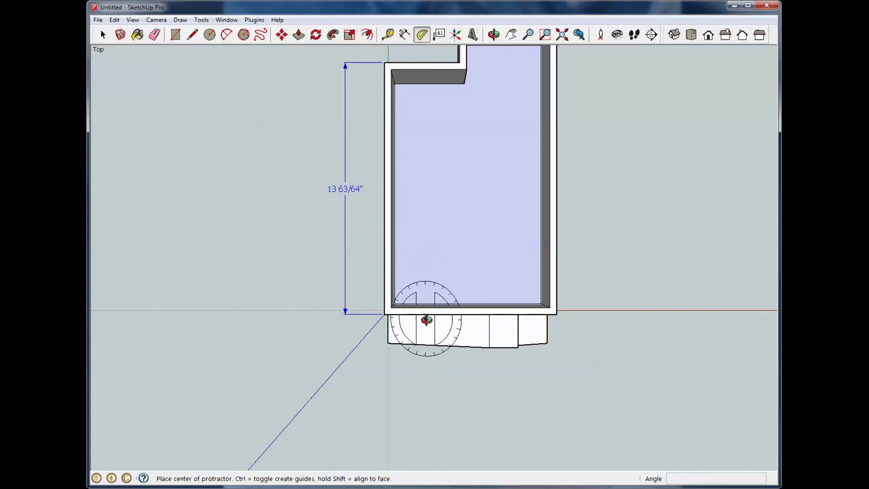
middle_click_drag(423, 320, 584, 321)
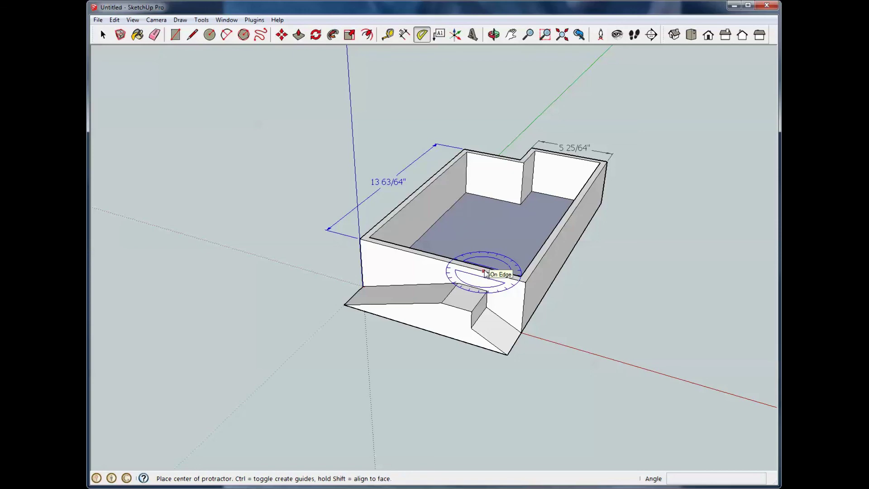
middle_click_drag(378, 272, 429, 330)
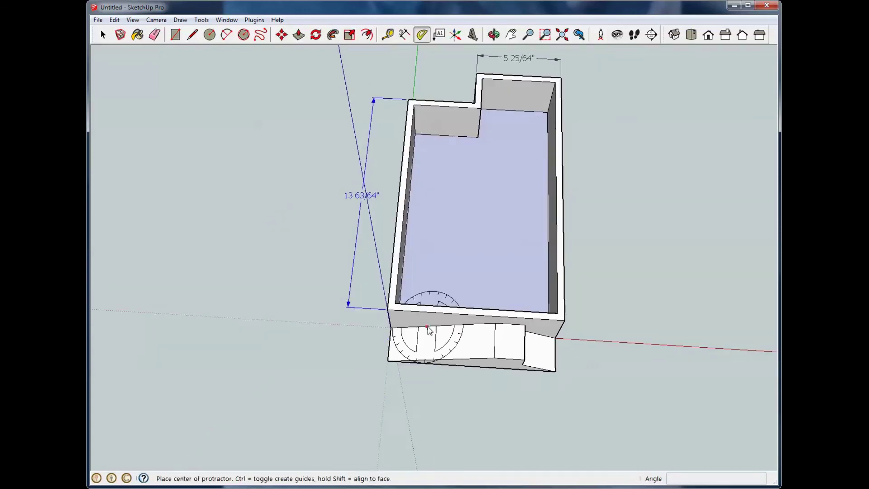
scroll(428, 327, "up", 3)
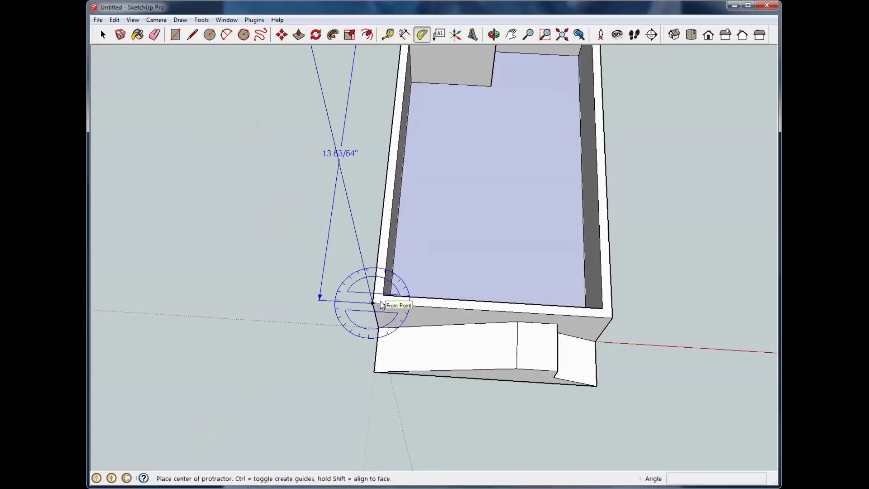
scroll(347, 172, "up", 2)
scroll(347, 172, "down", 2)
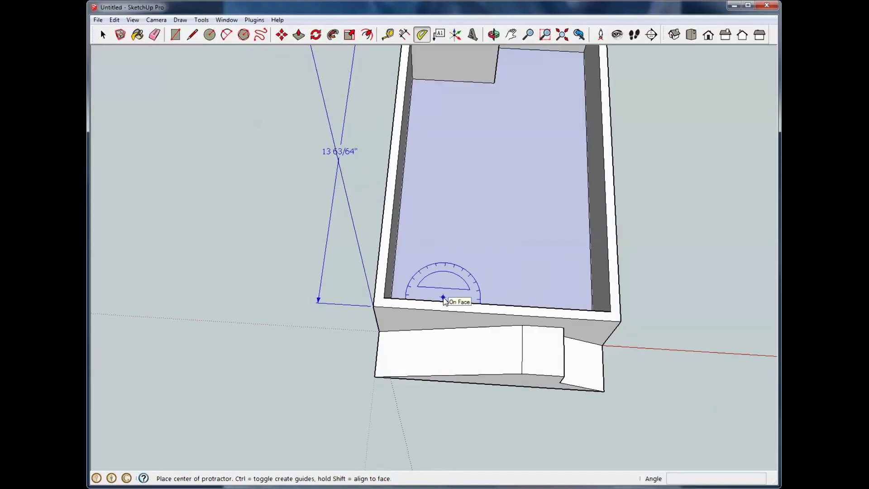
left_click(373, 307)
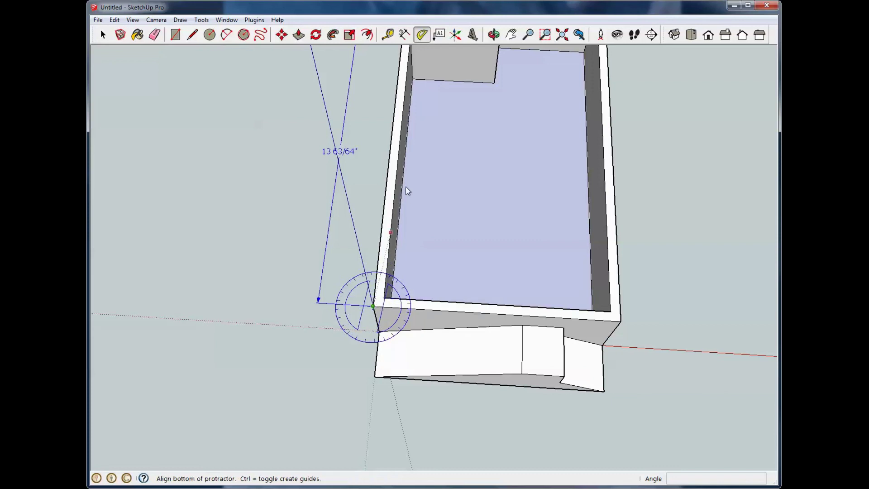
left_click(395, 93)
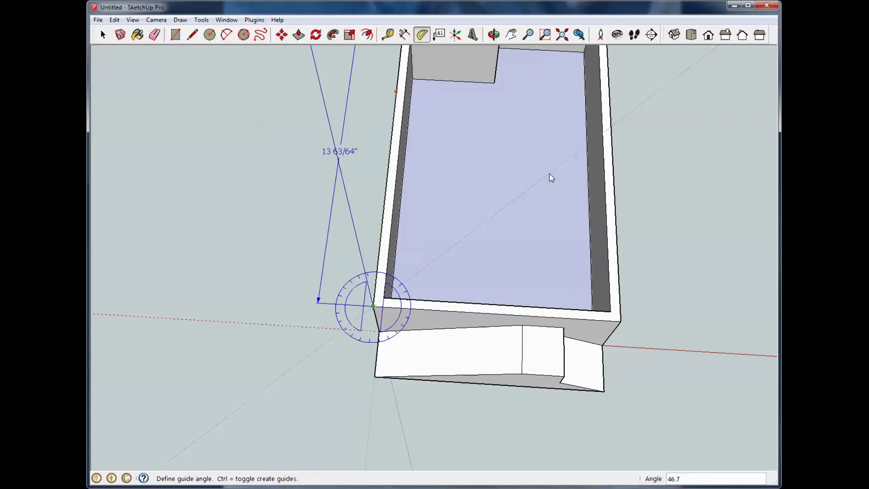
type("48")
key("Return")
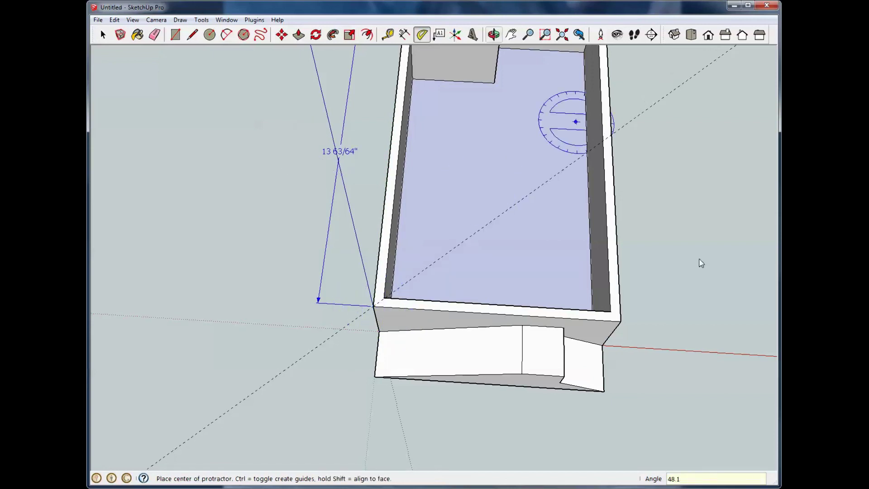
Delete the dimension along the left outer wall.
left_click(192, 34)
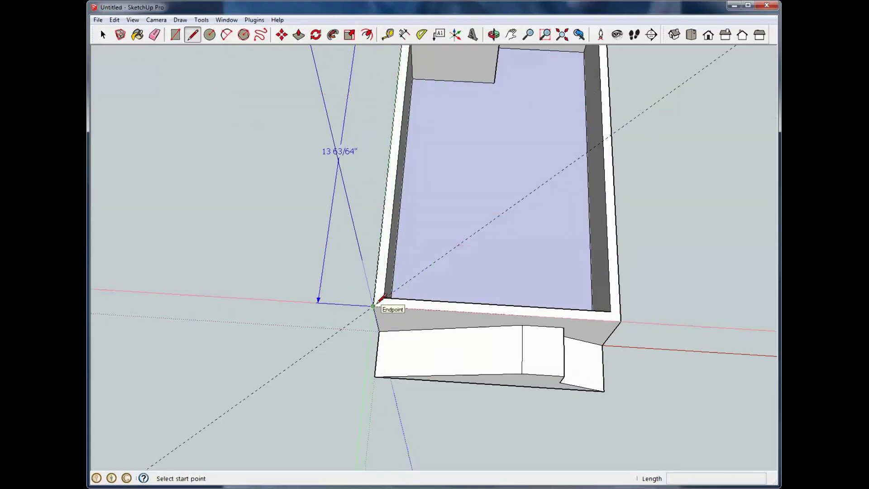
left_click(102, 34)
left_click_drag(345, 257, 298, 231)
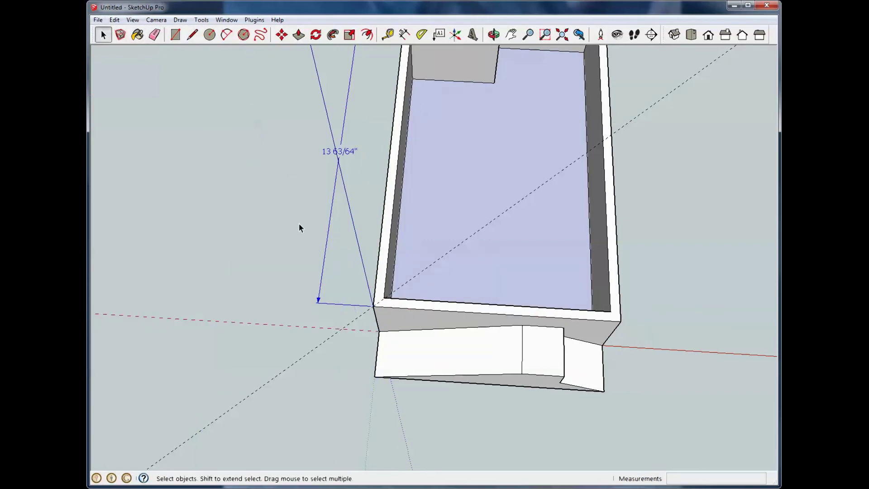
key("Delete")
Draw a line along the angled guide from the front-left corner to the right wall, tracing the right and front outer edges back.
left_click(192, 34)
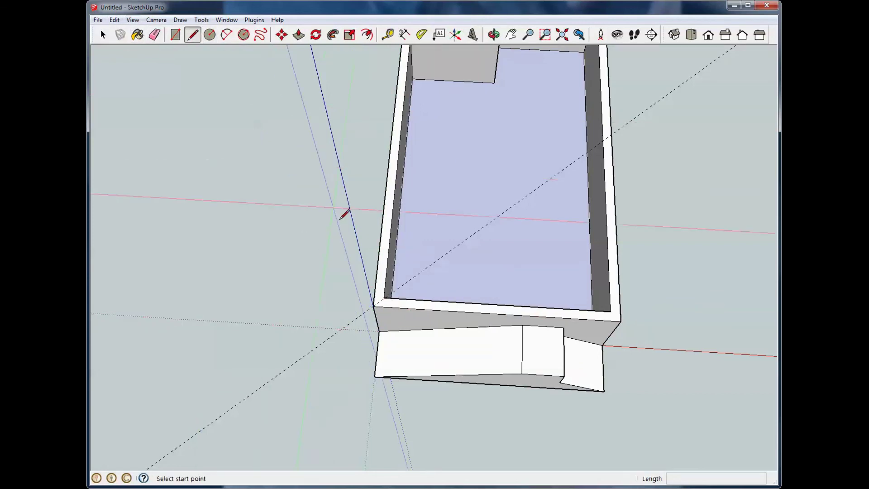
left_click(373, 306)
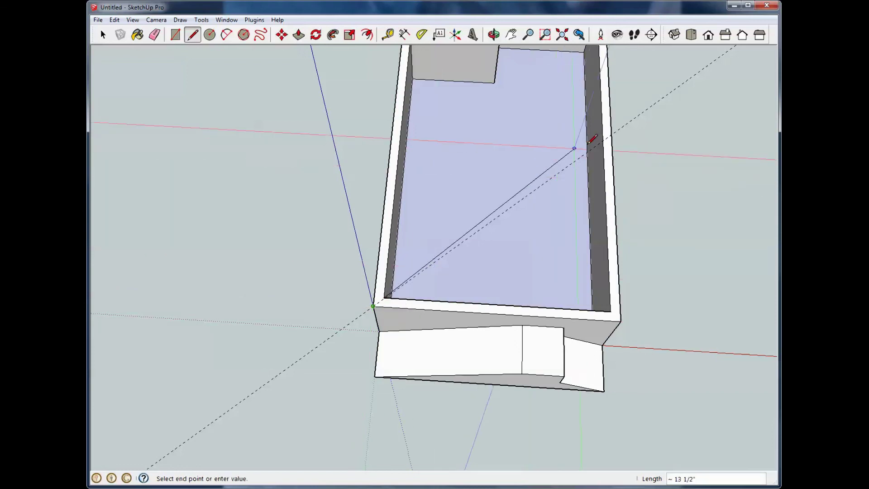
left_click(614, 132)
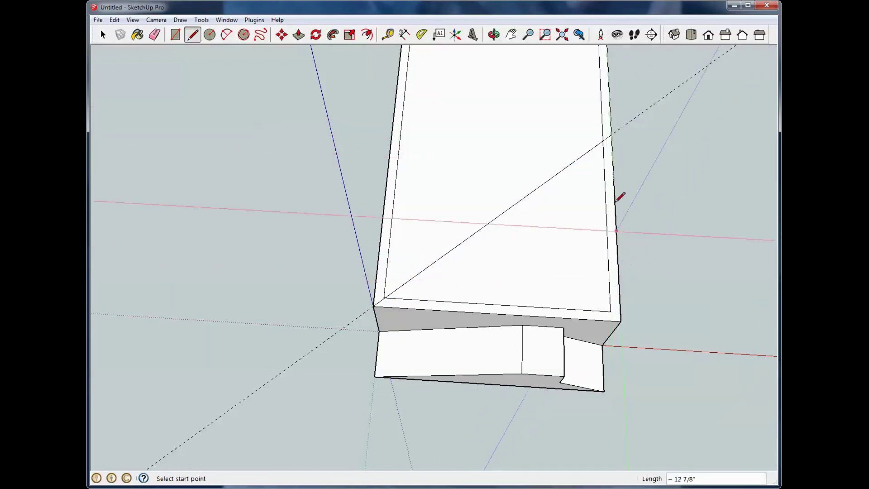
left_click(611, 134)
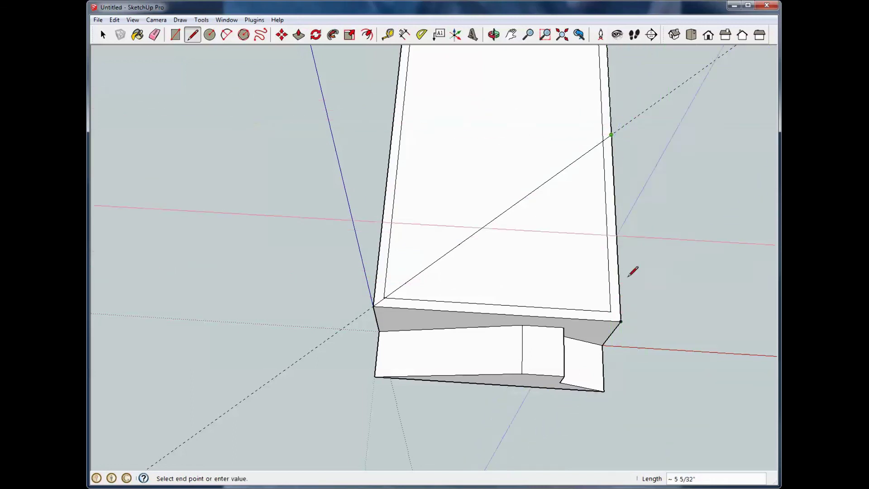
left_click(621, 321)
left_click(621, 321)
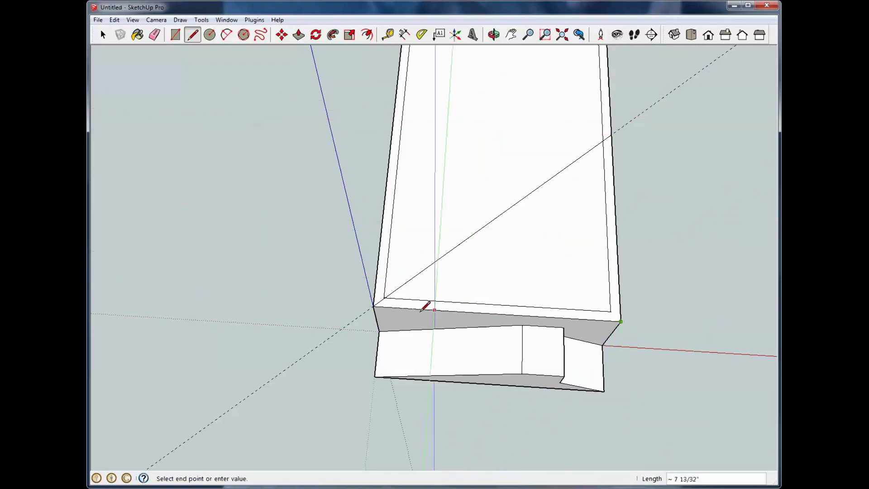
left_click(381, 306)
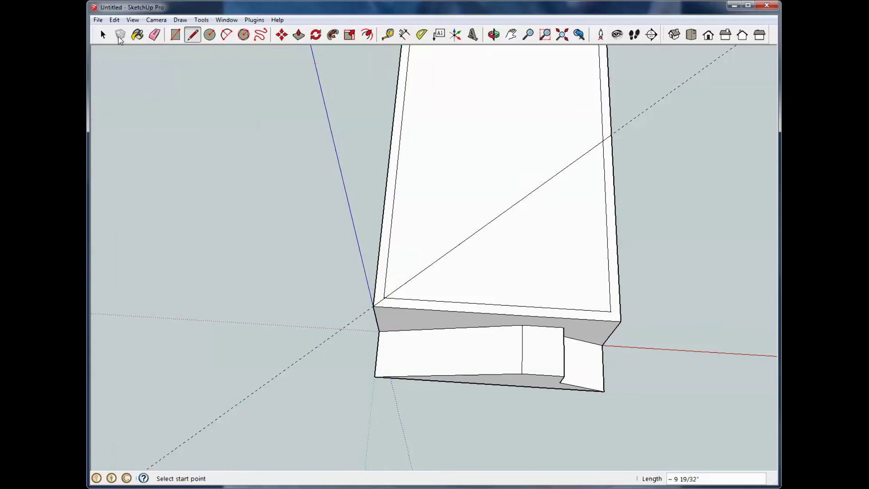
Delete the large face behind the diagonal line to reopen the rear part of the box.
left_click(103, 34)
left_click(451, 139)
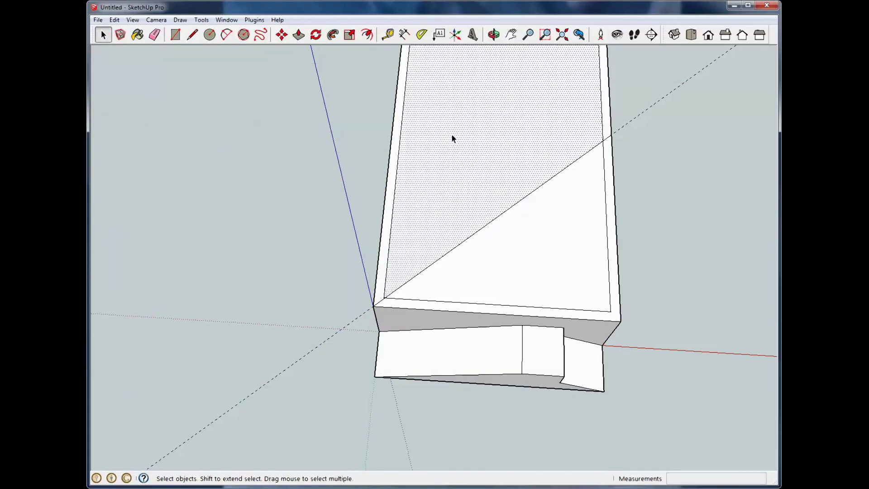
key("Delete")
Push/Pull the triangular face inside the wall rim upward by 1".
middle_click_drag(528, 178, 682, 122)
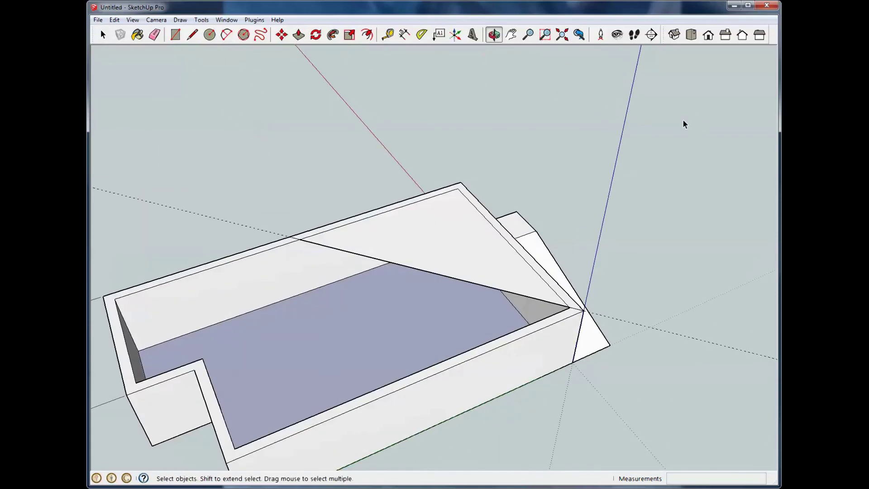
left_click(442, 234)
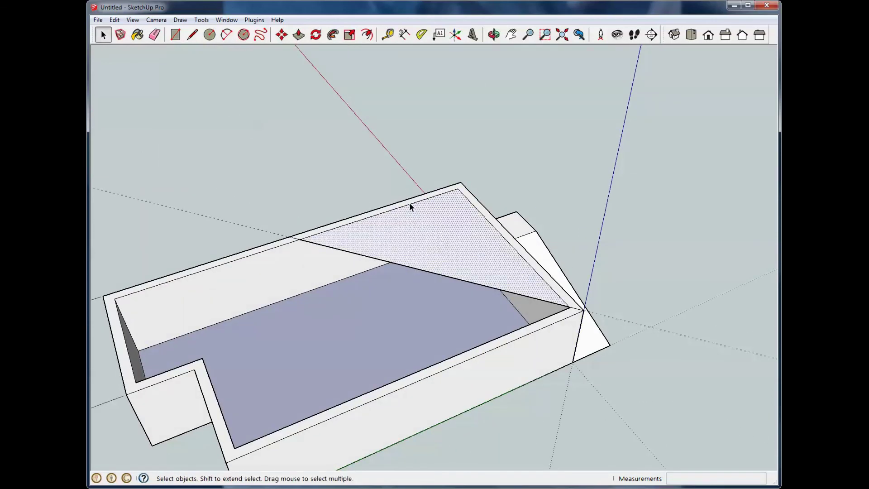
left_click(388, 209, "ctrl")
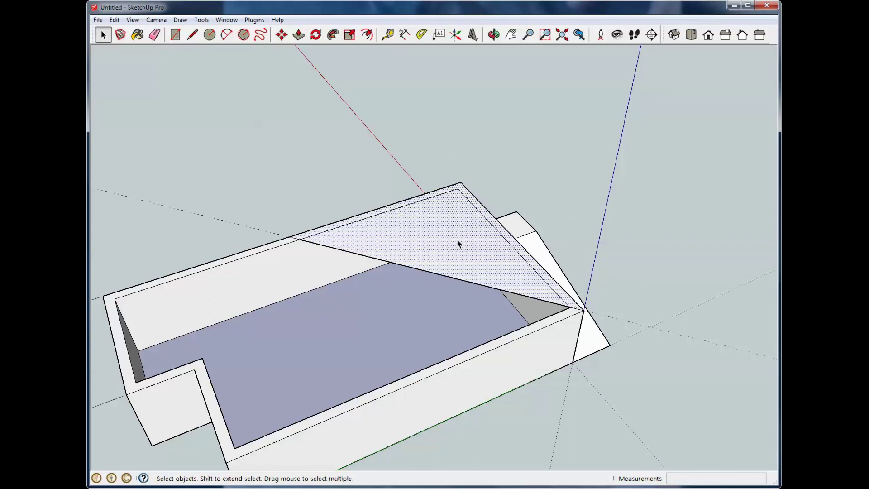
key("p")
left_click_drag(457, 244, 458, 223)
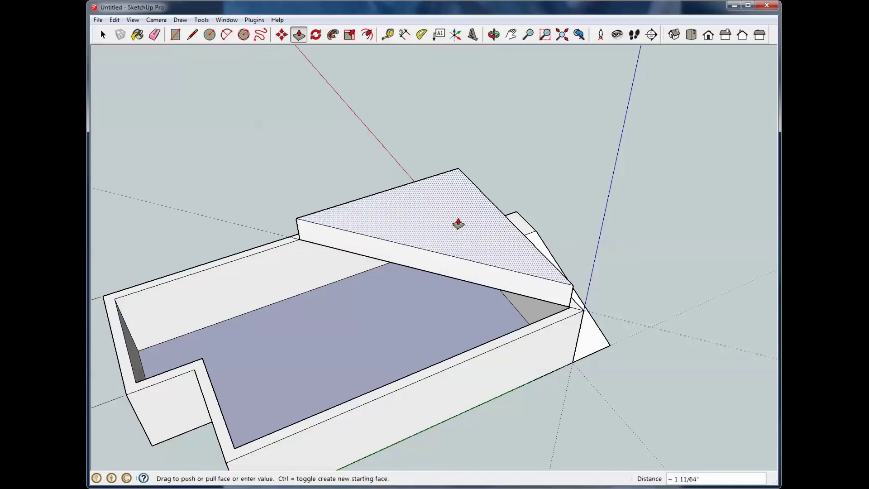
type("1")
key("Return")
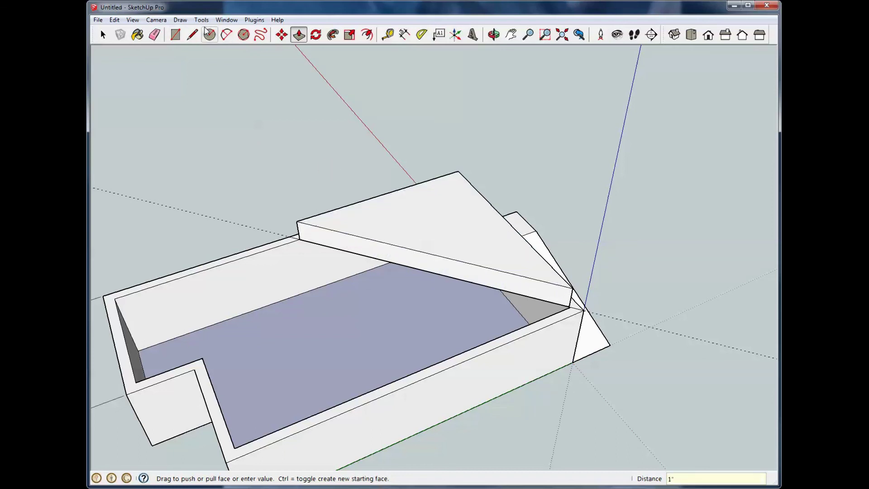
left_click(104, 35)
Try selecting the raised triangular block's top face, diagonal side face and the edge between them.
mouse_move(365, 157)
middle_mouse_down()
mouse_move(407, 180)
mouse_move(381, 157)
middle_mouse_up()
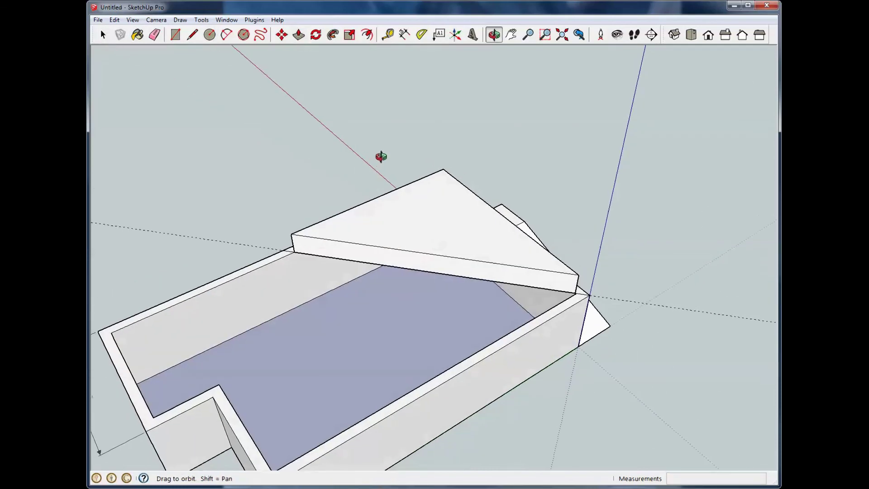
middle_click_drag(584, 175, 358, 177)
scroll(390, 172, "down", 2)
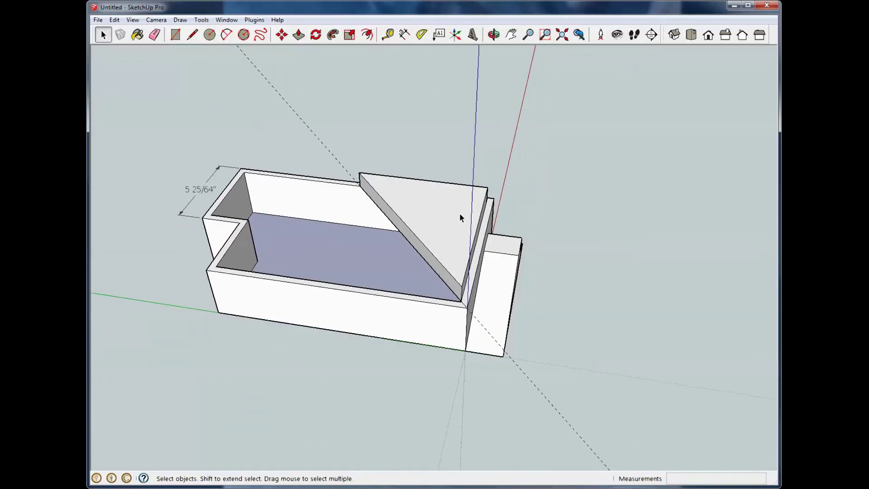
left_click(435, 217)
scroll(426, 222, "up", 3)
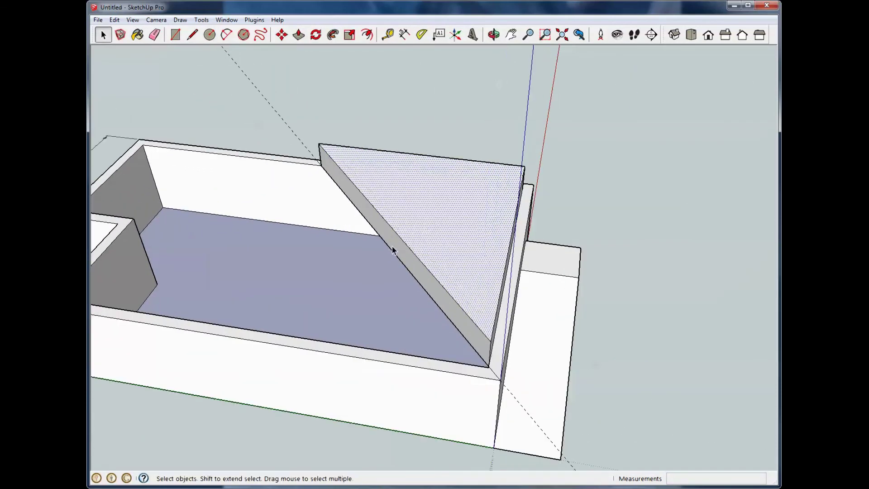
middle_click_drag(393, 250, 482, 247)
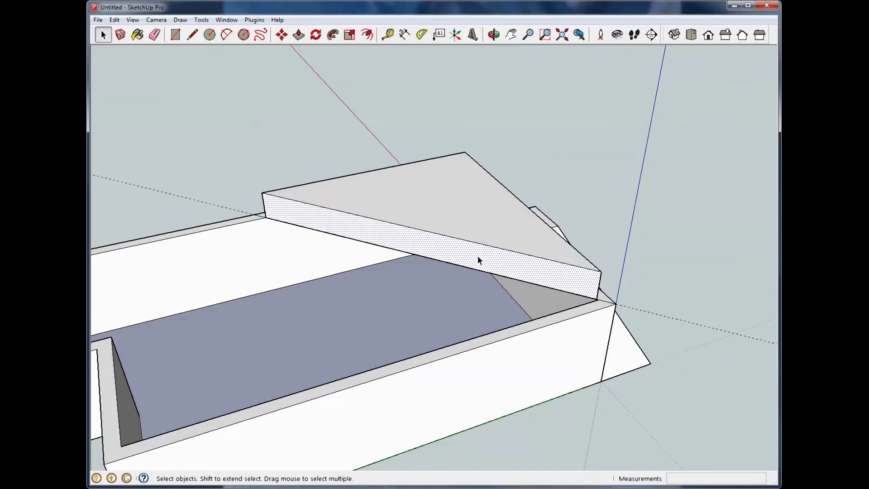
double_click(480, 245)
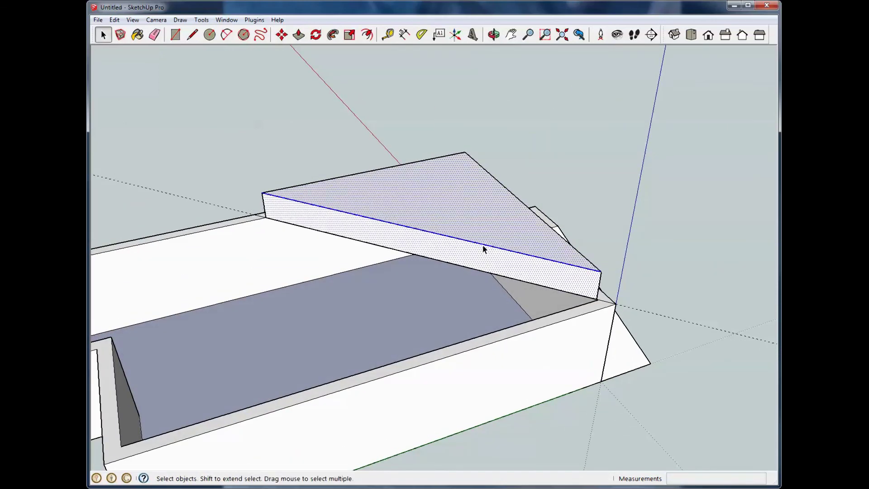
left_click(482, 248)
scroll(484, 250, "down", 2)
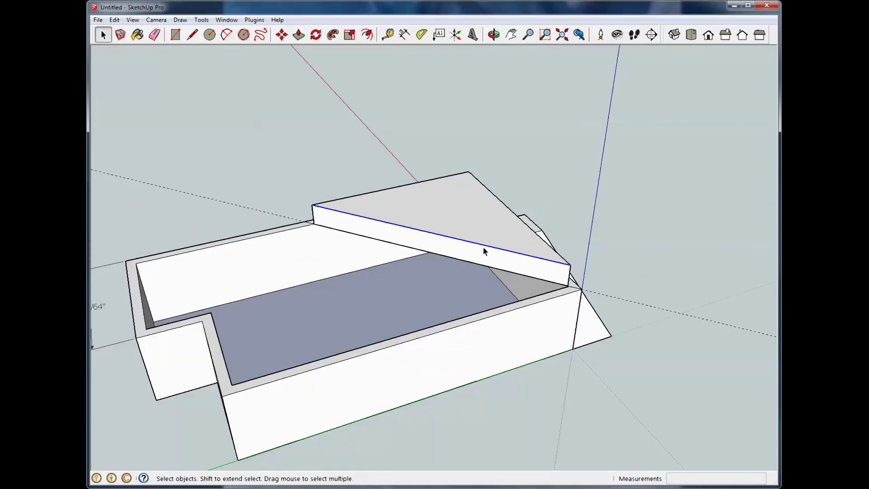
Delete the top face of the raised triangular block.
left_click(451, 210)
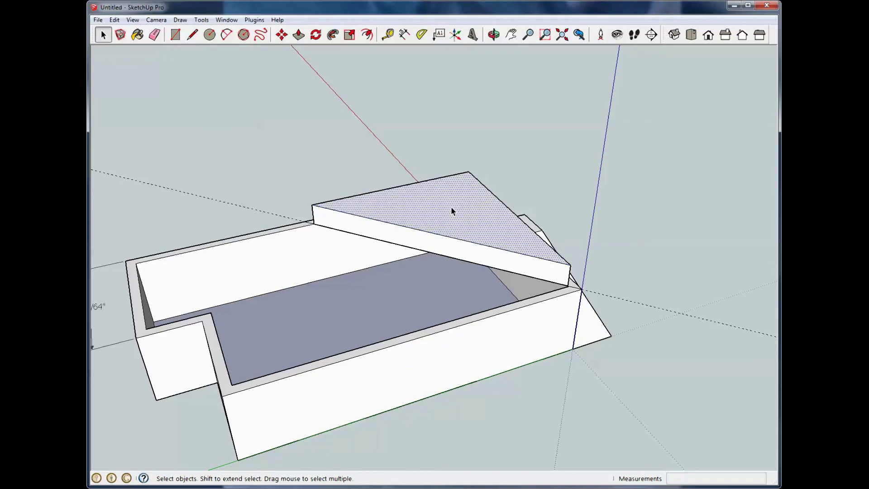
key("m")
left_click(451, 208)
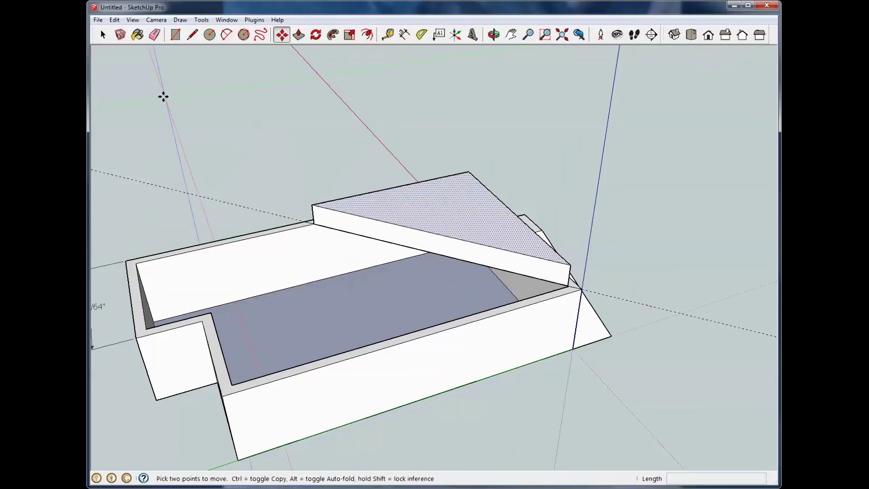
left_click(103, 35)
middle_click_drag(450, 202, 484, 182)
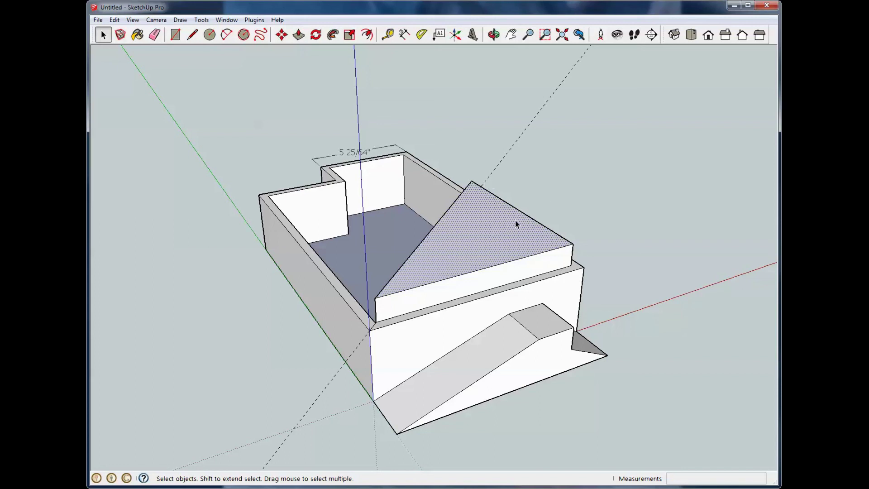
key("Delete")
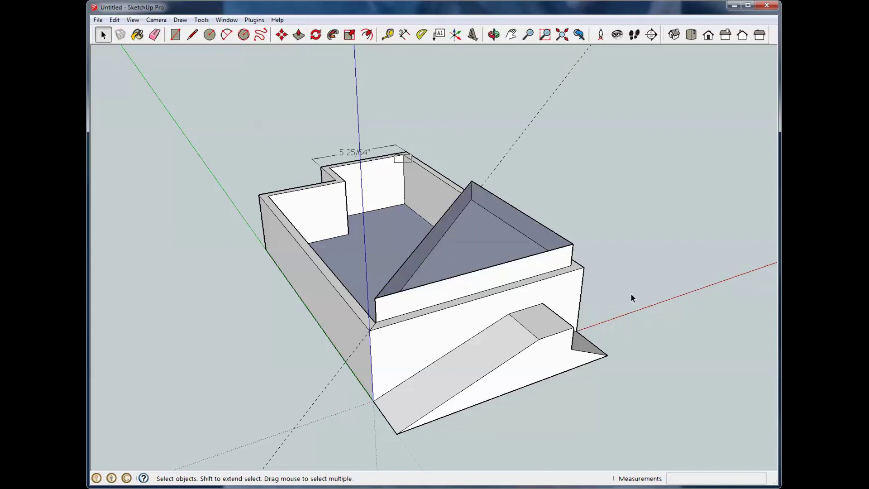
Try to delete the raised triangular block's remaining side faces and edges, and undo the last deletion.
key("Delete")
left_click_drag(338, 228, 478, 354)
key("Delete")
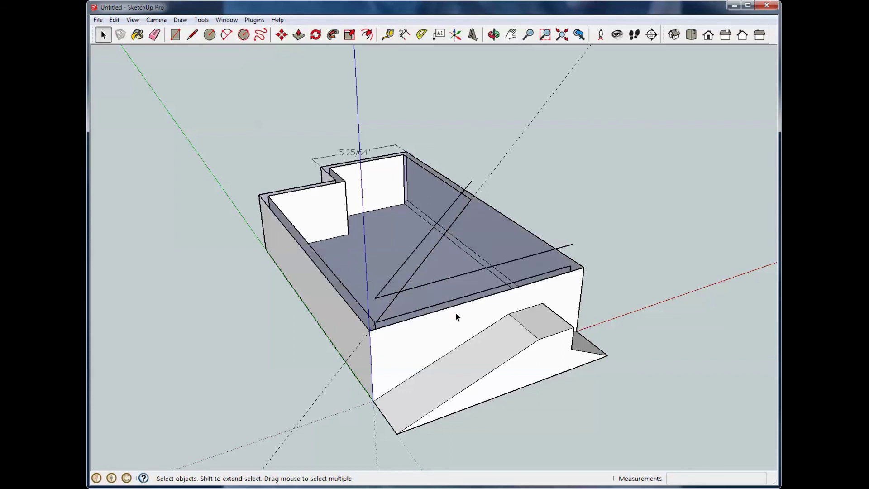
double_click(417, 285)
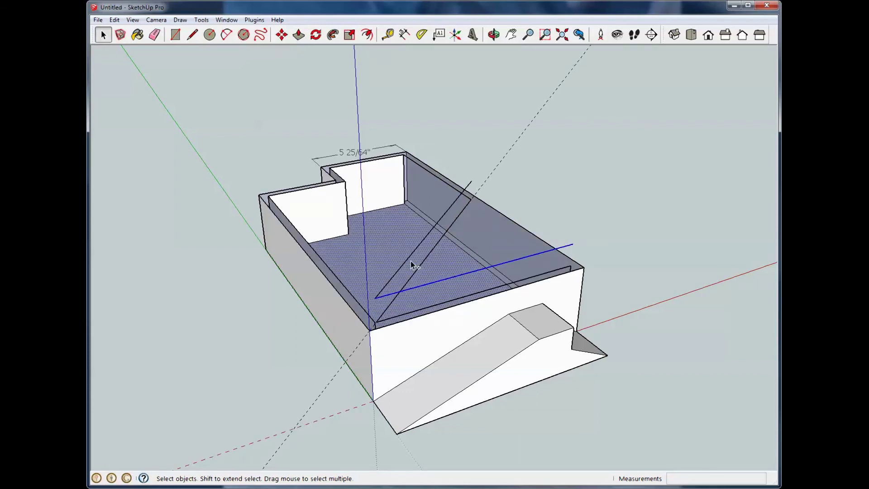
key("ctrl+z")
Delete the triangular block's leftover edges and erase the whole box with its ramp and dimension, keeping the angled guide.
middle_click_drag(411, 261, 377, 287)
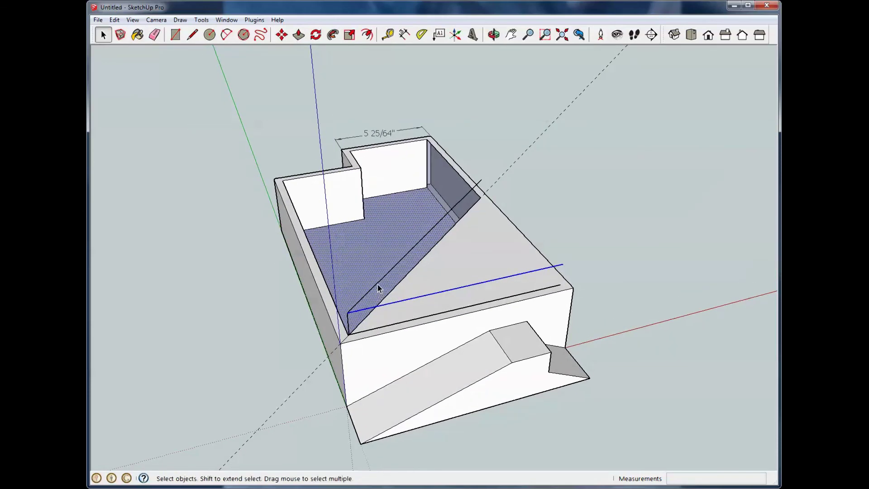
left_click(378, 285)
key("Delete")
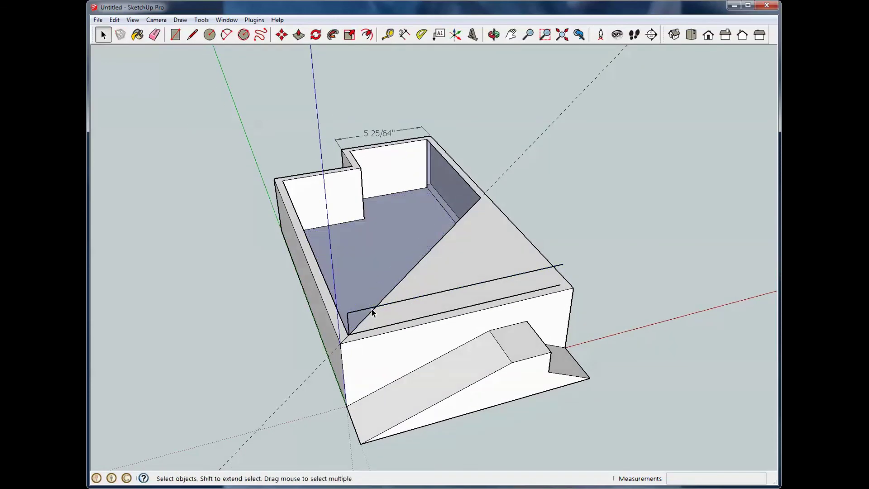
left_click(372, 309)
key("Delete")
left_click(393, 308)
key("Delete")
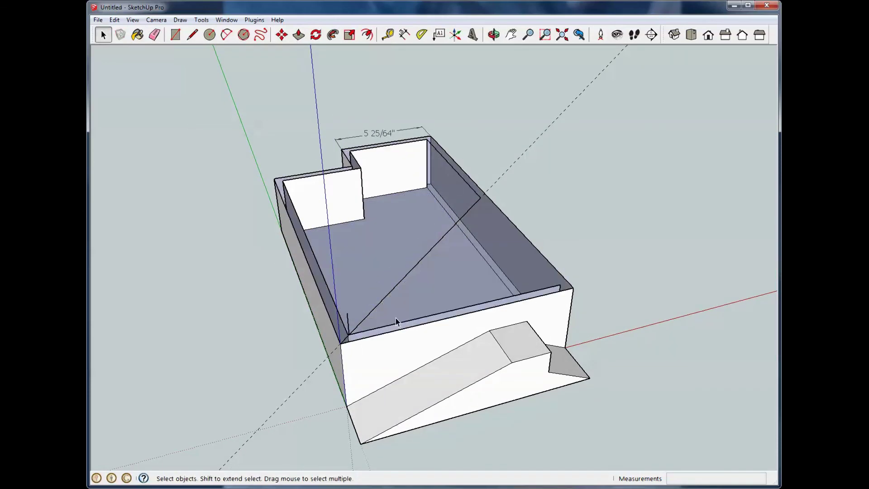
left_click_drag(218, 119, 645, 457)
key("Delete")
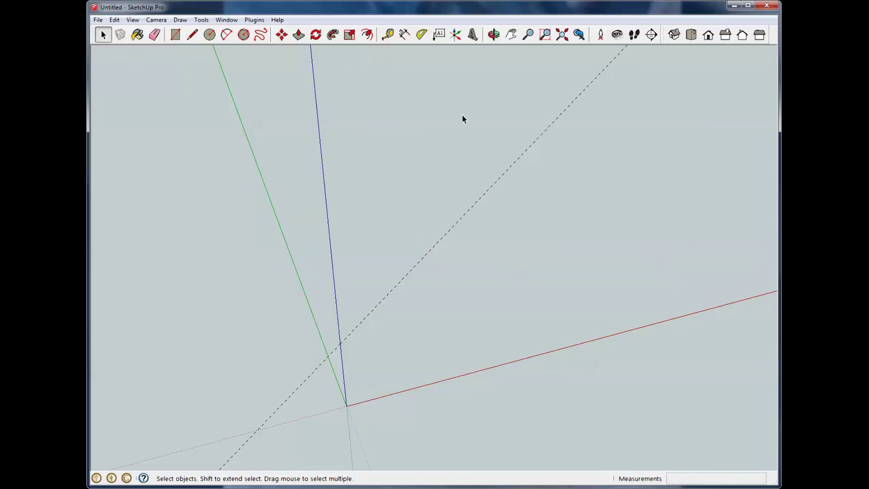
Draw a small circle on the ground plane near the origin.
left_click(209, 34)
left_click(368, 365)
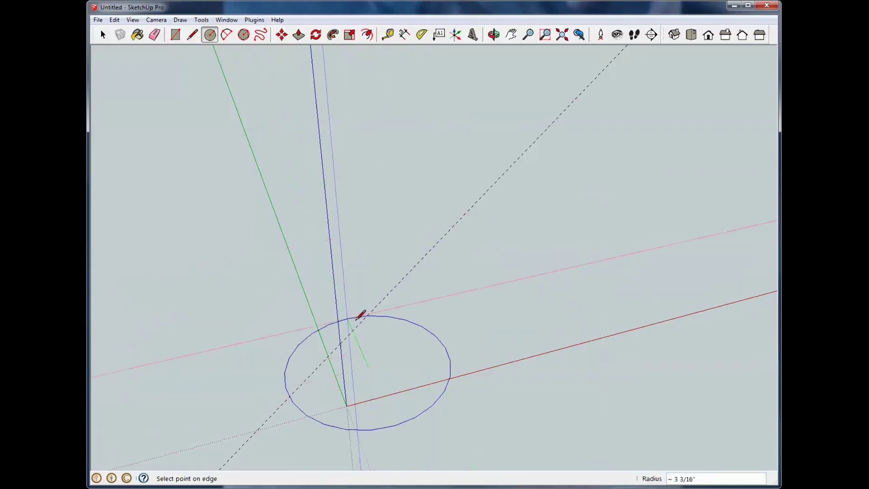
left_click(358, 347)
left_click(109, 35)
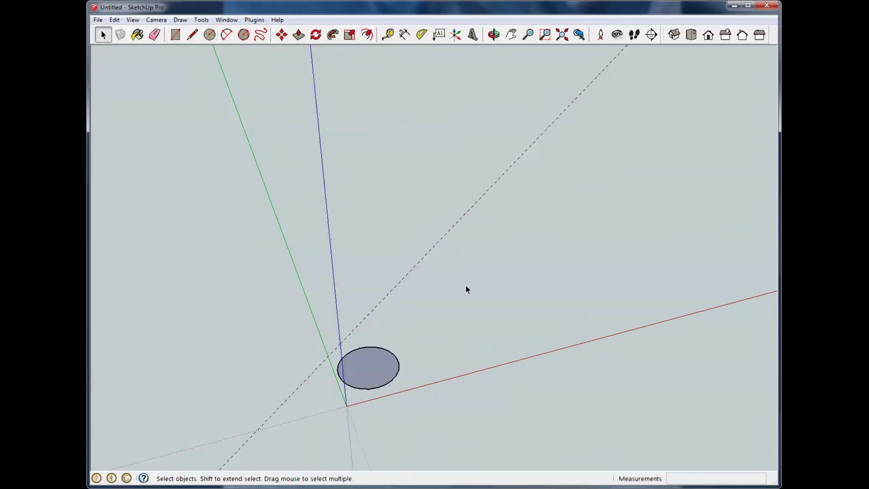
Push/Pull the circle upward by about 9.8" to form a tall cylinder.
key("p")
key("space")
key("p")
left_click(382, 370)
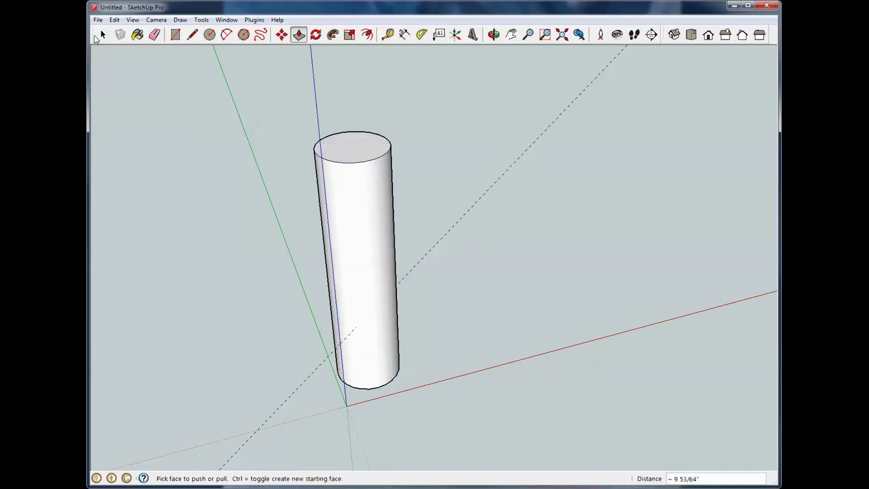
key("space")
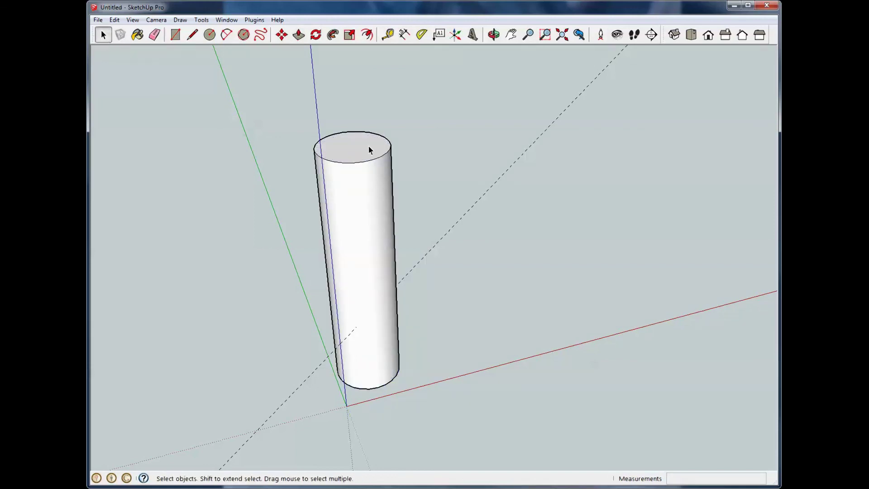
Attach a leader text reading "This is a test" to an endpoint on the cylinder's top edge.
left_click(439, 33)
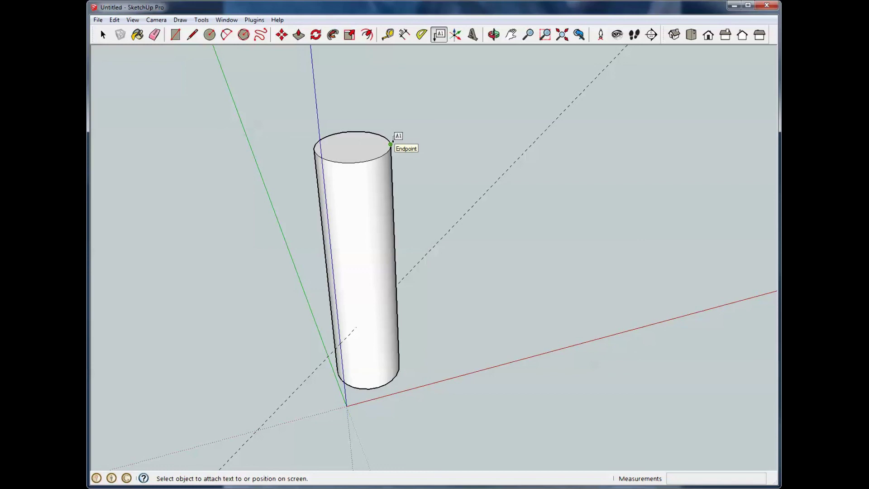
left_click(391, 144)
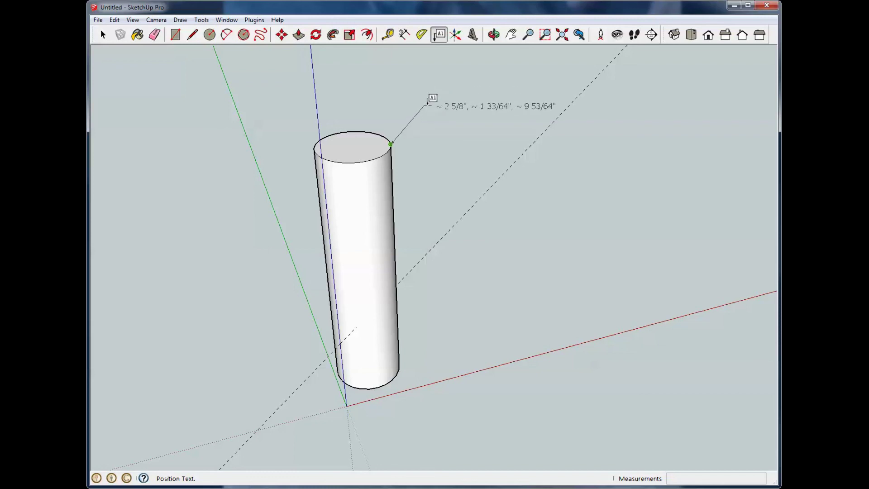
left_click(428, 103)
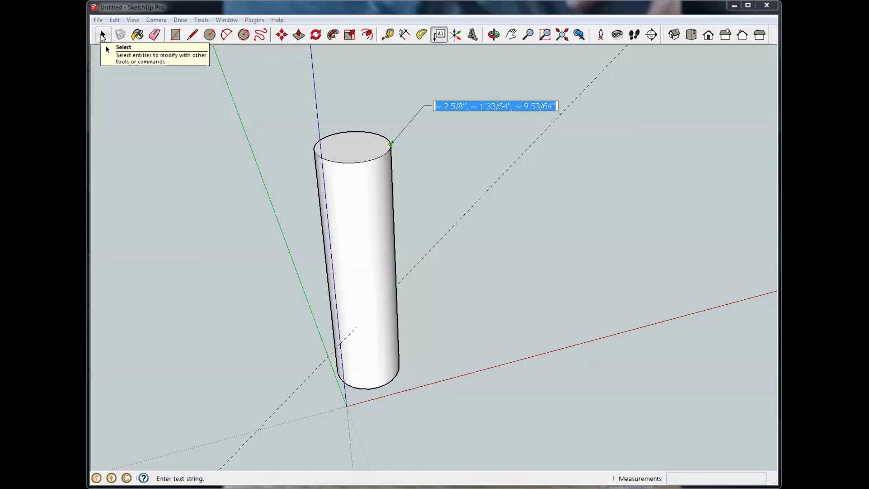
type("This")
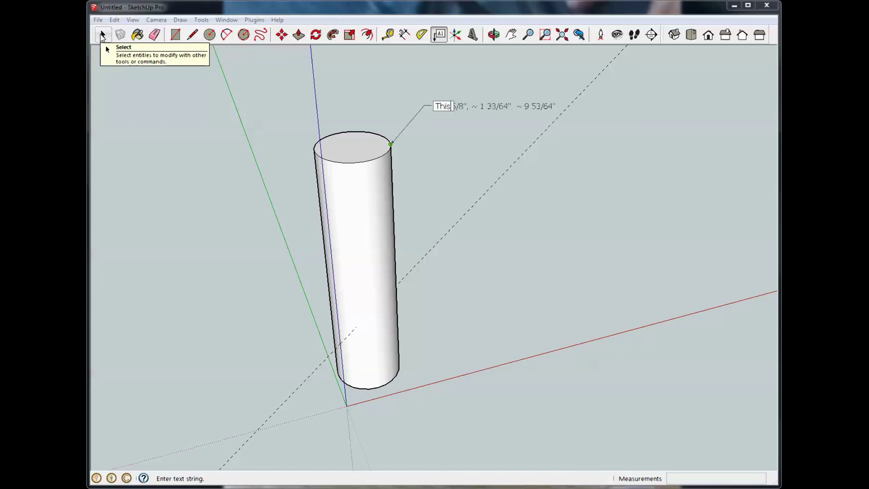
type(" is a test")
key("Return")
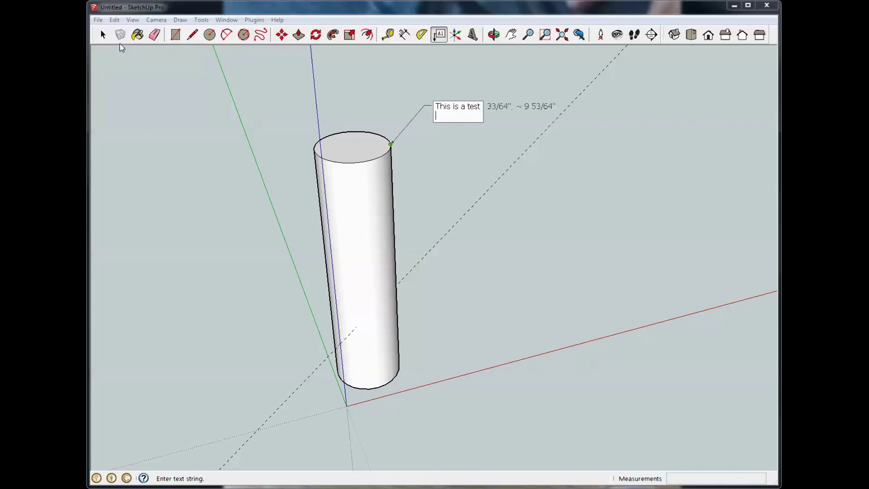
left_click(487, 134)
left_click(483, 131)
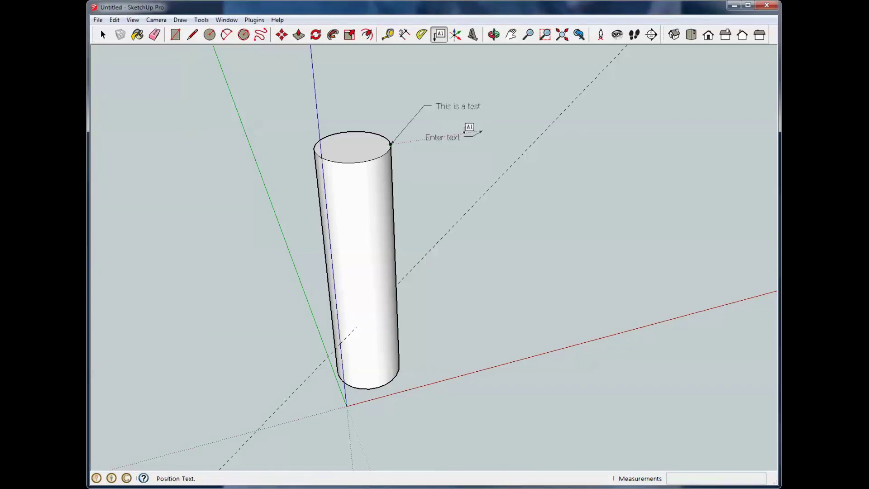
key("Escape")
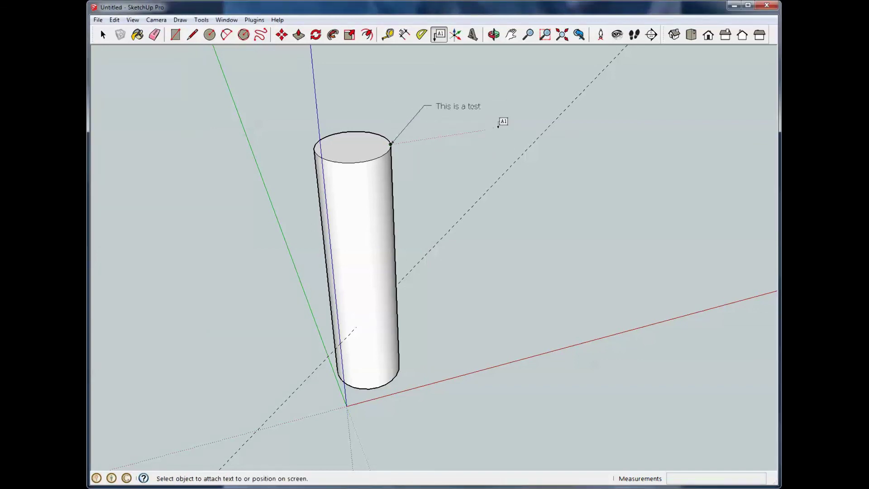
left_click(103, 35)
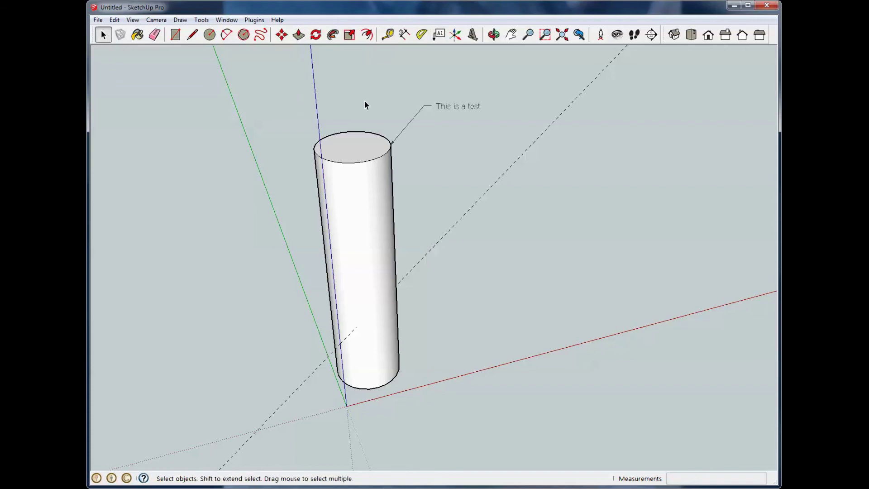
Delete the cylinder together with its text label.
middle_click_drag(365, 100, 355, 120)
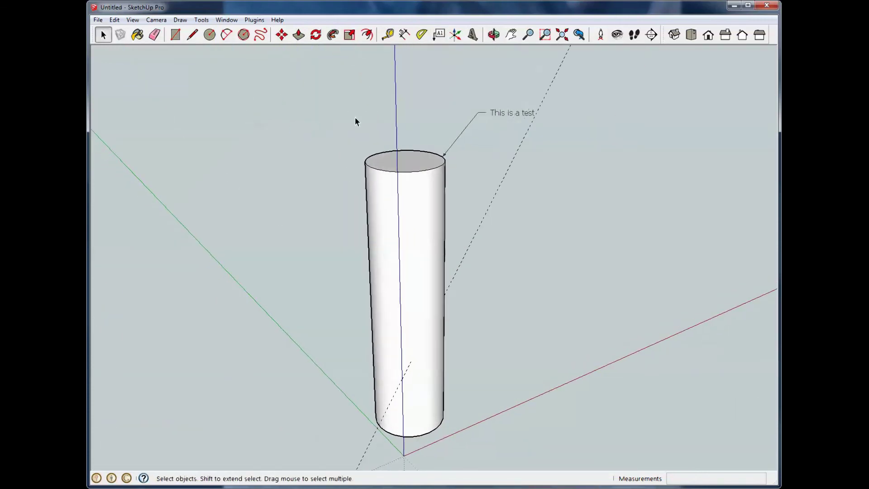
scroll(386, 97, "up", 2)
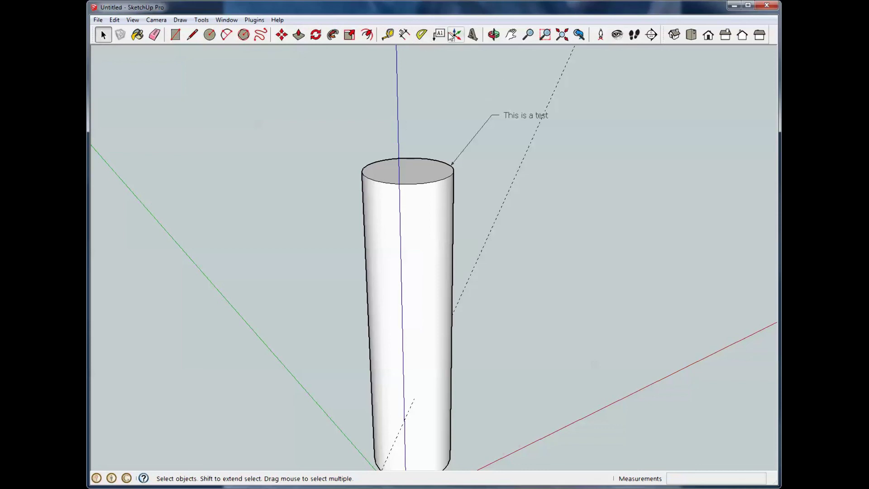
scroll(487, 128, "down", 3)
scroll(458, 186, "down", 1)
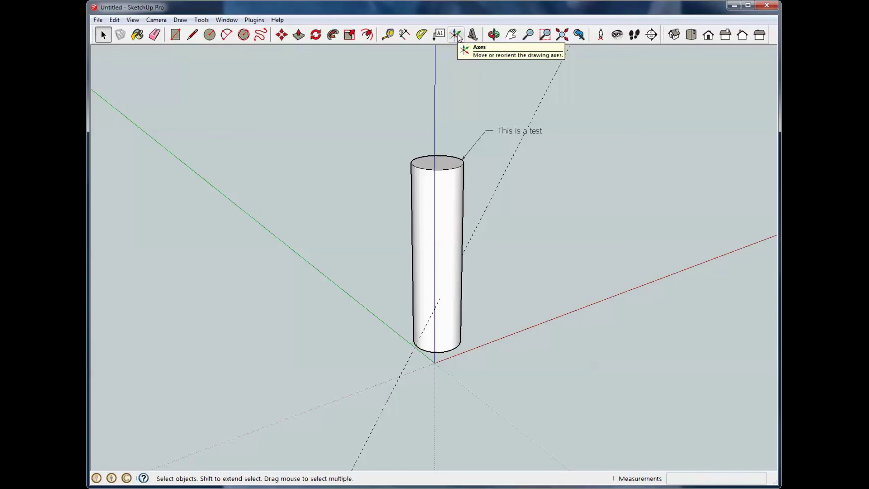
left_click_drag(357, 101, 599, 390)
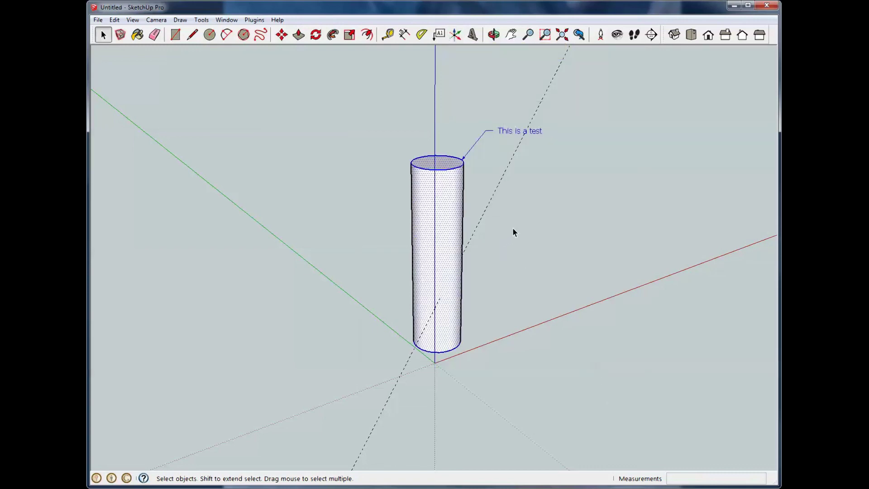
key("Delete")
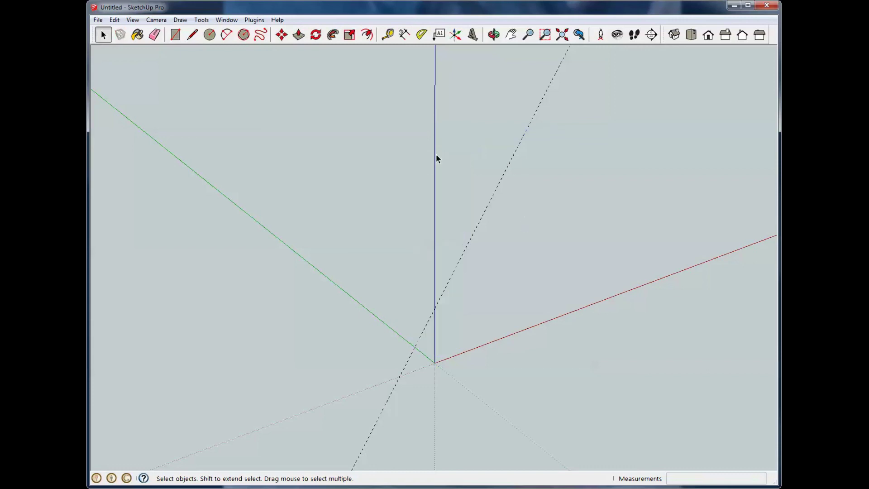
Draw a rectangle of about 19.3" by 34.3" on the ground plane, starting at the origin.
middle_click_drag(437, 158, 331, 209)
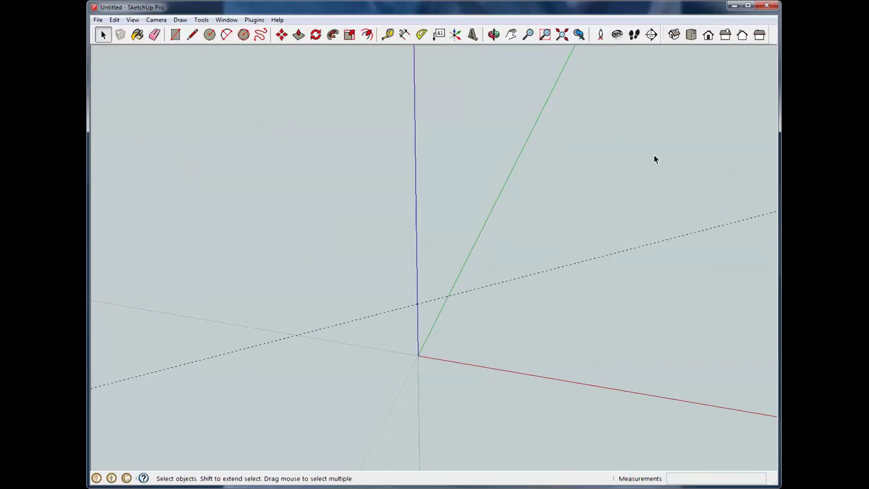
left_click(175, 35)
left_click(419, 355)
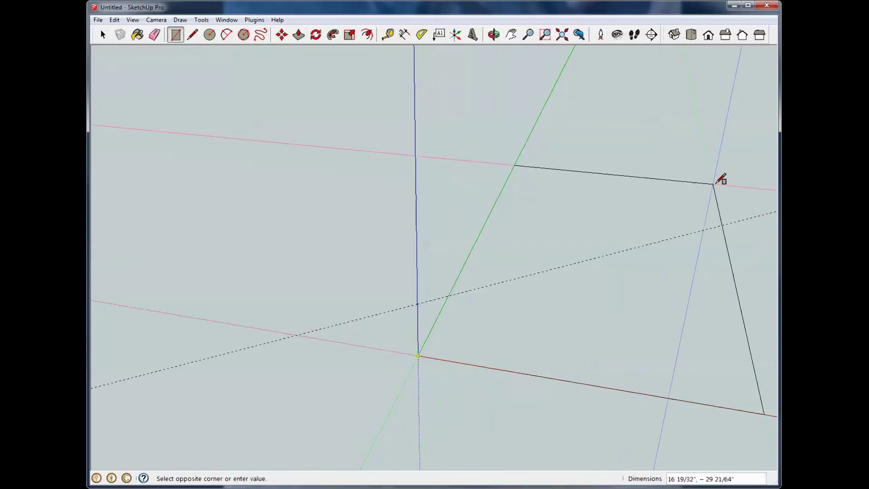
left_click(743, 165)
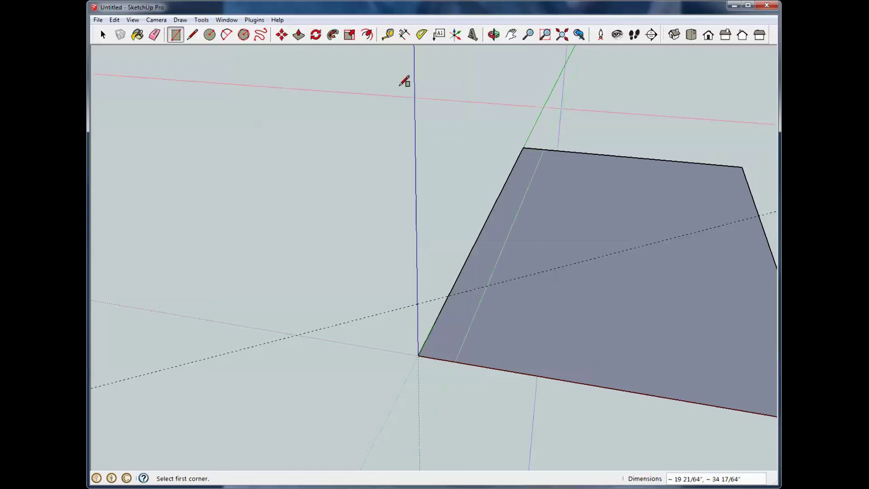
Try drawing a second, larger rectangle of about 61" by 74" across the first one.
scroll(265, 131, "down", 2)
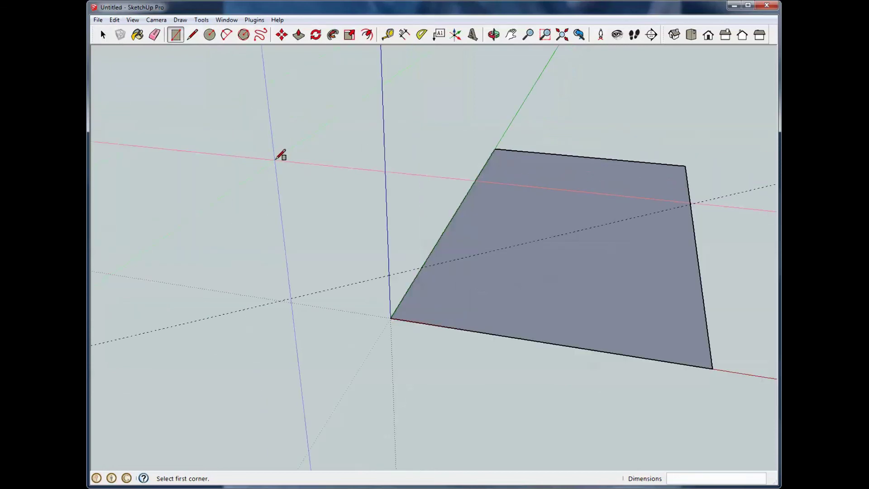
left_click(297, 59)
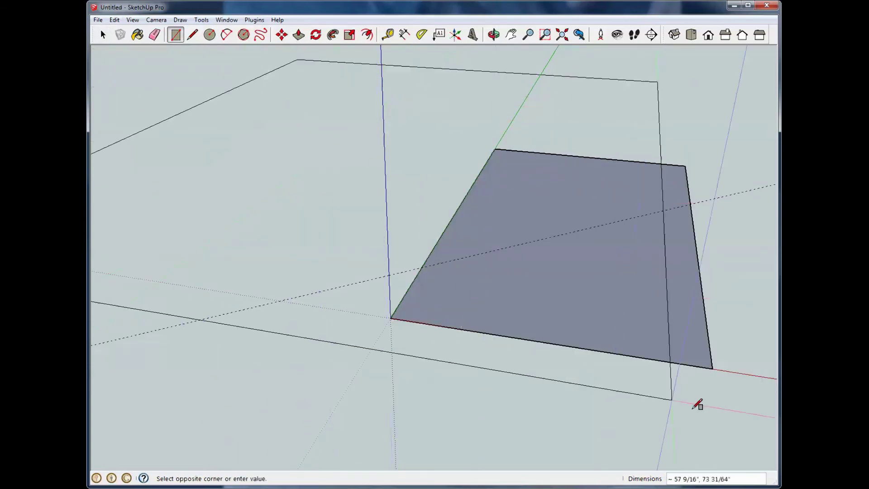
left_click(746, 418)
key("ctrl+z")
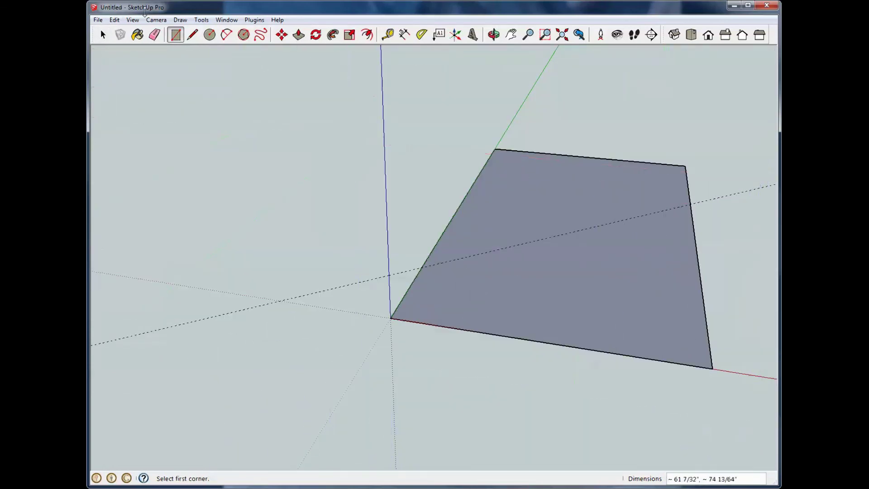
key("space")
left_click_drag(278, 98, 756, 426)
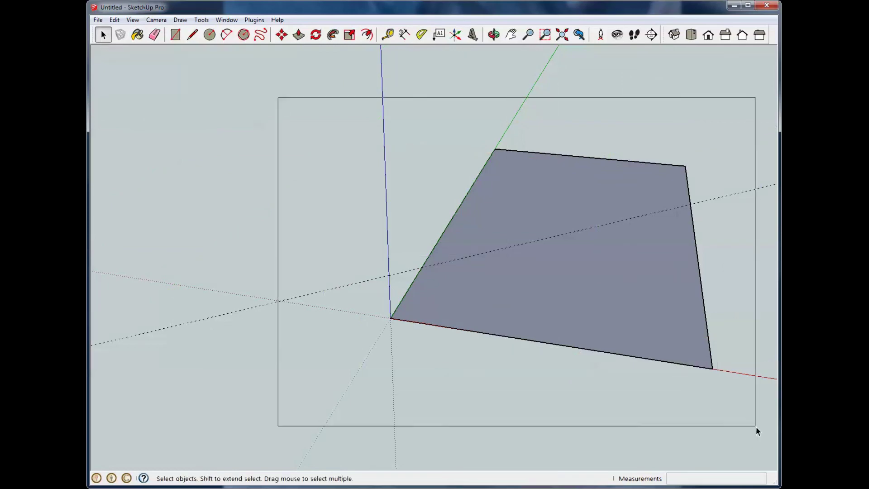
right_click(629, 274)
left_click(669, 349)
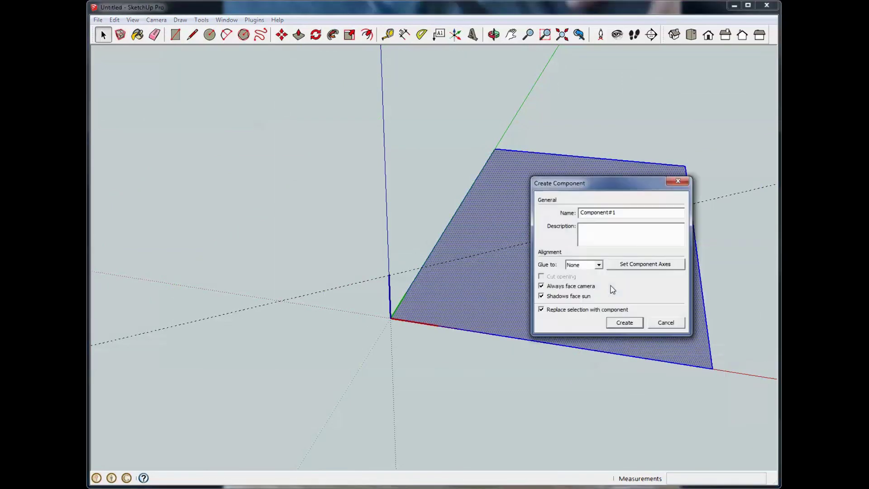
key("Escape")
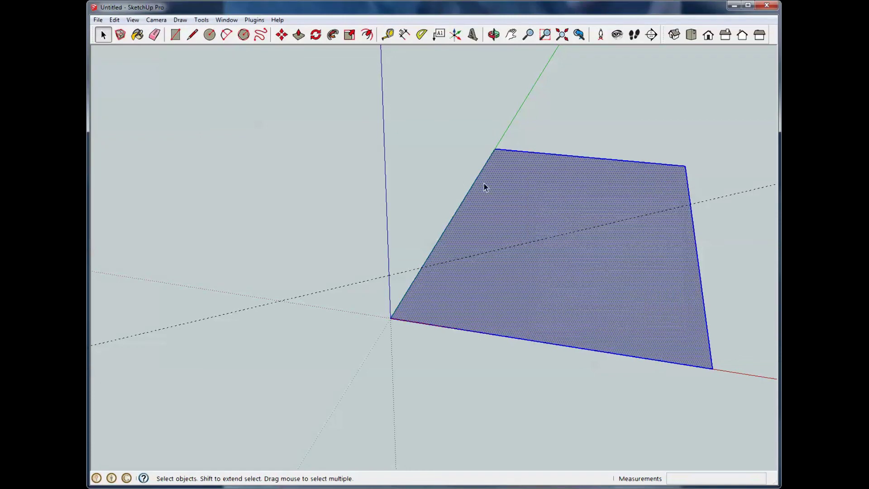
Make the rectangle a group and Push/Pull its face upward by about 4" inside the group.
left_click_drag(346, 113, 765, 417)
right_click(615, 259)
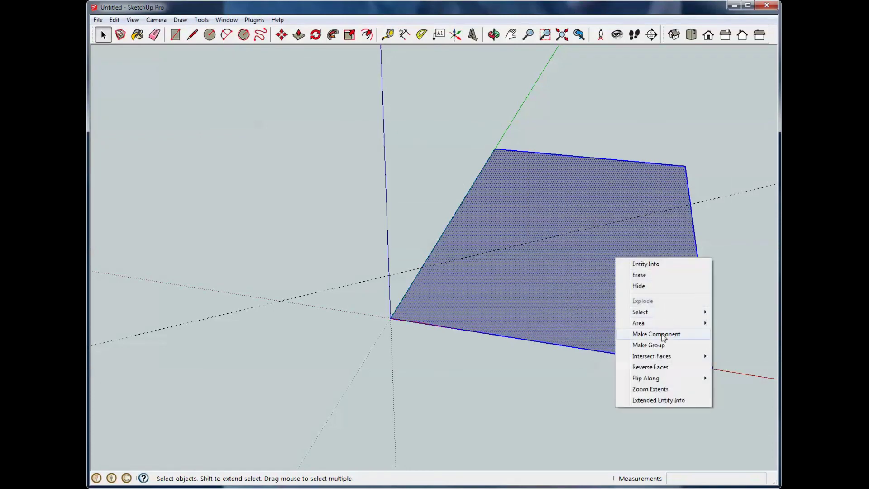
left_click(661, 344)
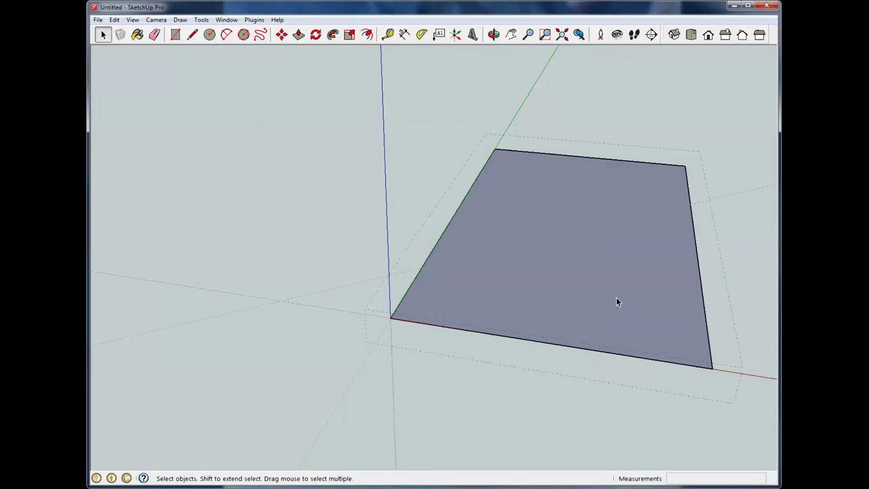
key("p")
left_click_drag(617, 298, 613, 240)
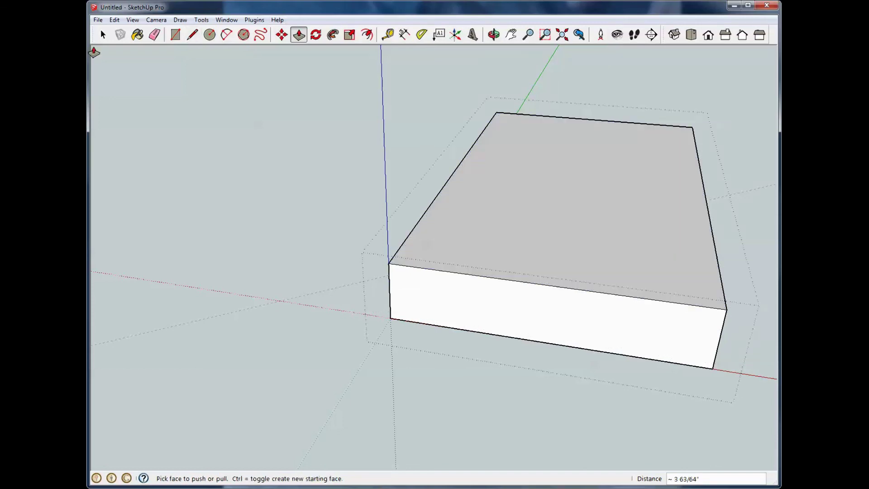
Finish editing inside the box group and close it to return to the main model.
left_click(102, 35)
middle_click_drag(506, 315, 484, 345)
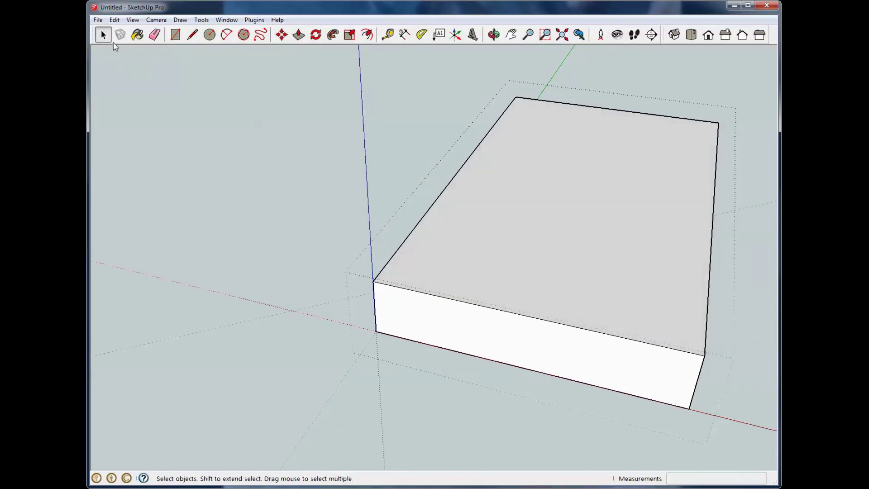
left_click(114, 20)
left_click(156, 113)
left_click(114, 20)
left_click(183, 114)
middle_click_drag(350, 352, 371, 341)
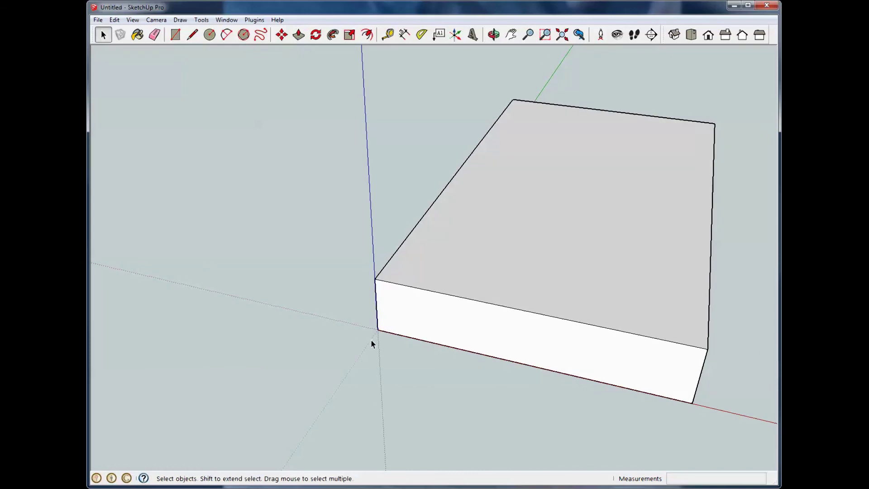
Relocate the drawing axes to the box's bottom corner diagonally opposite the origin, with red along the long bottom edge and green up the vertical edge.
middle_click_drag(607, 290, 494, 341)
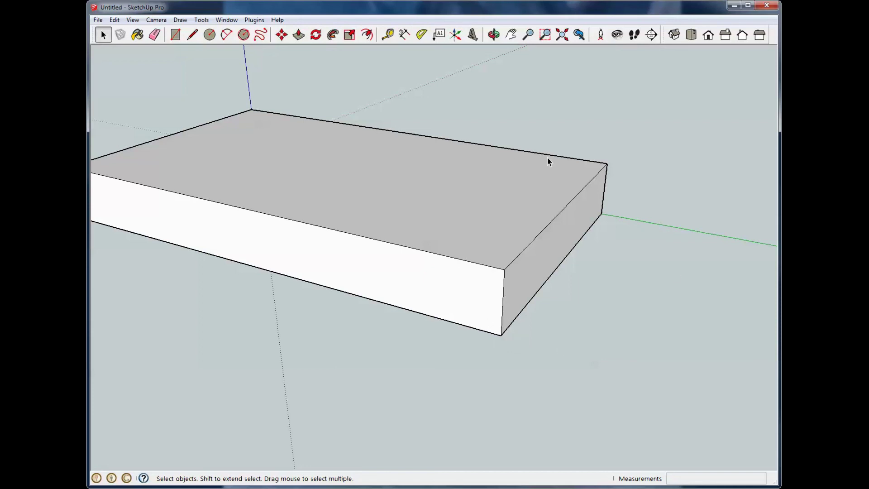
left_click(456, 34)
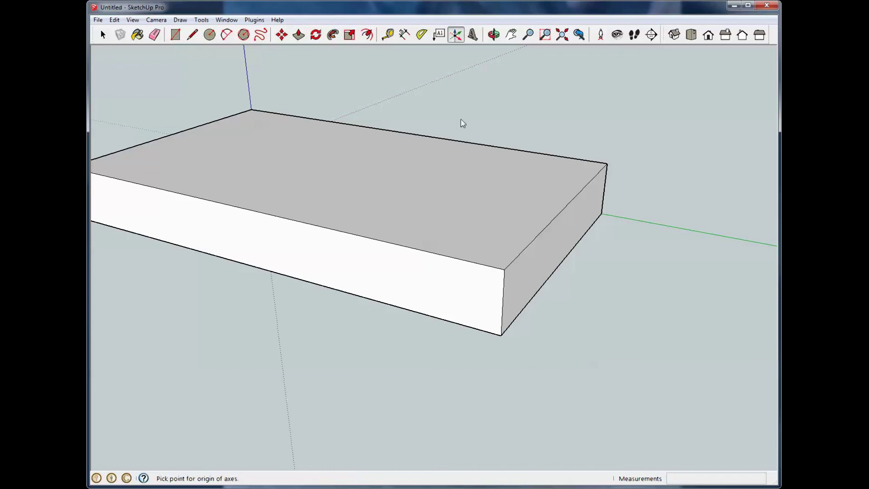
left_click(501, 336)
left_click(482, 331)
left_click(503, 299)
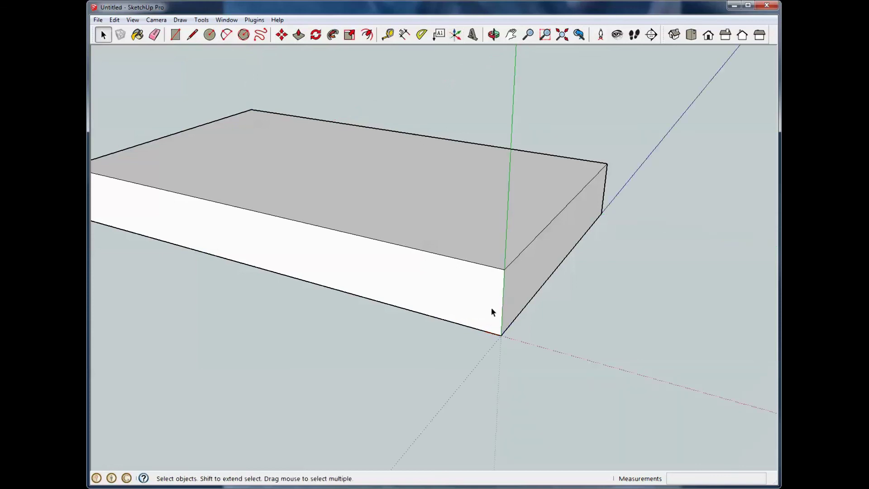
middle_click_drag(561, 297, 235, 338)
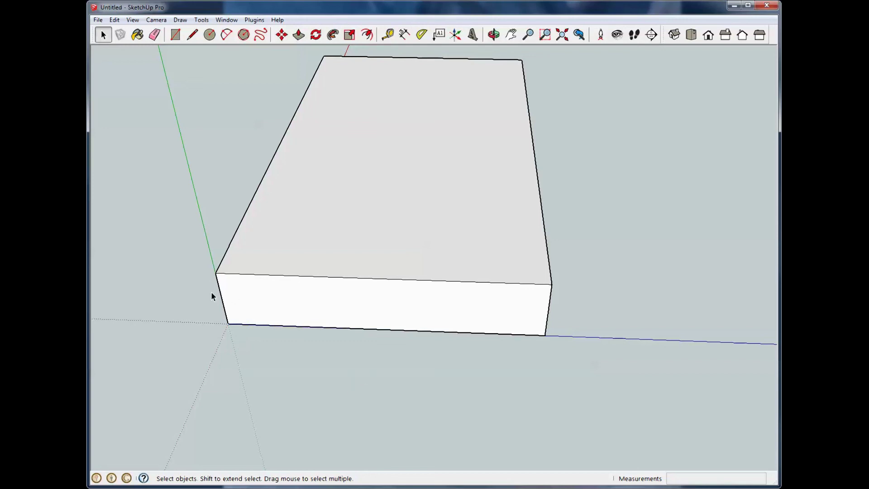
middle_click_drag(309, 256, 428, 232)
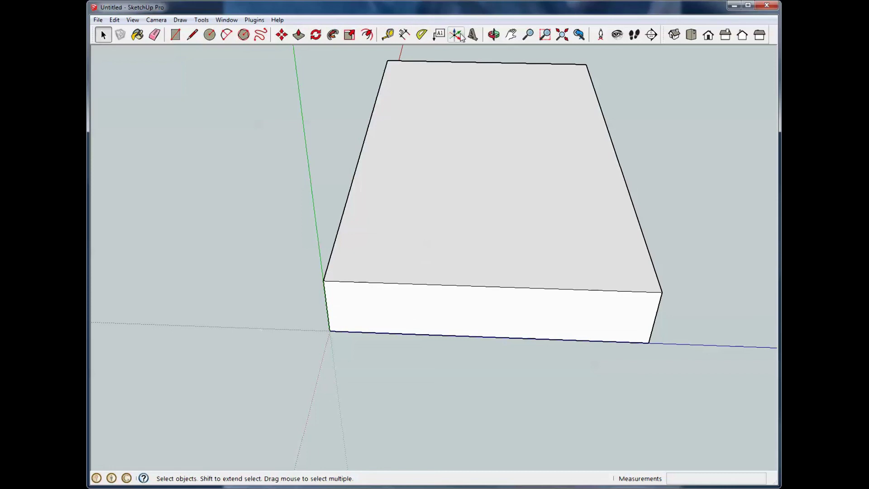
scroll(469, 70, "down", 3)
middle_click_drag(469, 67, 455, 223)
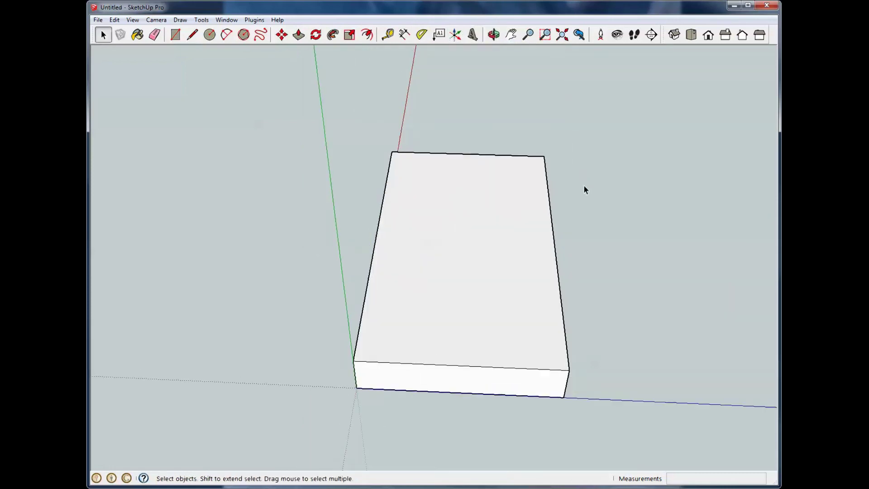